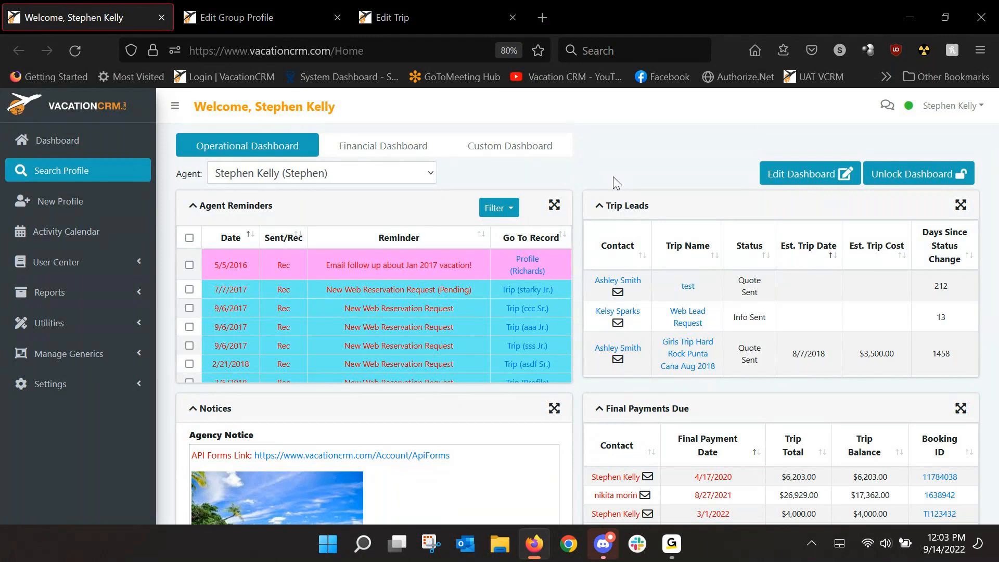
# Step: Switch to the open trip record and review its Additional Attendees and Trip Information sections
pyautogui.click(417, 8)
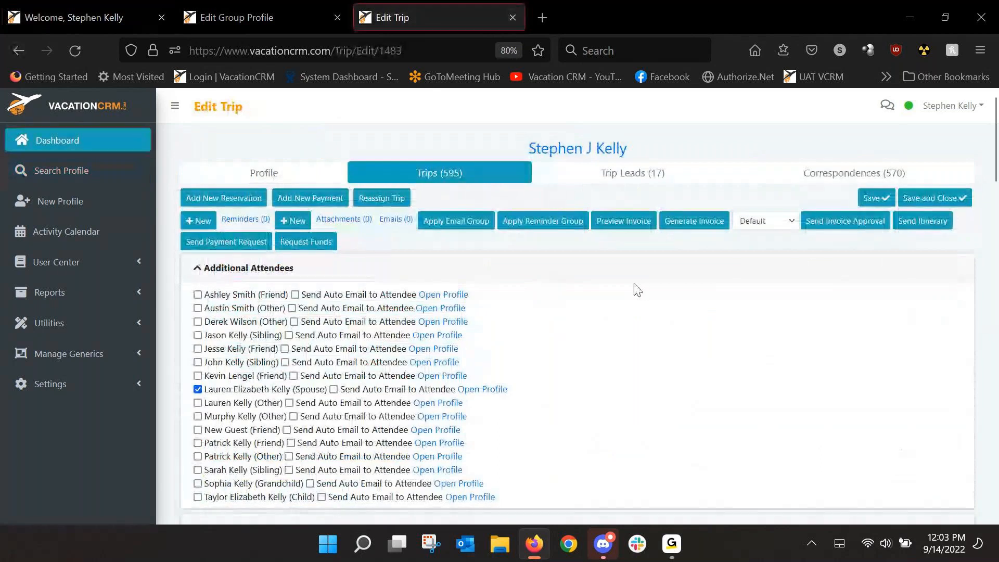
pyautogui.scroll(-3, 661, 312)
pyautogui.scroll(-2, 585, 323)
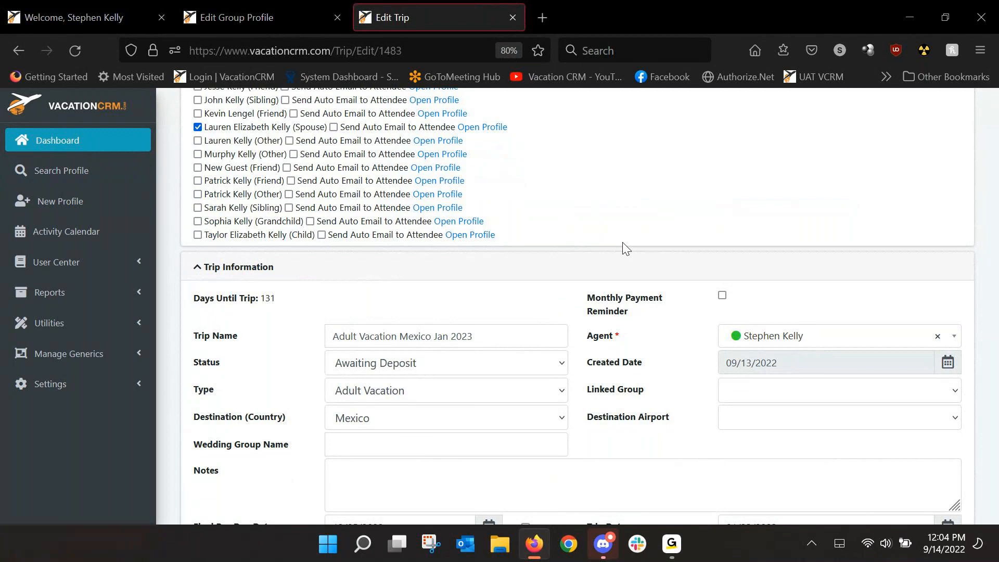
pyautogui.scroll(3, 648, 260)
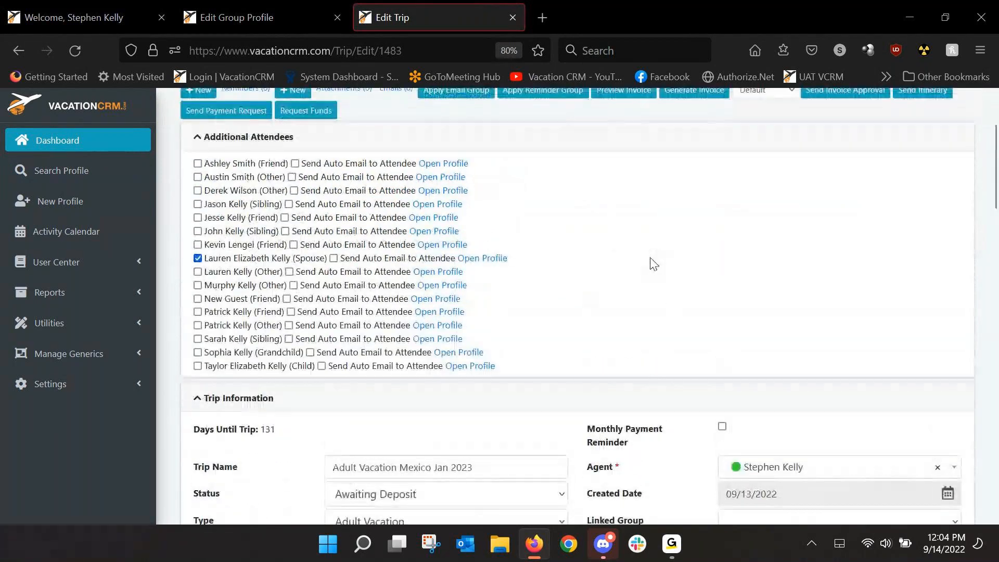
pyautogui.scroll(3, 653, 268)
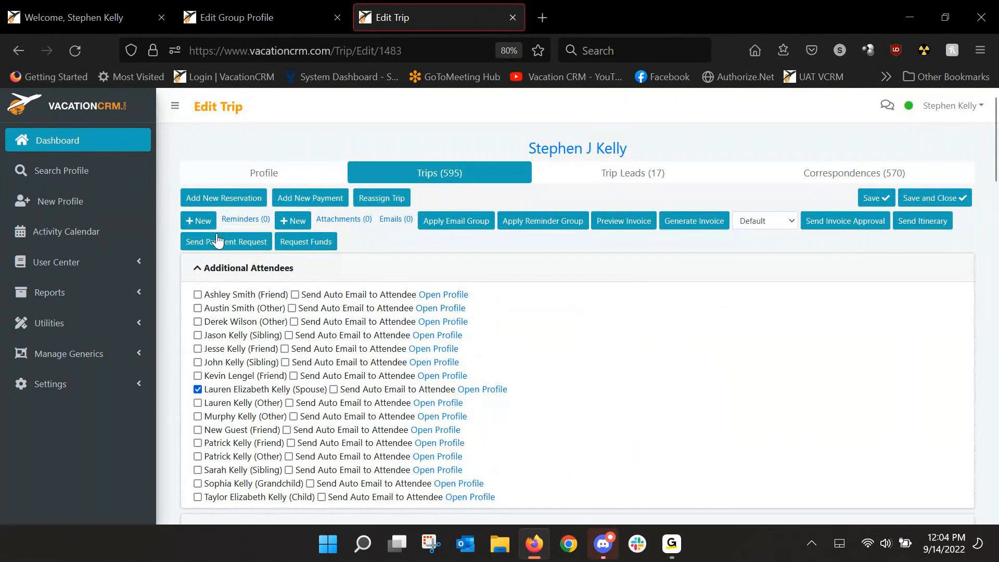
# Step: Review the trip's blank new reminder form, cancel it, and check the trip date in Trip Information
pyautogui.click(193, 222)
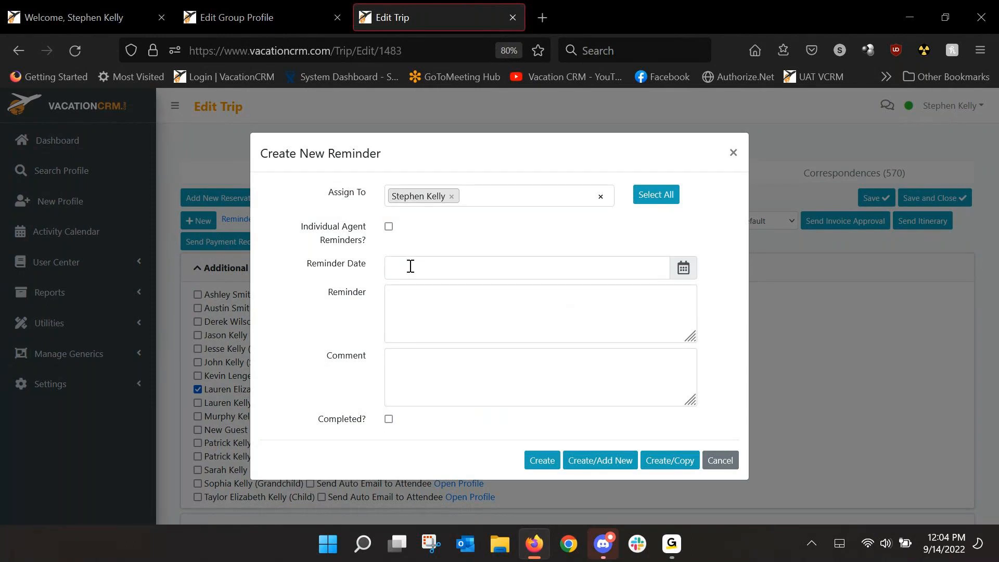
pyautogui.click(720, 460)
pyautogui.scroll(-5, 731, 363)
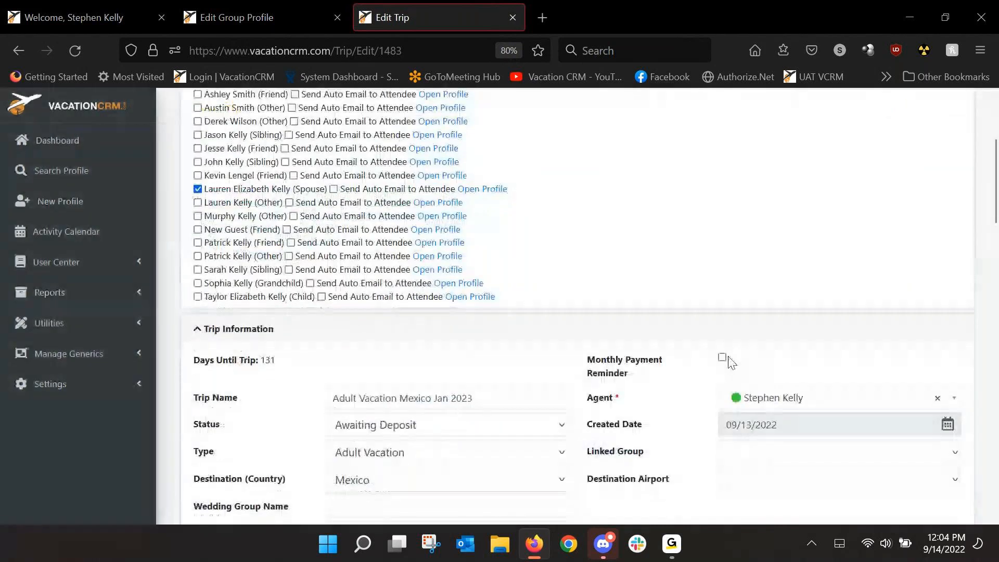
pyautogui.scroll(-4, 731, 362)
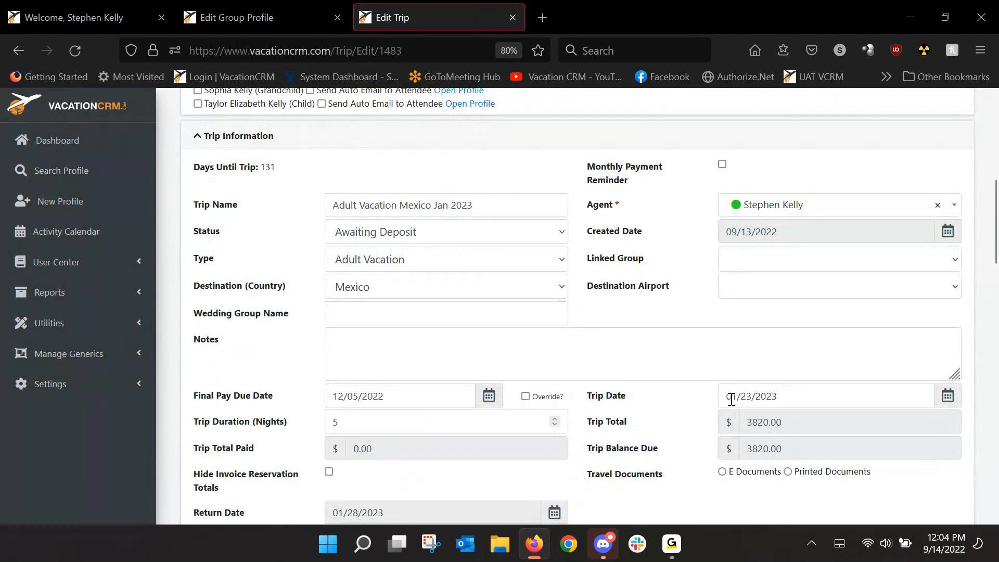
pyautogui.scroll(7, 705, 382)
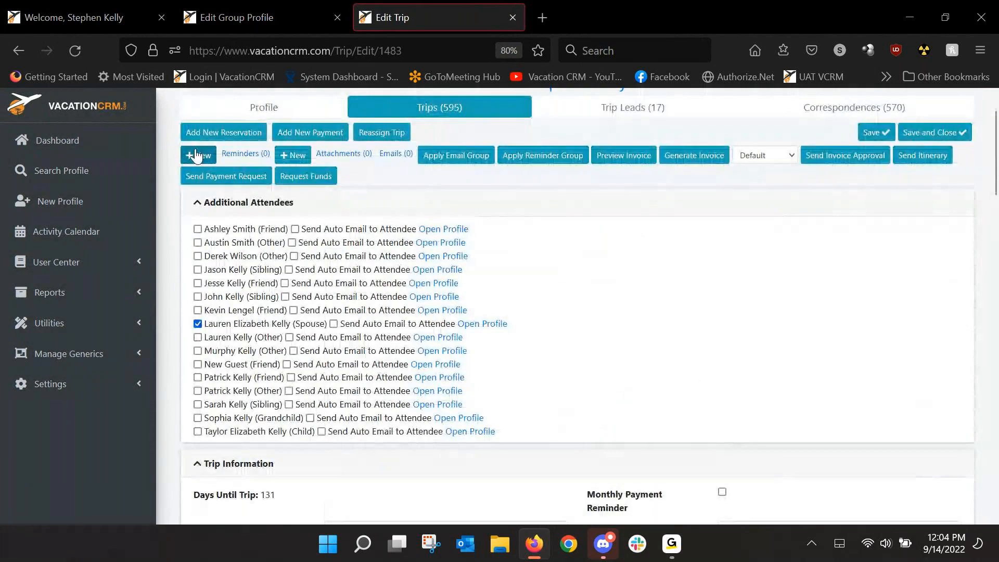
# Step: Start a new trip reminder dated 12/28/2022 and close the form without creating it
pyautogui.click(196, 156)
pyautogui.click(683, 268)
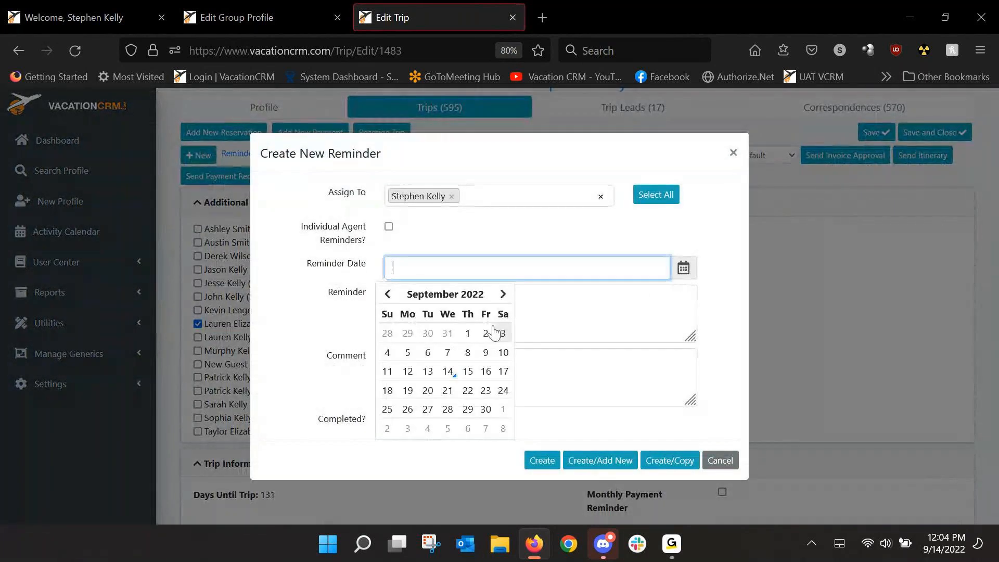
pyautogui.click(503, 294)
pyautogui.click(502, 294)
pyautogui.click(502, 294)
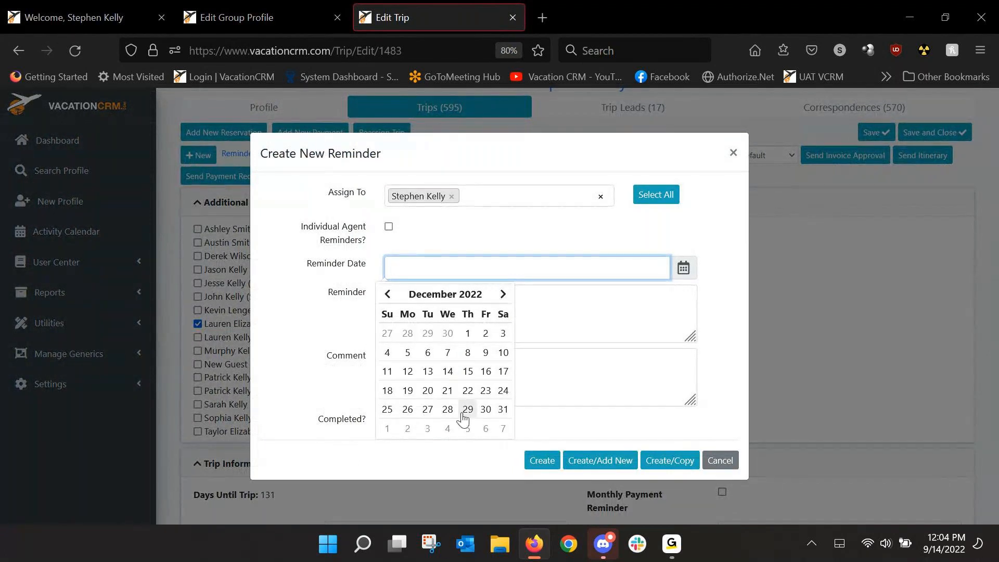
pyautogui.click(448, 410)
pyautogui.click(413, 323)
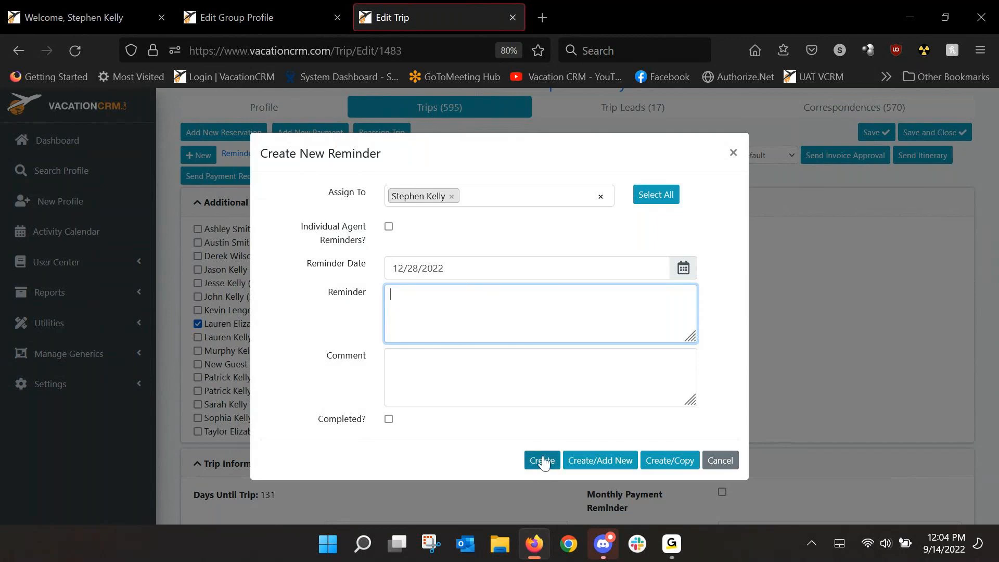
pyautogui.click(733, 152)
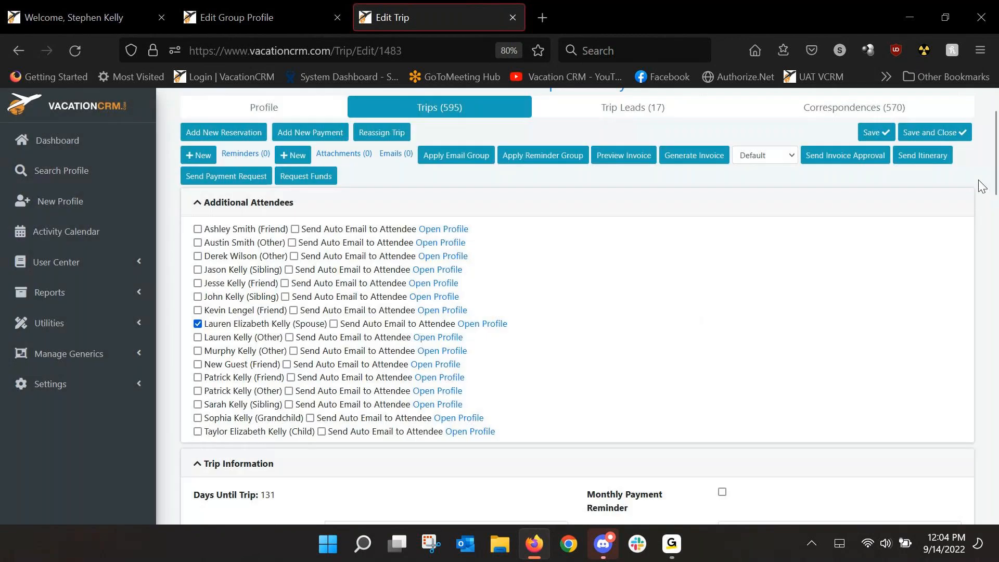
# Step: Examine the Reminders section at the end of the trip record and return to its beginning
pyautogui.moveTo(995, 137); pyautogui.dragTo(997, 466)
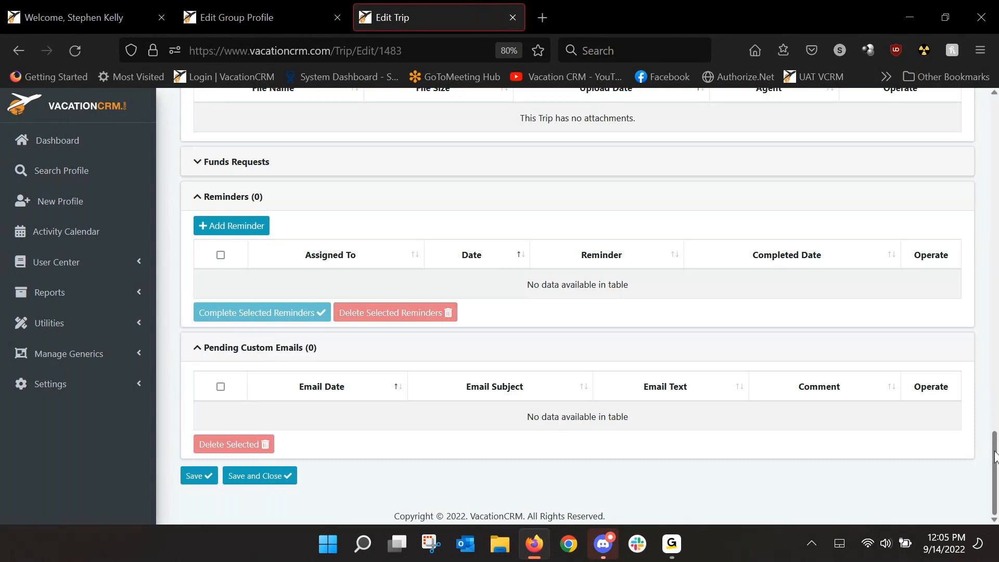
pyautogui.moveTo(995, 457); pyautogui.dragTo(991, 112)
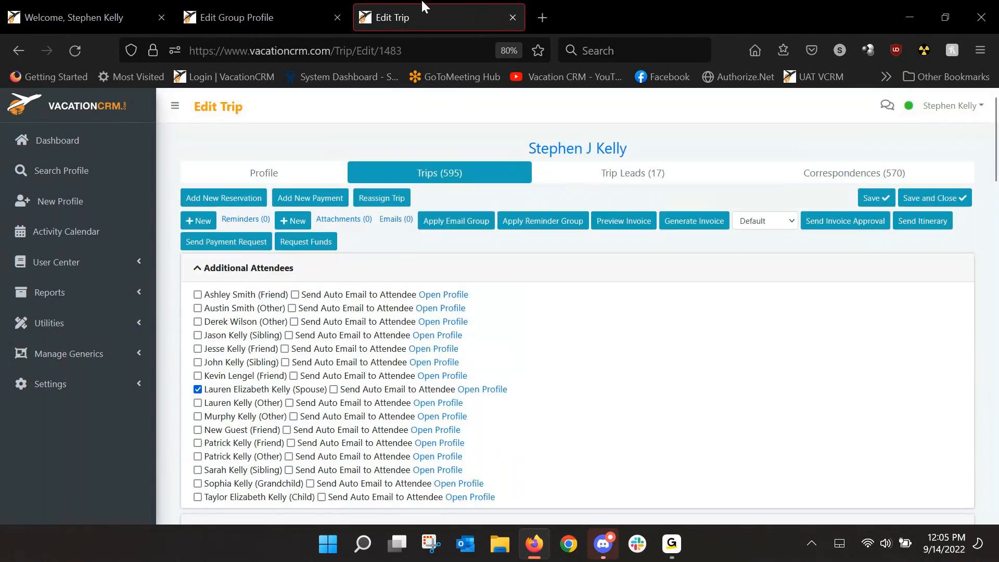
# Step: Delete the "Email about flight info" and "Send thank you card" reminders from the wedding group profile
pyautogui.click(250, 17)
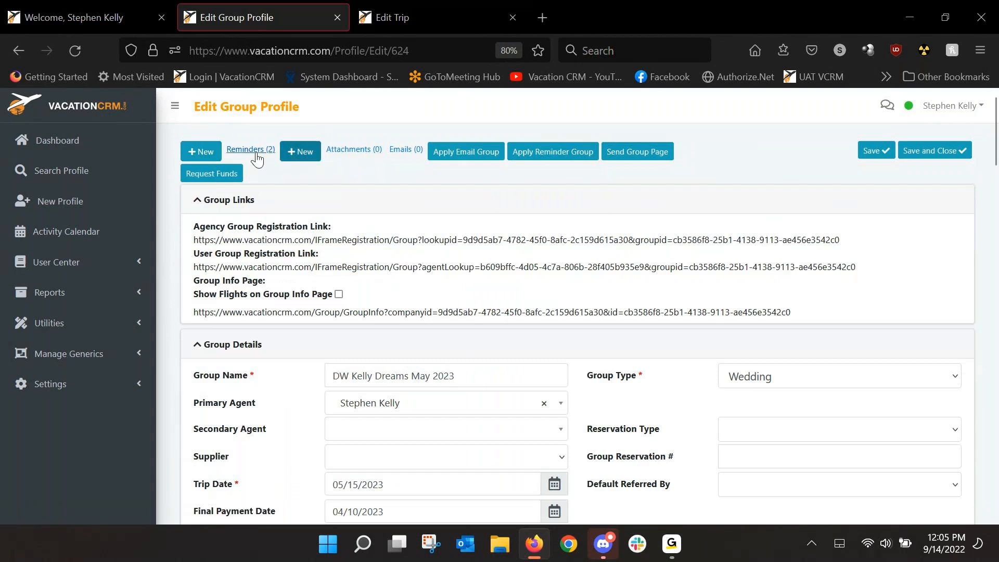
pyautogui.moveTo(994, 143); pyautogui.dragTo(997, 467)
pyautogui.click(944, 411)
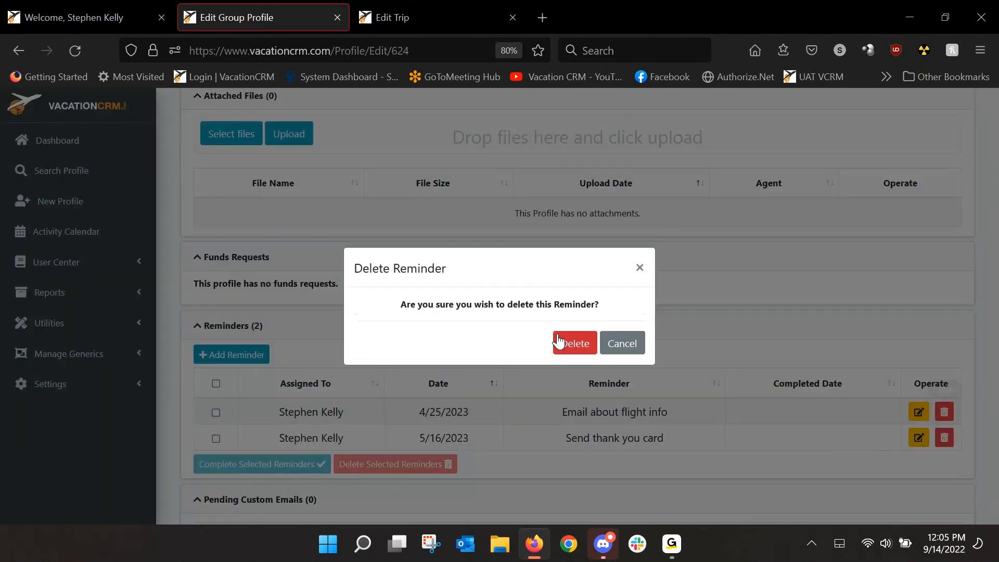
pyautogui.click(574, 345)
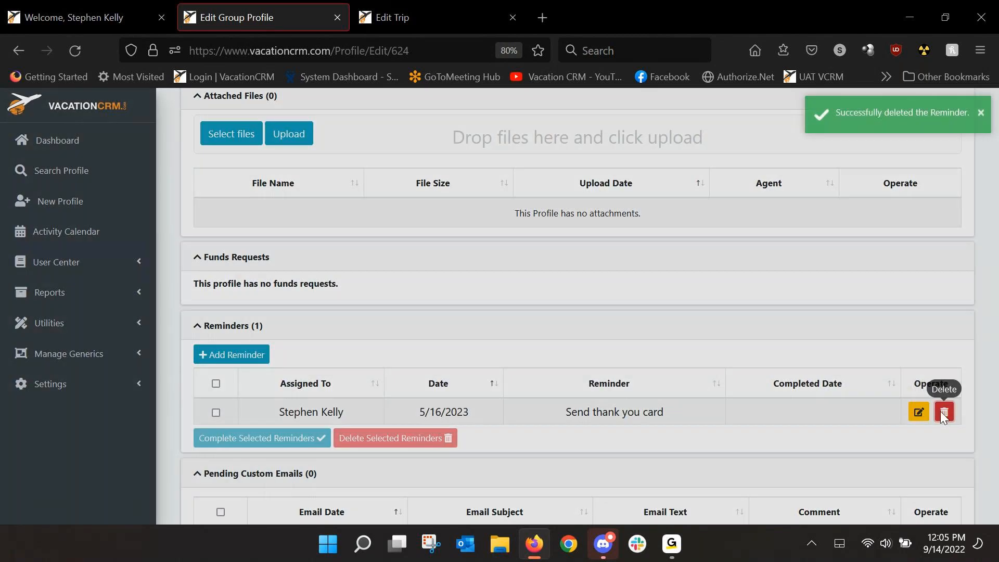
pyautogui.click(944, 411)
pyautogui.click(573, 345)
pyautogui.moveTo(994, 450); pyautogui.dragTo(995, 110)
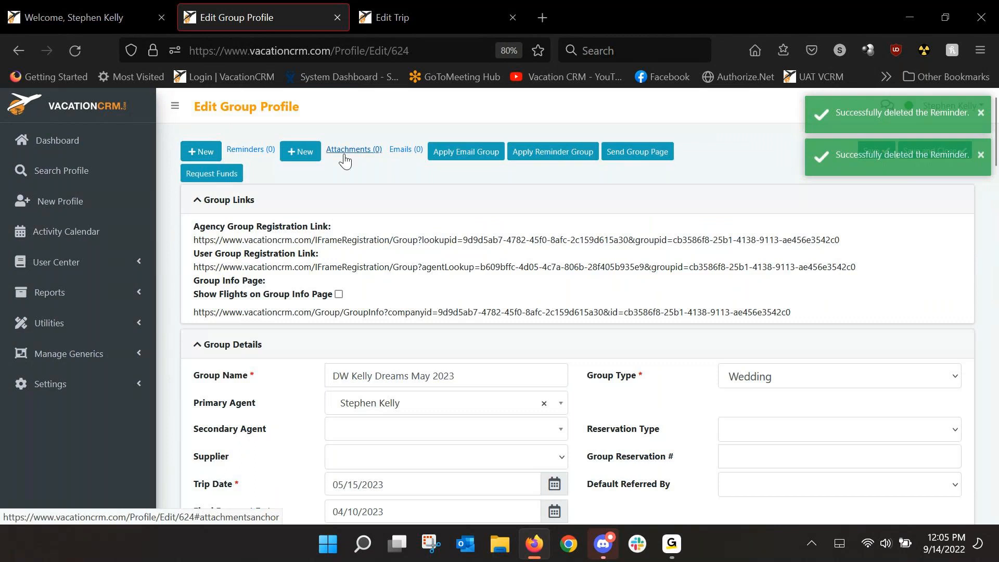
# Step: Open the Reminder Groups utility from the dashboard in a new browser tab
pyautogui.click(142, 23)
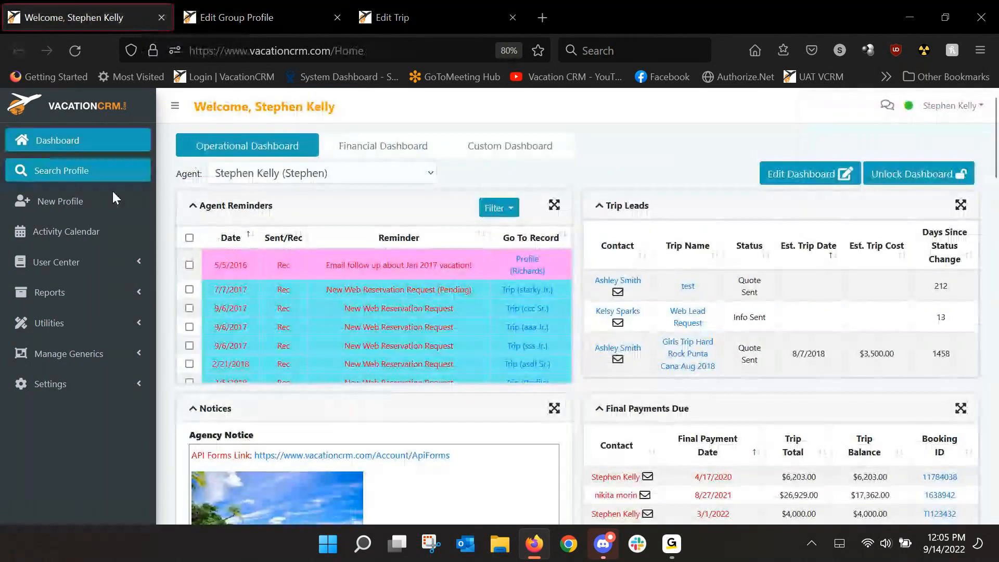
pyautogui.click(71, 335)
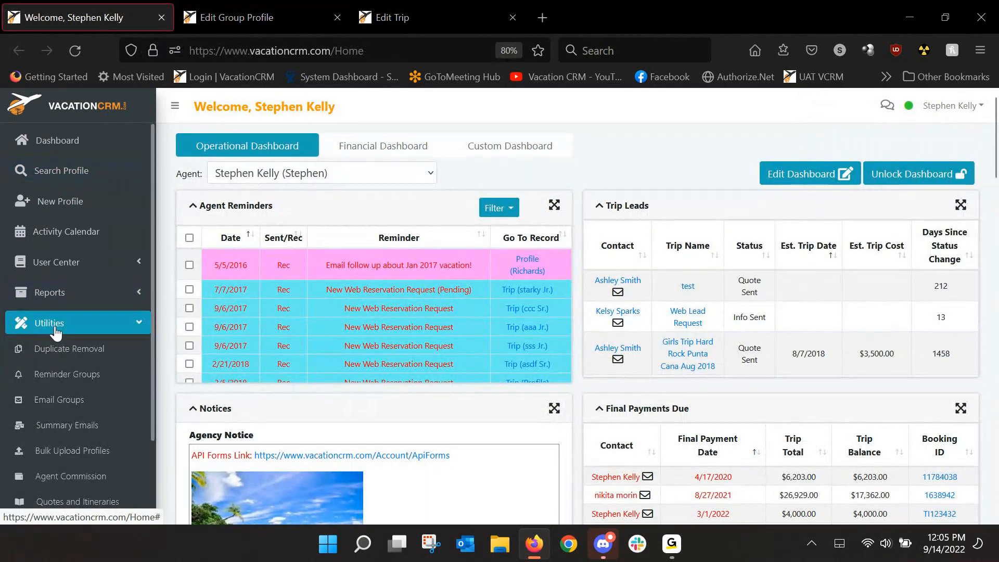
pyautogui.middleClick(68, 382)
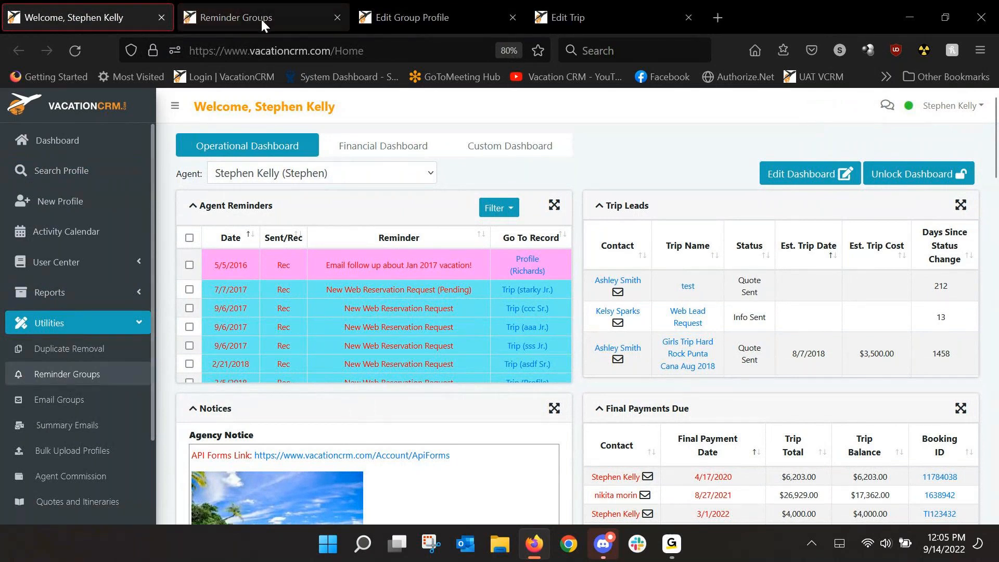
pyautogui.click(261, 17)
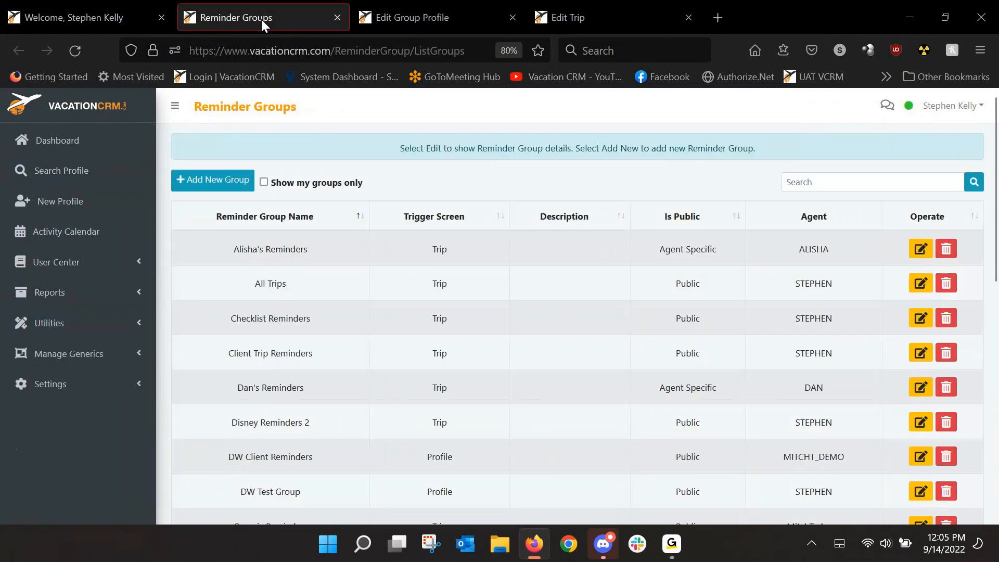
# Step: Review the fields and Trigger Screen options for a new reminder group, and return to the group list without saving
pyautogui.click(217, 180)
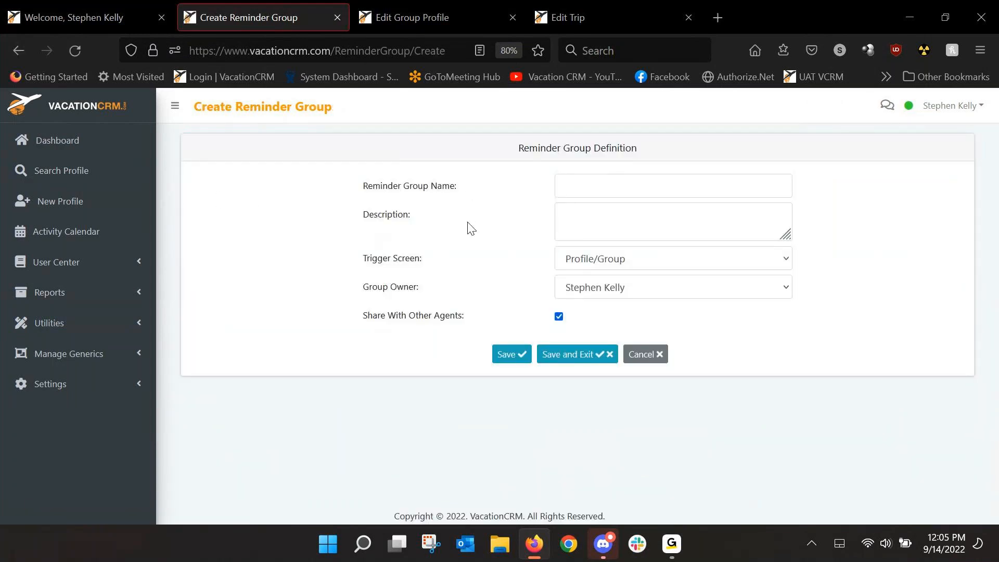
pyautogui.click(594, 183)
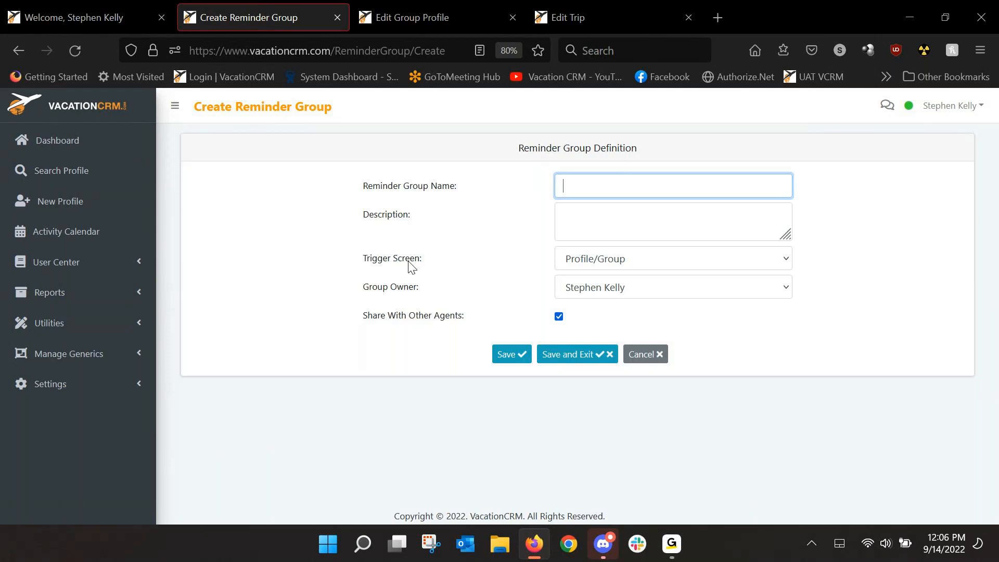
pyautogui.click(610, 263)
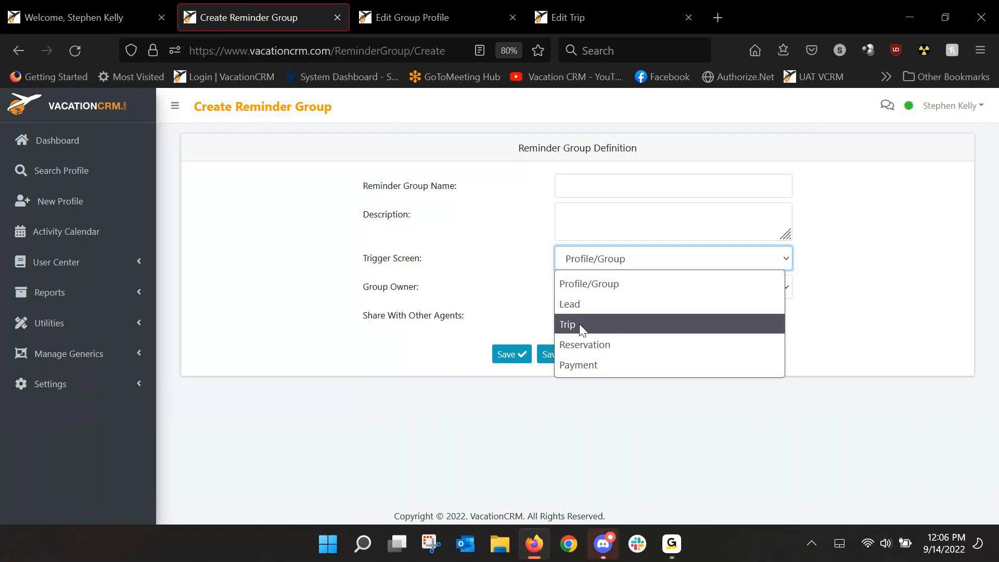
pyautogui.click(500, 264)
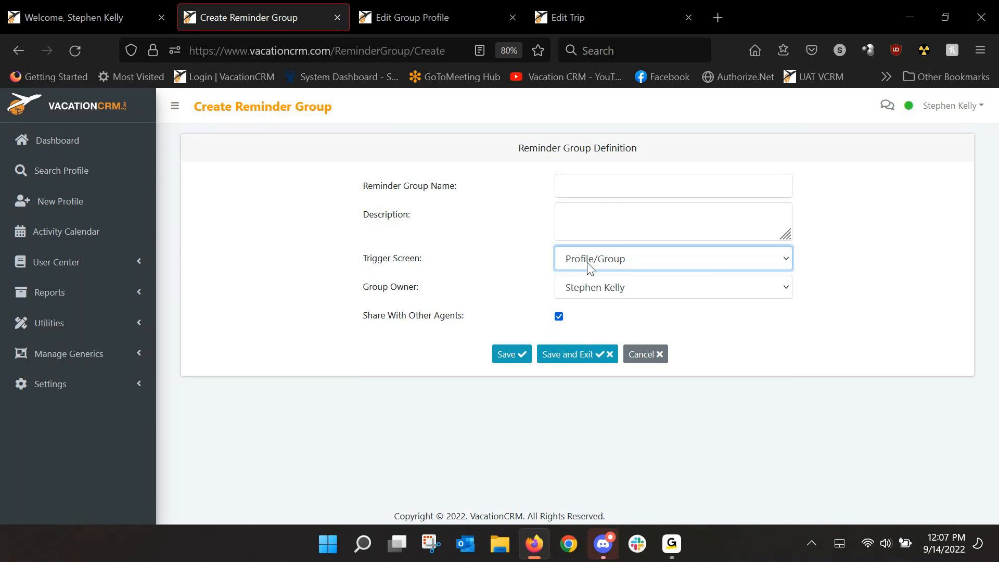
pyautogui.click(19, 51)
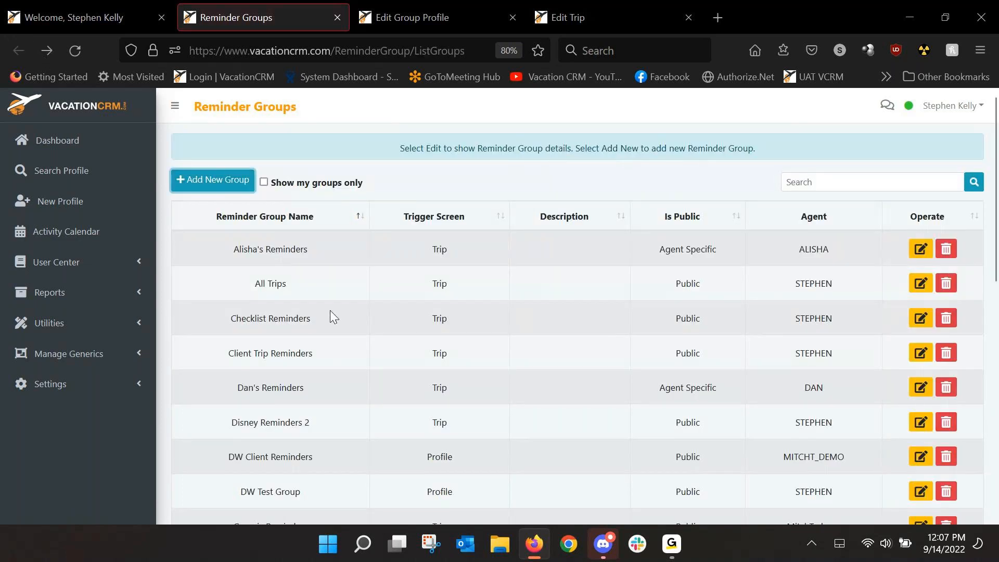
# Step: Open the All Trips reminder group for editing and inspect its trigger screen setting
pyautogui.moveTo(254, 283); pyautogui.dragTo(300, 286)
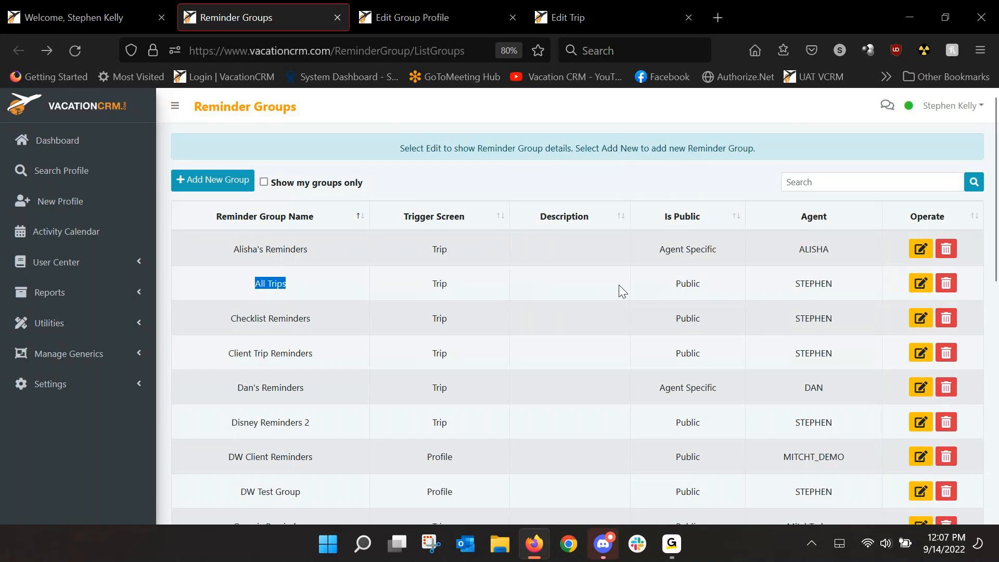
pyautogui.click(920, 284)
pyautogui.doubleClick(667, 265)
pyautogui.click(669, 260)
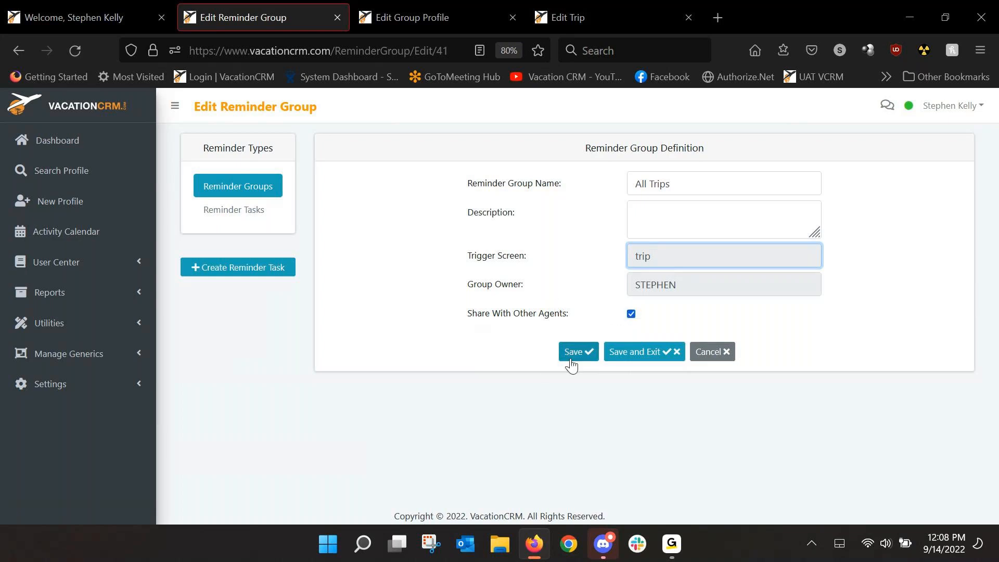
# Step: Open the Email Resort task among the All Trips reminder tasks and review its name and reminder text
pyautogui.click(232, 217)
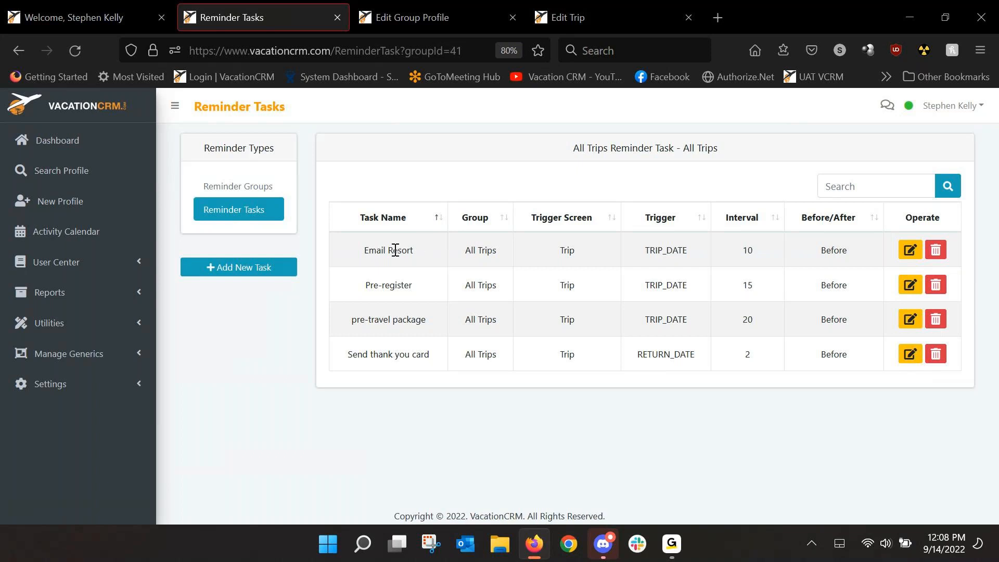
pyautogui.click(909, 250)
pyautogui.moveTo(610, 186); pyautogui.dragTo(660, 186)
pyautogui.moveTo(610, 215); pyautogui.dragTo(752, 216)
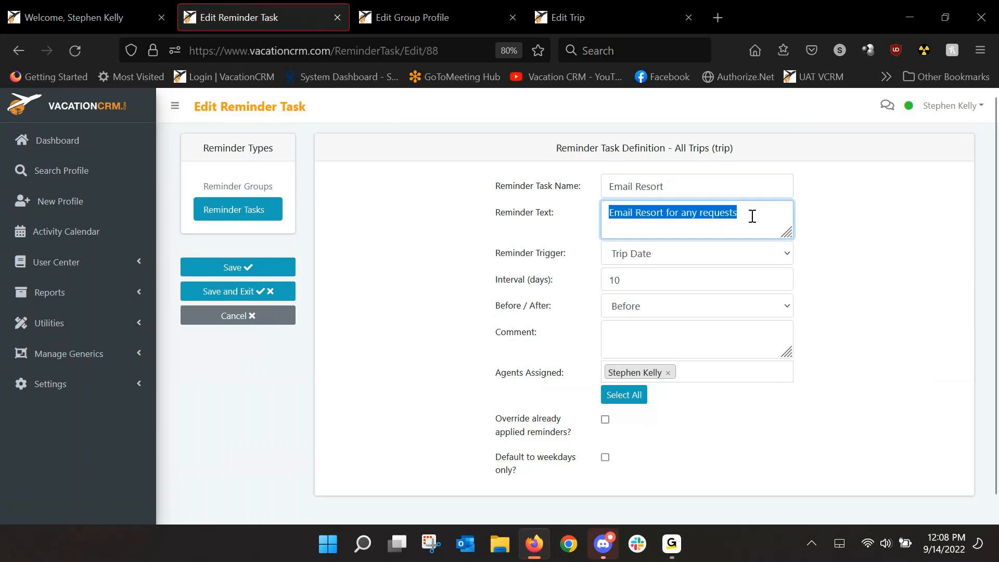
pyautogui.click(751, 216)
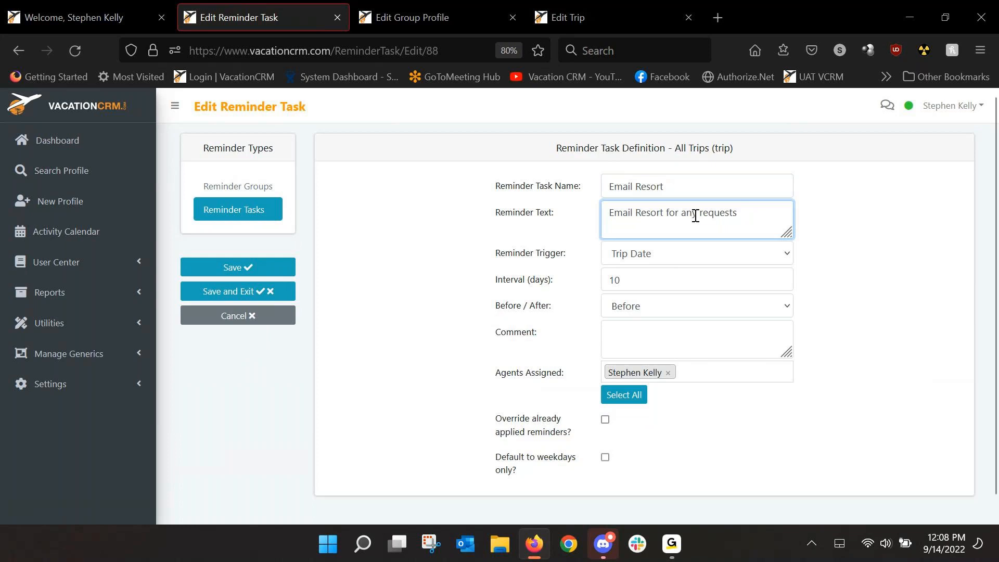
# Step: Review the Email Resort task's Reminder Trigger, Agents Assigned, override and weekday options, and return to the task list without saving
pyautogui.click(674, 253)
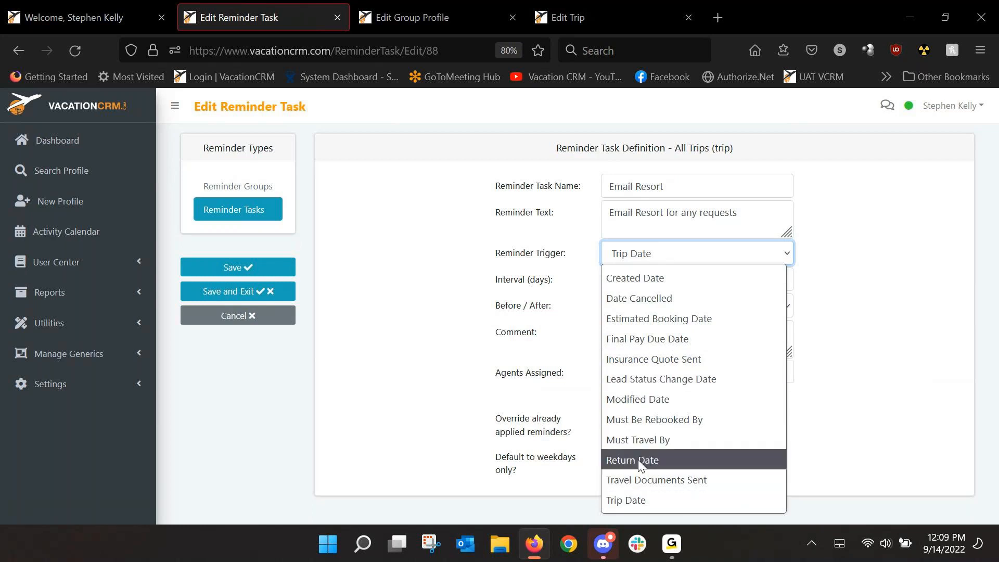
pyautogui.click(457, 315)
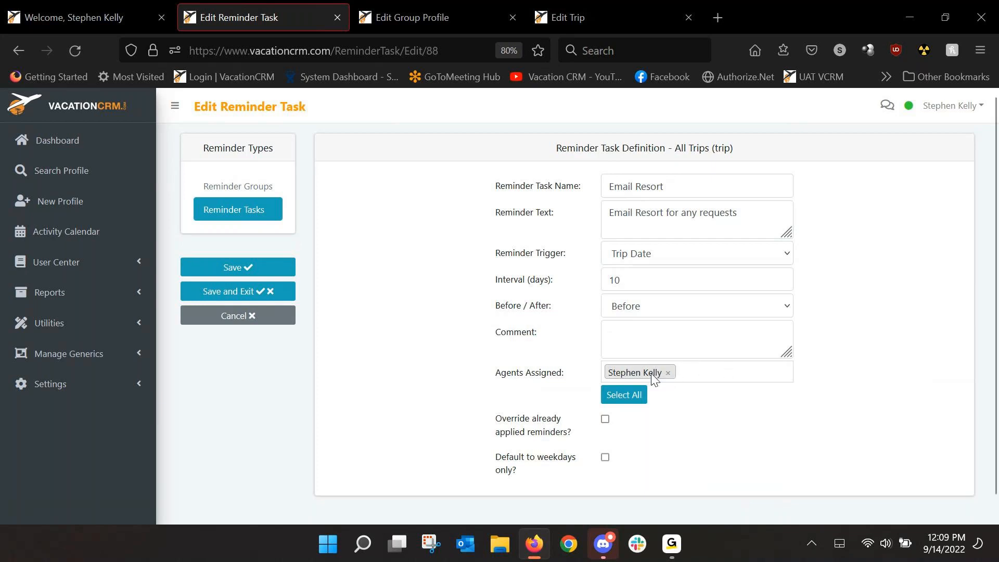
pyautogui.click(690, 374)
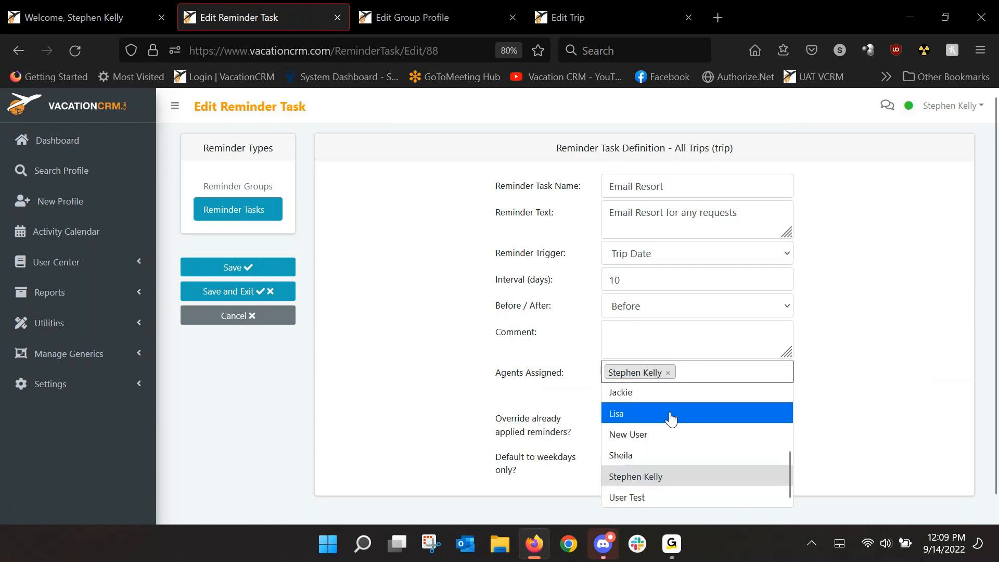
pyautogui.scroll(5, 637, 421)
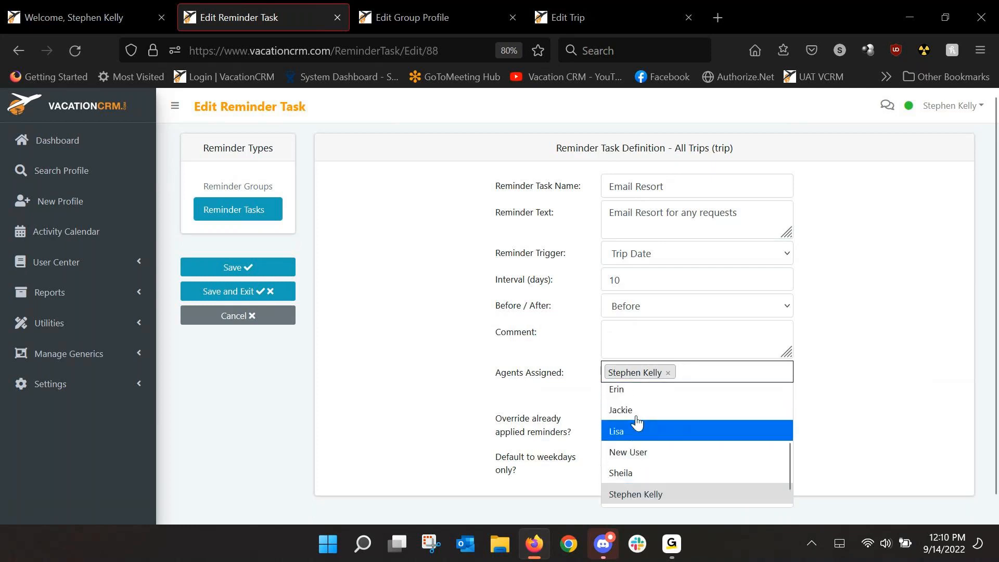
pyautogui.click(467, 389)
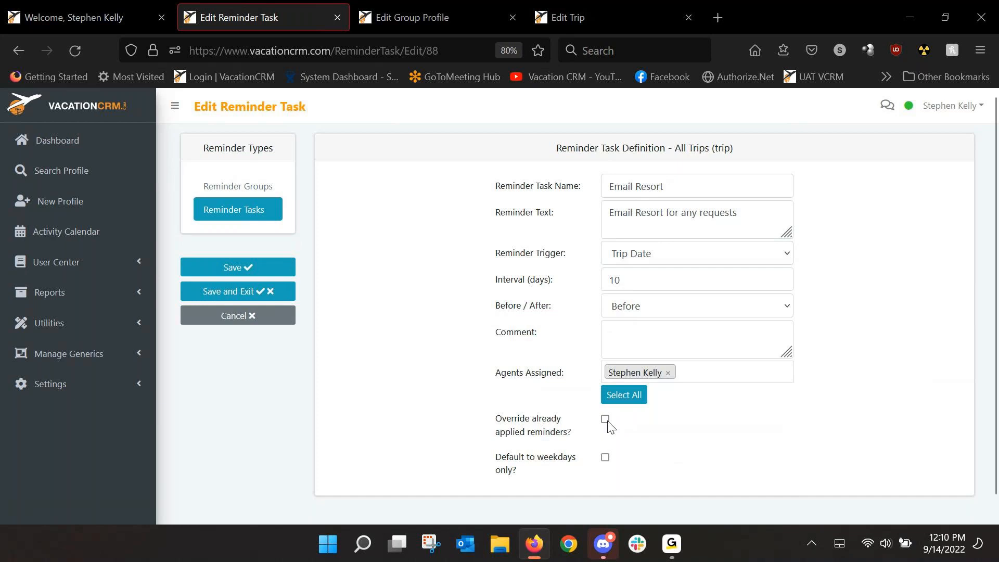
pyautogui.click(248, 276)
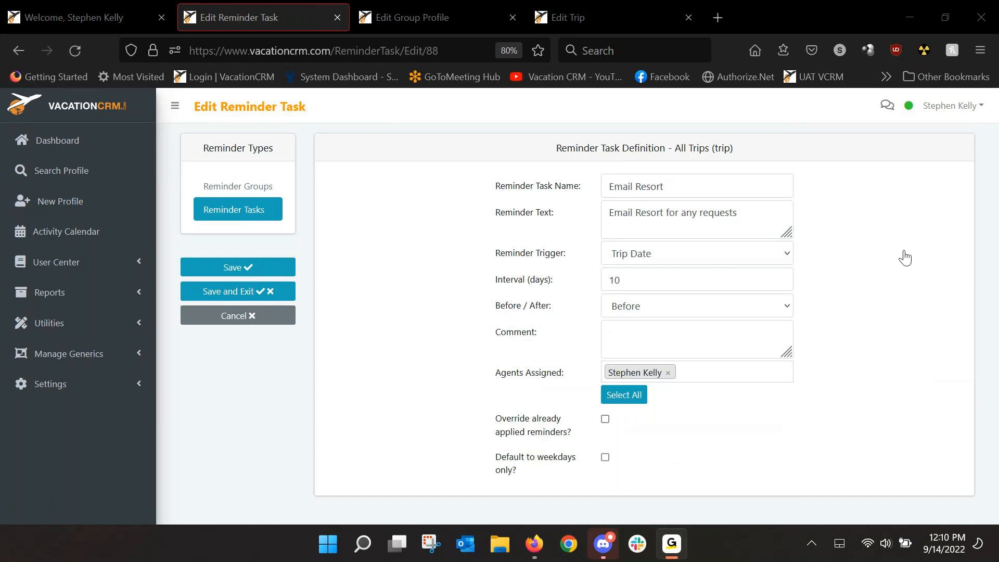
pyautogui.click(857, 16)
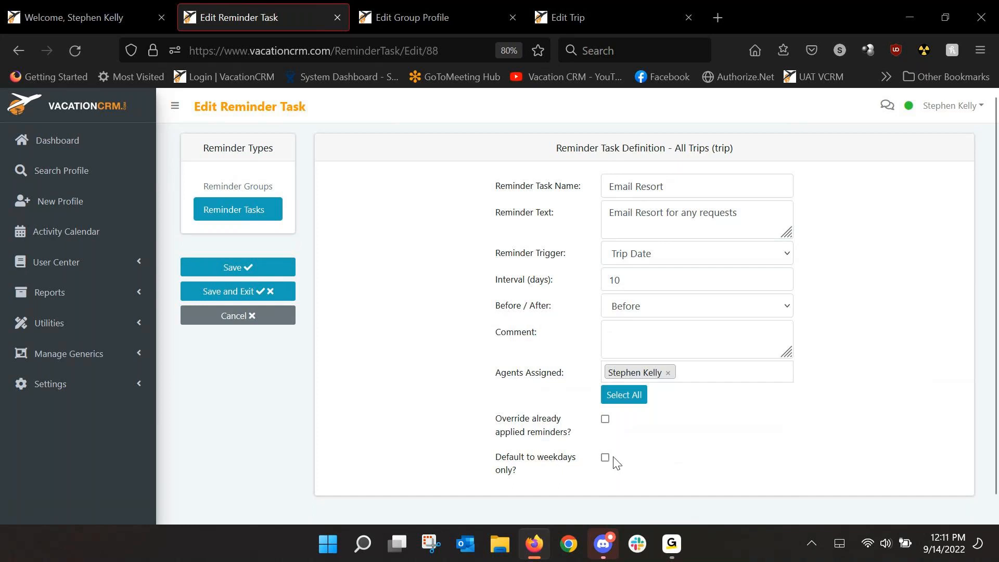
pyautogui.moveTo(609, 462)
pyautogui.click(19, 50)
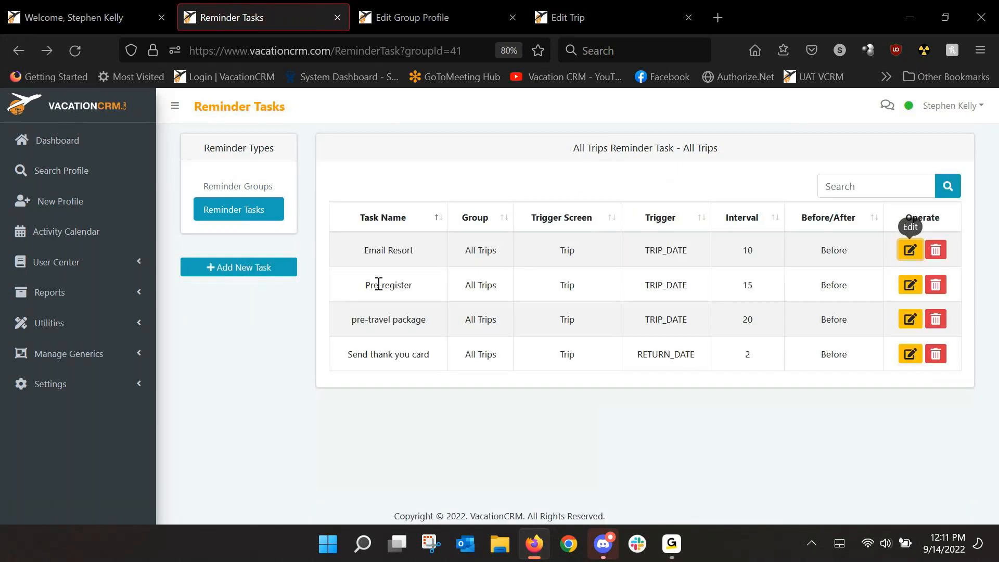
# Step: Review the definitions of the Pre-register and pre-travel package tasks, returning to the All Trips task list after each
pyautogui.moveTo(365, 285); pyautogui.dragTo(432, 292)
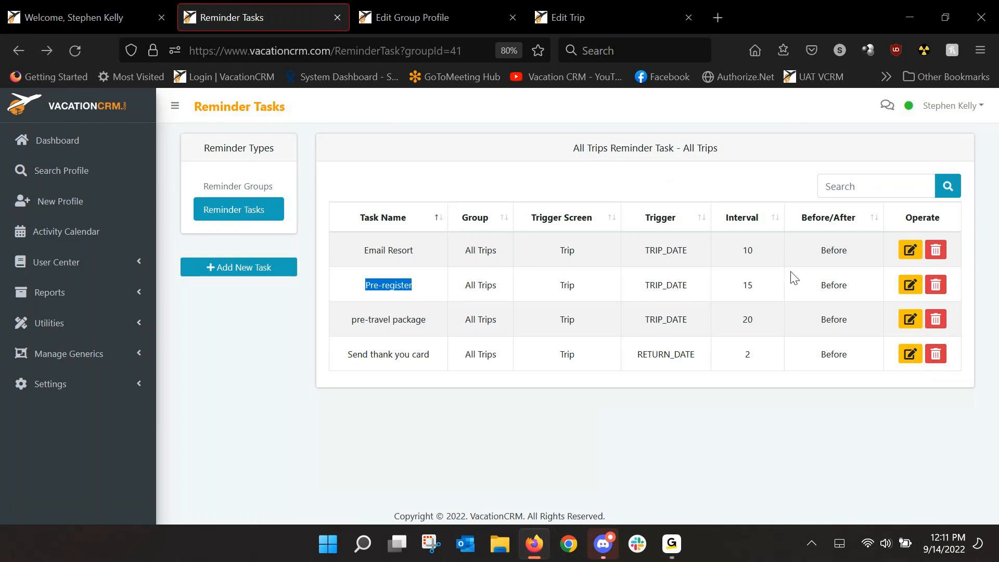
pyautogui.click(903, 290)
pyautogui.click(910, 286)
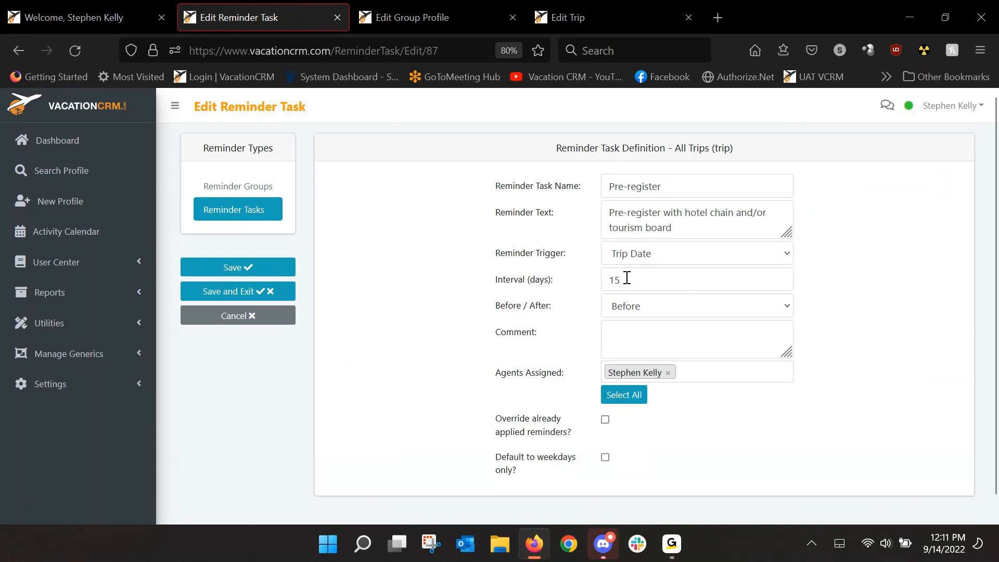
pyautogui.click(18, 50)
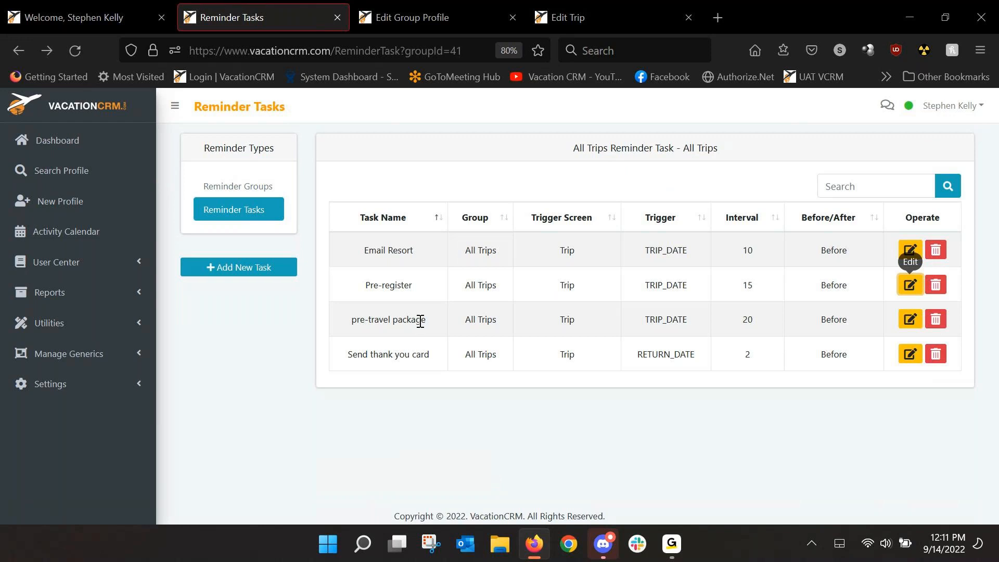
pyautogui.click(910, 319)
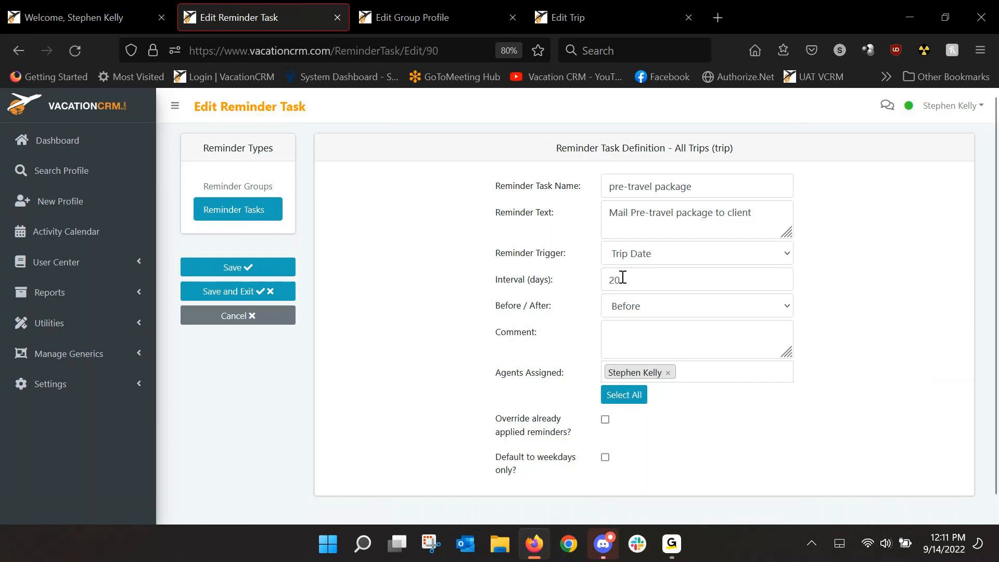
pyautogui.press('Return')
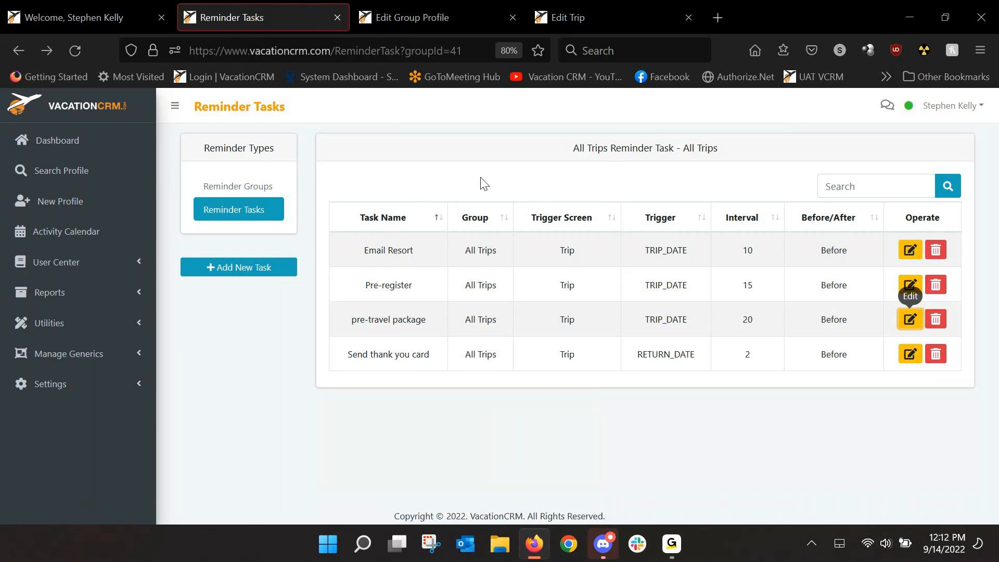
# Step: Switch to the open trip and choose All Trips as the reminder group to apply
pyautogui.click(576, 23)
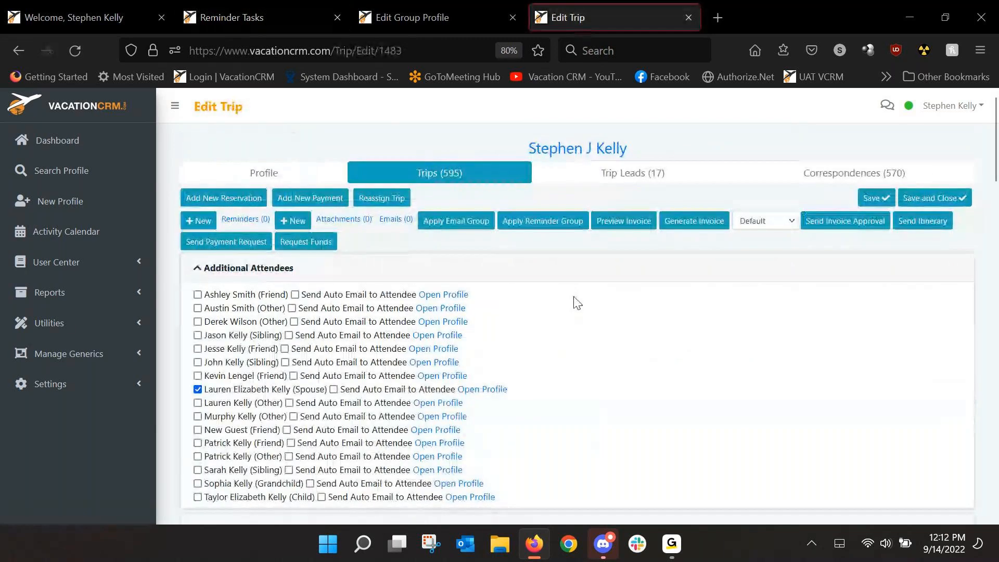
pyautogui.scroll(-3, 566, 307)
pyautogui.scroll(3, 536, 325)
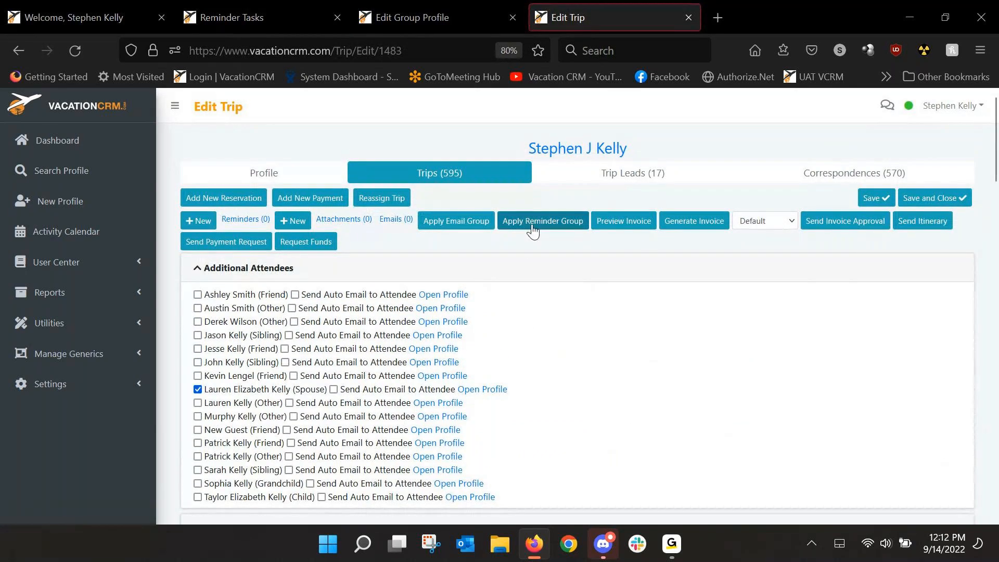
pyautogui.click(533, 229)
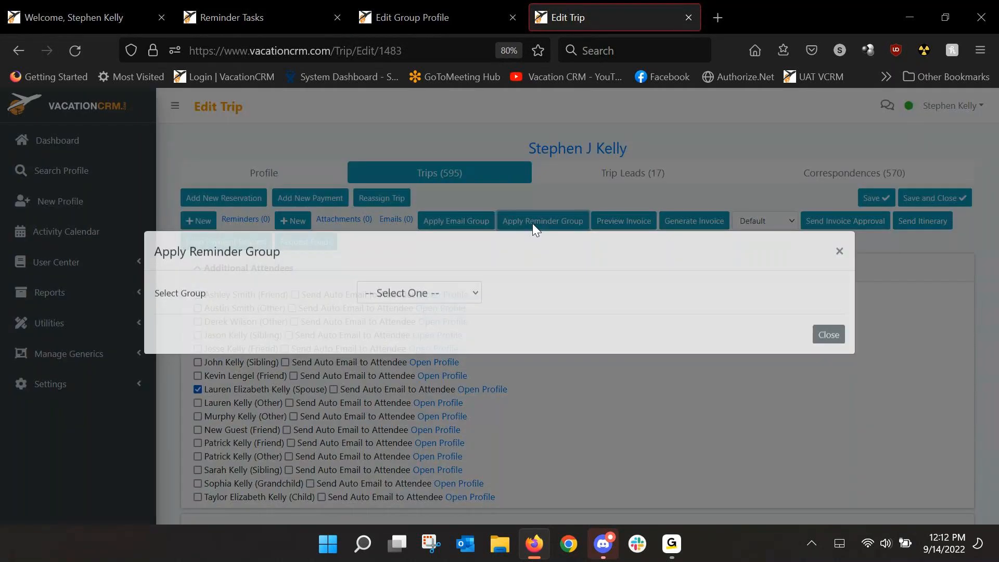
pyautogui.click(454, 306)
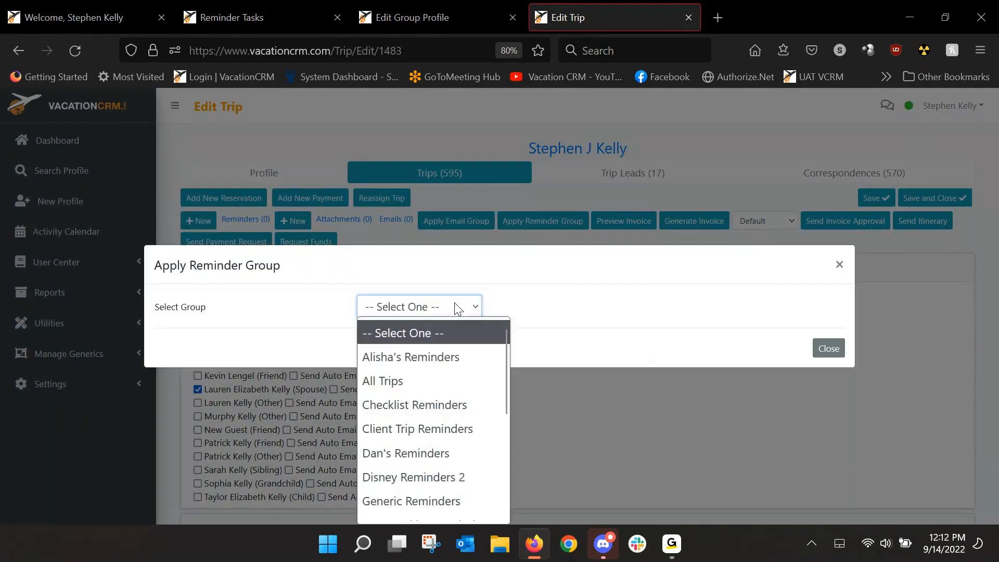
pyautogui.click(392, 381)
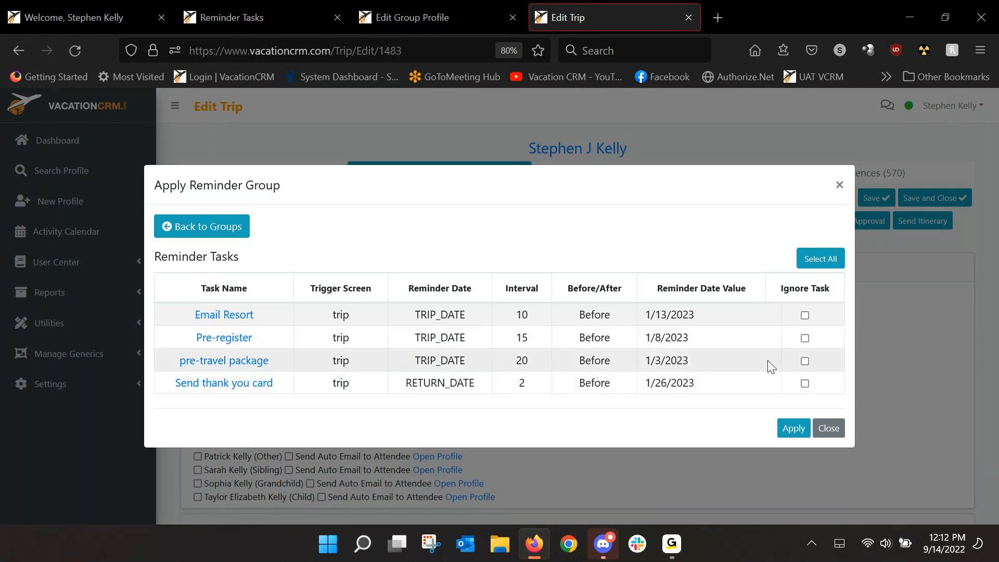
# Step: Ignore the pre-travel package task, apply the remaining All Trips tasks, and check the trip's Reminders section
pyautogui.click(805, 360)
pyautogui.click(794, 427)
pyautogui.scroll(-15, 798, 428)
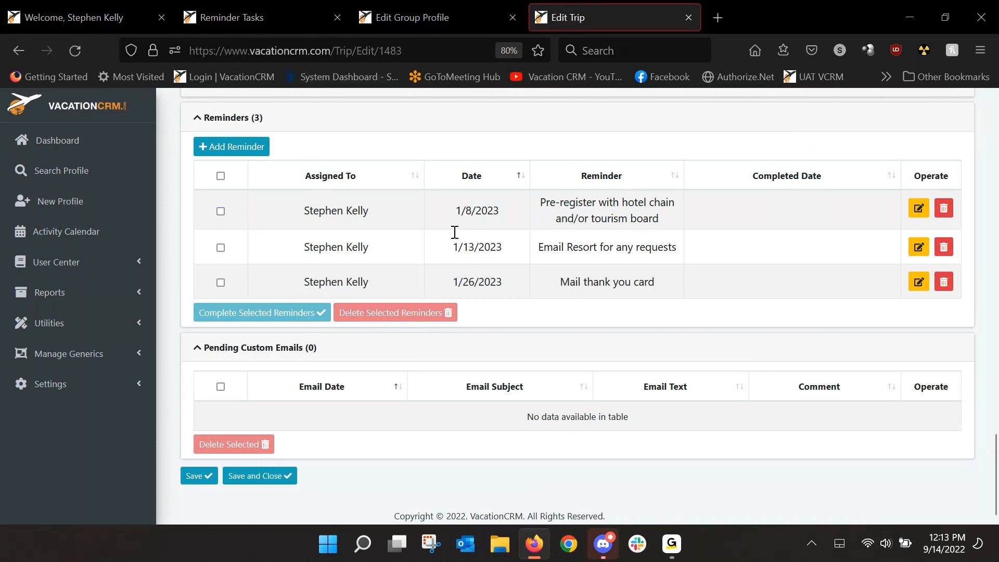
# Step: Refresh the dashboard and locate the newly applied trip reminders among the Agent Reminders
pyautogui.click(98, 16)
pyautogui.click(75, 50)
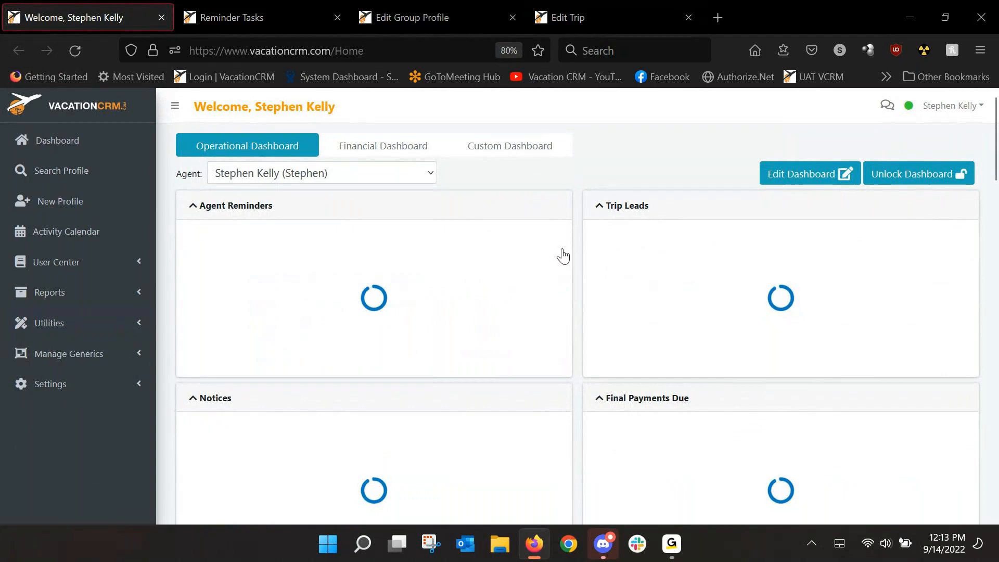
pyautogui.moveTo(567, 239); pyautogui.dragTo(582, 363)
pyautogui.scroll(3, 339, 323)
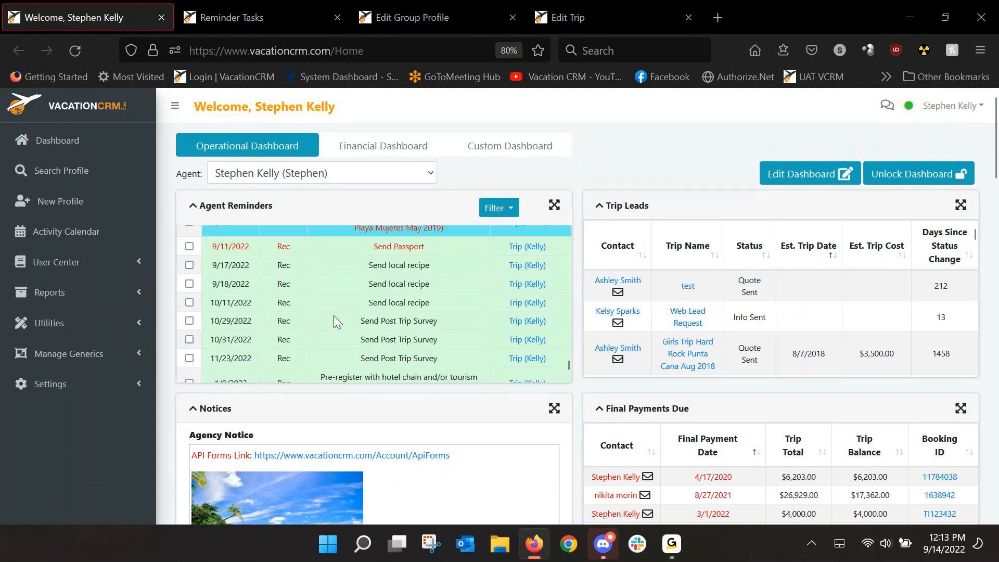
pyautogui.scroll(-3, 385, 314)
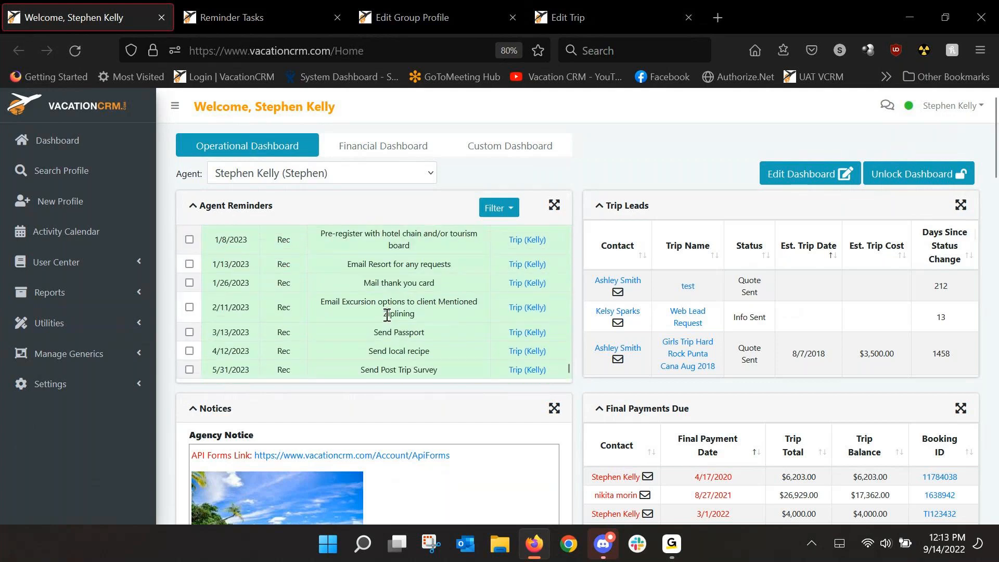
pyautogui.scroll(2, 385, 315)
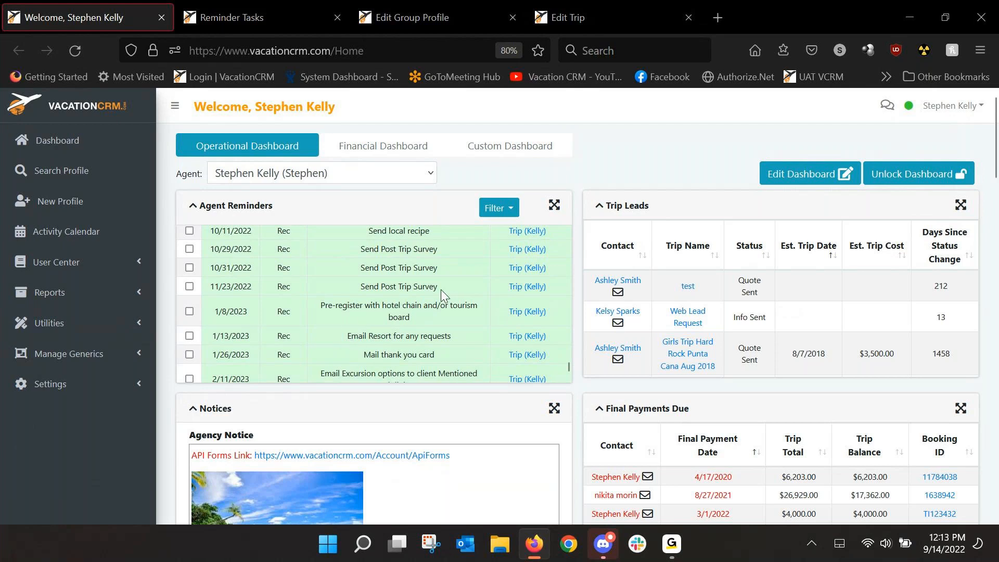
# Step: Return to the reminder groups and open the task list of the Group Reminders group
pyautogui.click(245, 11)
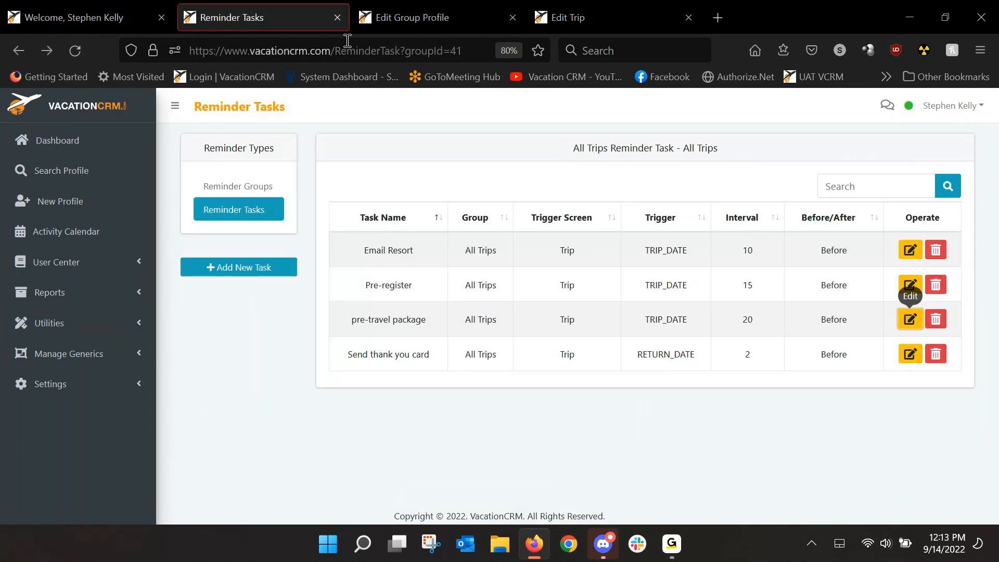
pyautogui.click(249, 192)
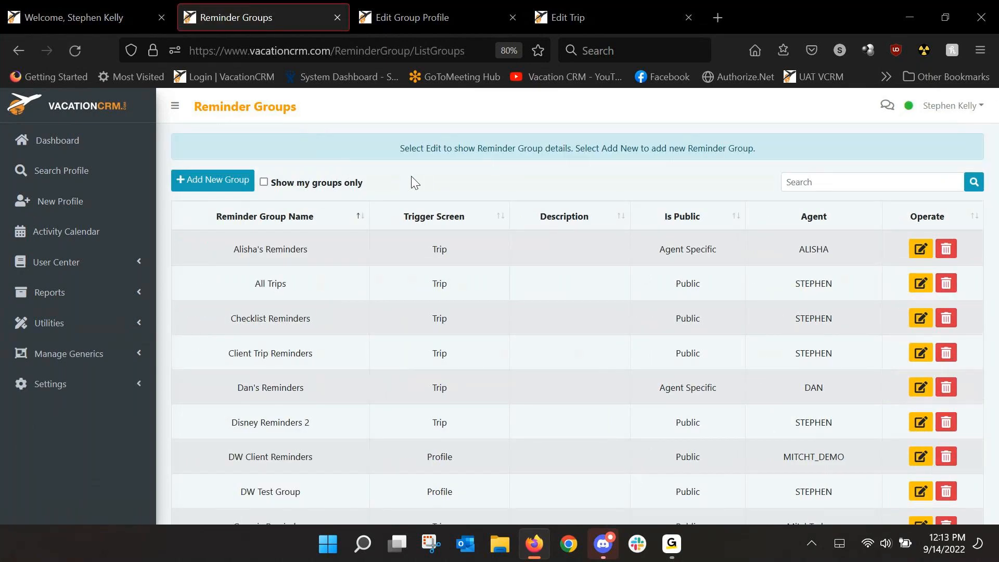
pyautogui.scroll(-3, 363, 263)
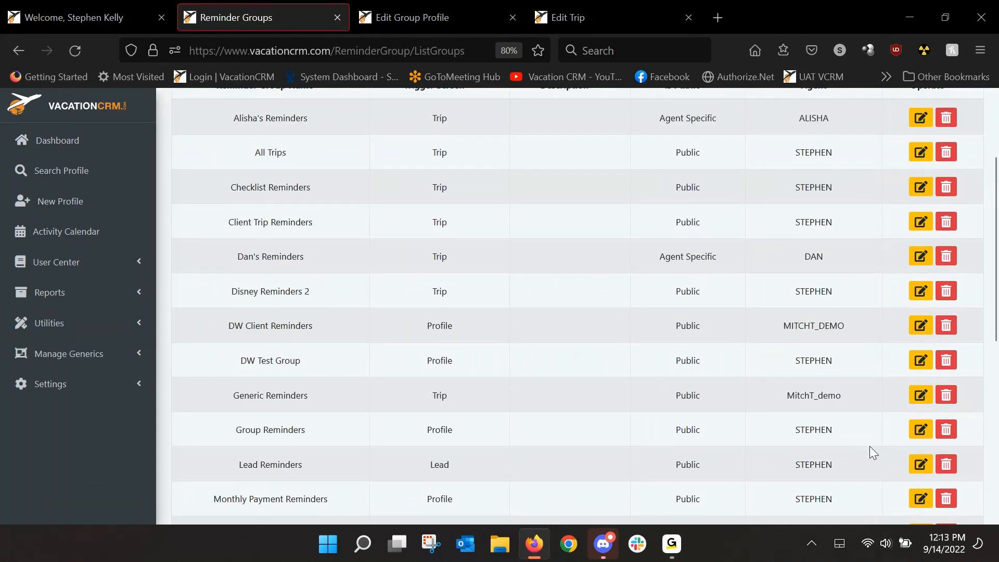
pyautogui.click(919, 429)
pyautogui.click(233, 209)
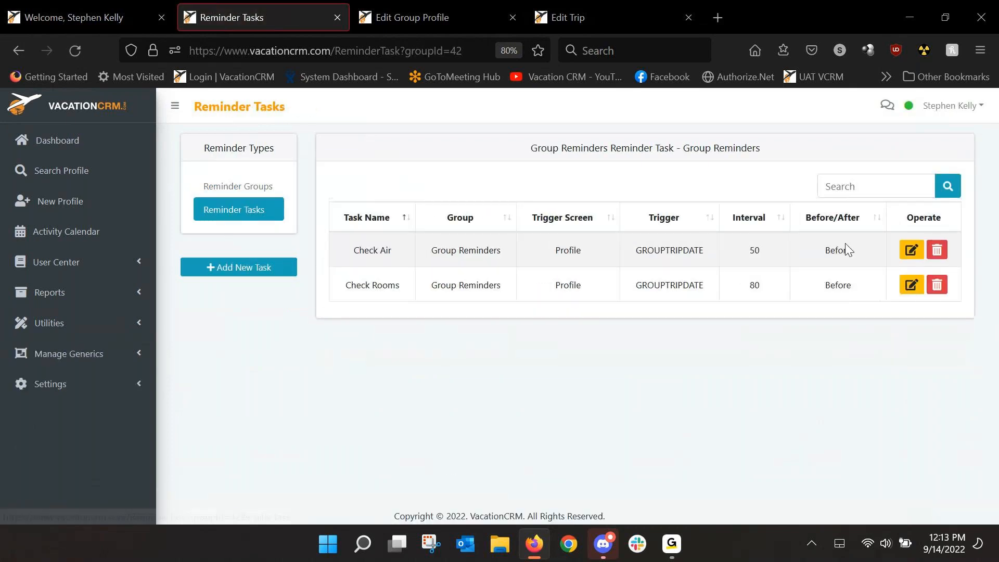
# Step: Review the Check Air and Check Rooms task definitions, including the Reminder Trigger choices available for Check Rooms
pyautogui.click(910, 251)
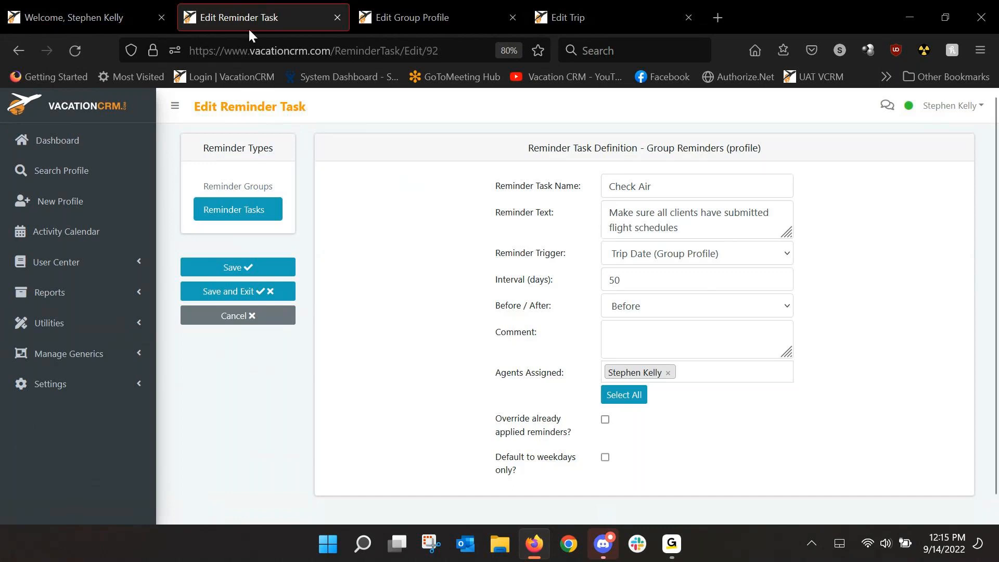
pyautogui.click(18, 55)
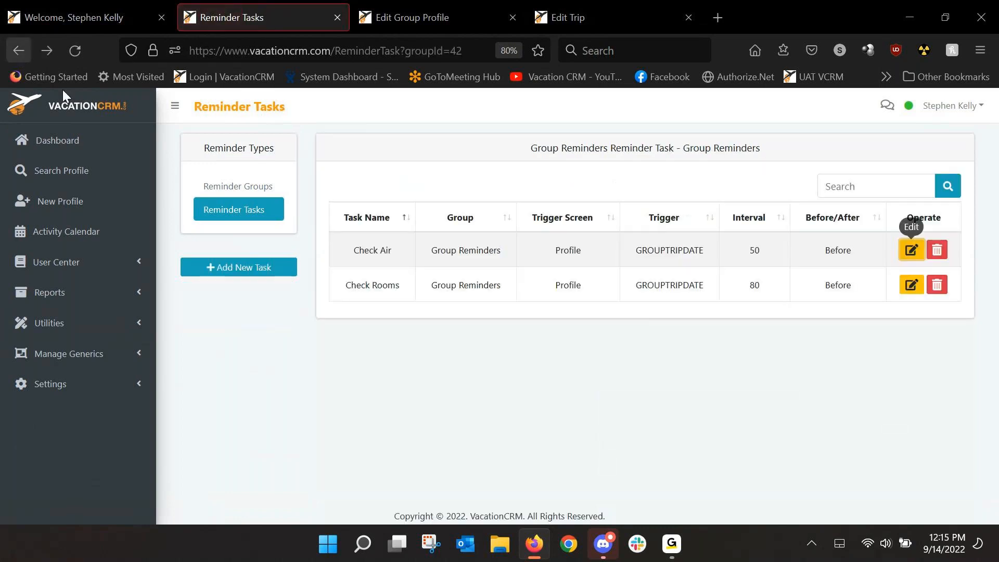
pyautogui.click(909, 288)
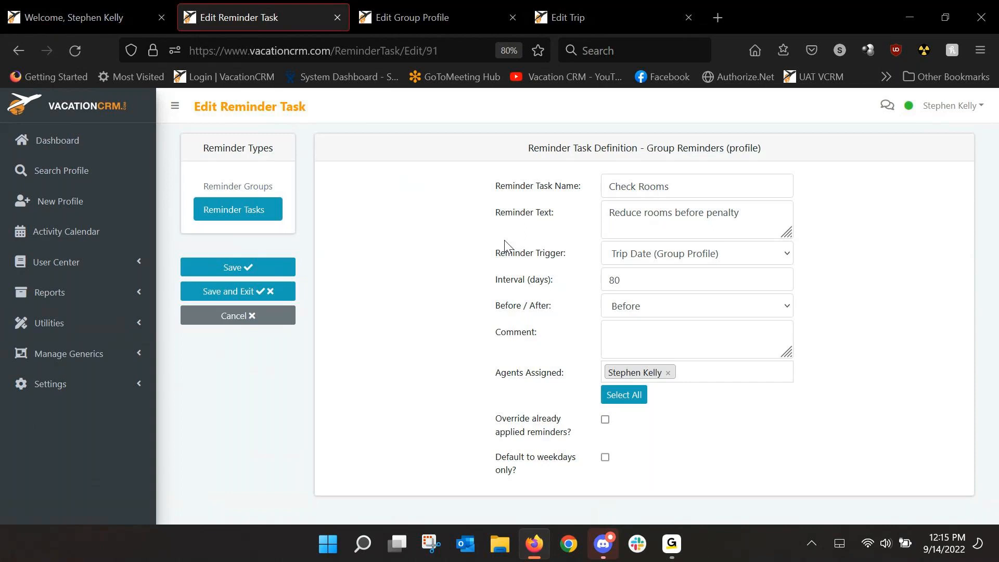
pyautogui.click(620, 261)
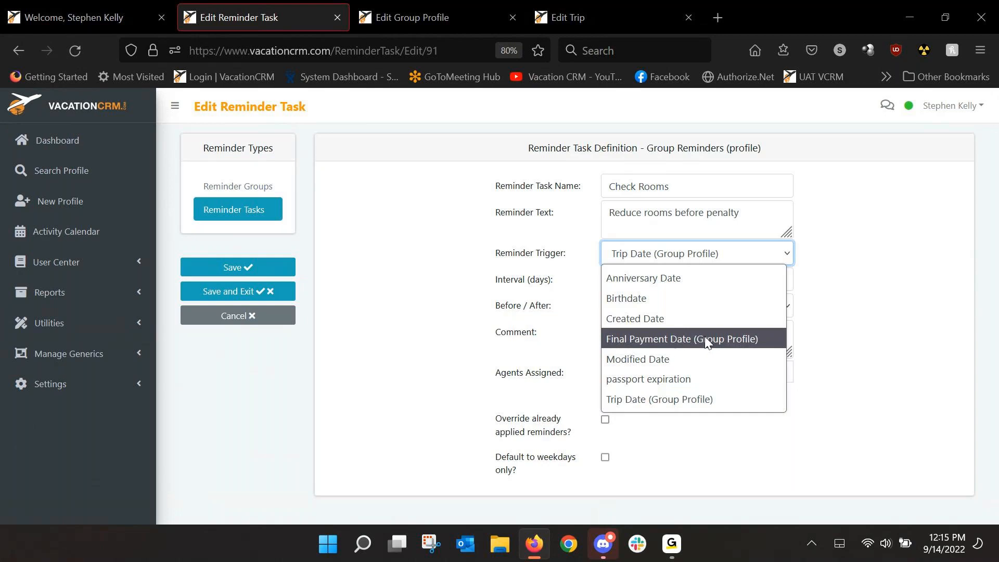
pyautogui.click(486, 345)
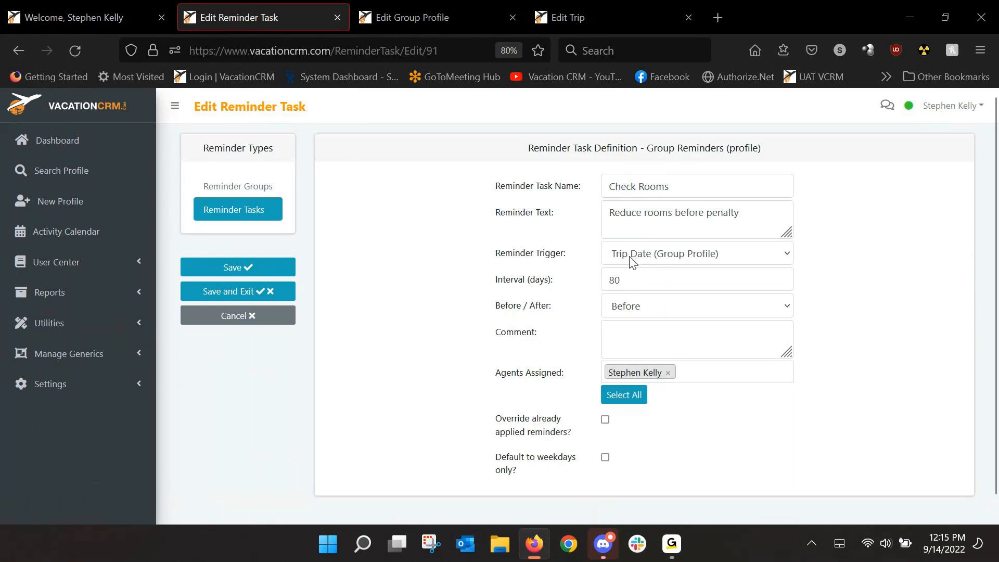
# Step: Apply both Group Reminders tasks to the May 2023 wedding group profile and compare the resulting reminders with the Check Rooms definition
pyautogui.click(414, 26)
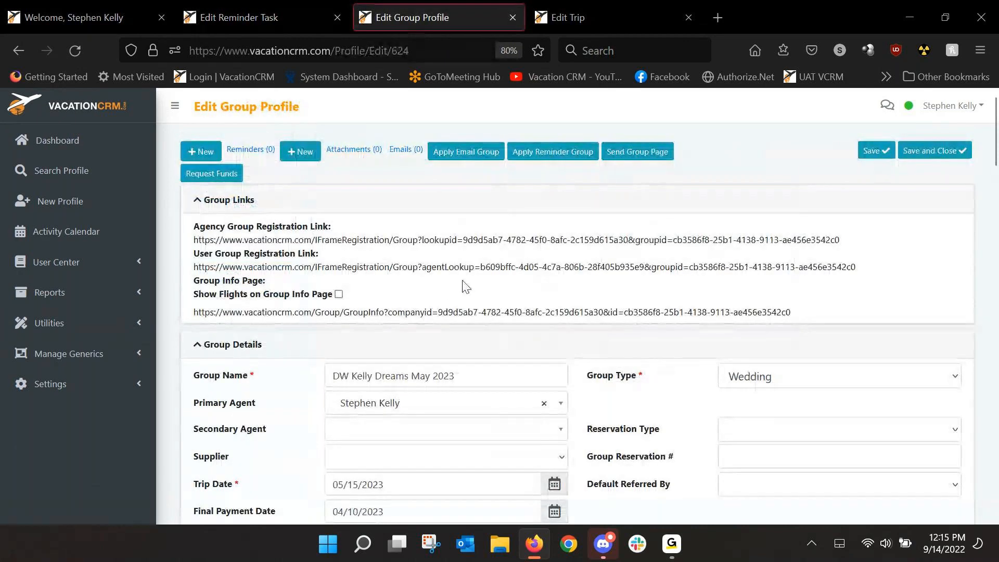
pyautogui.click(541, 154)
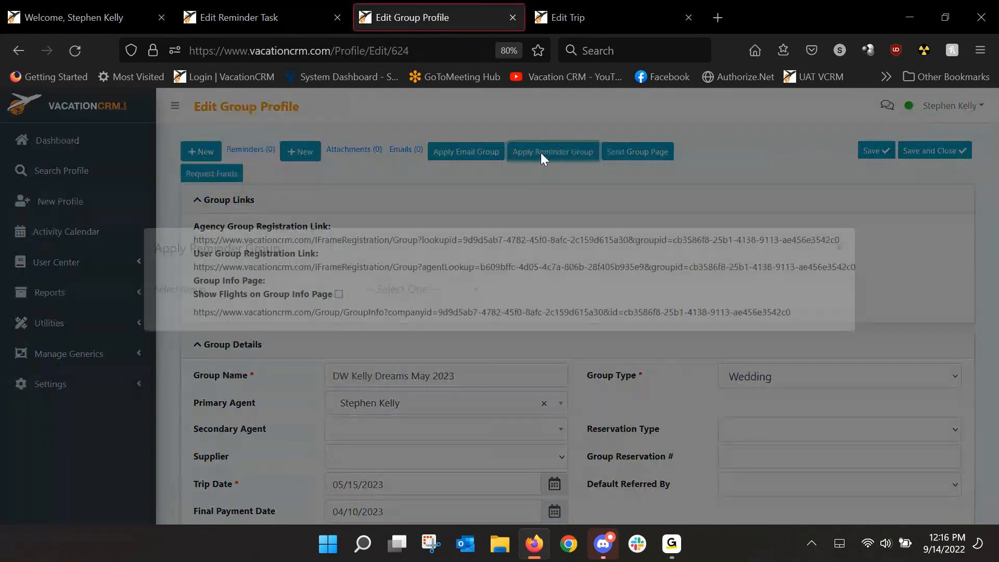
pyautogui.click(411, 315)
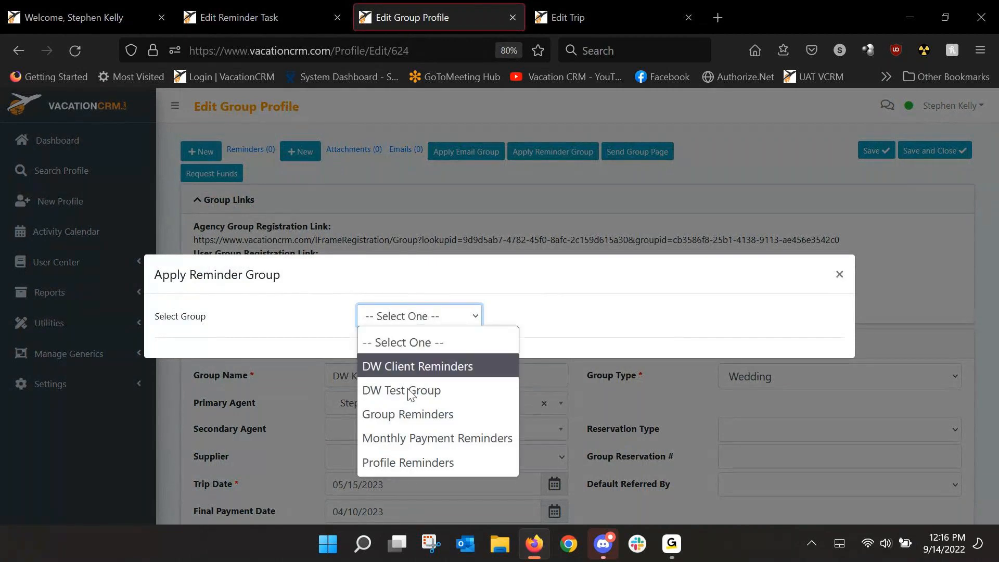
pyautogui.click(405, 414)
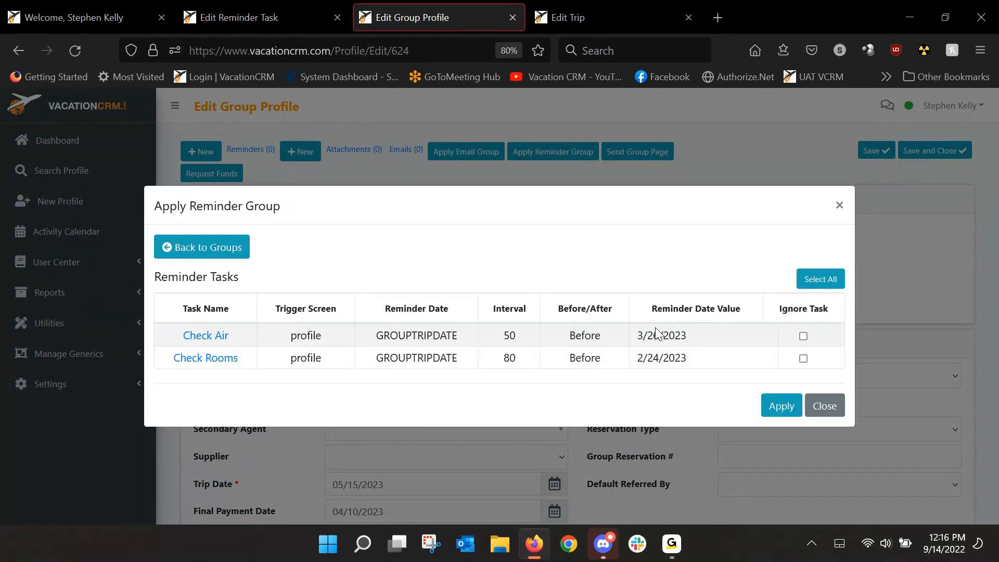
pyautogui.click(781, 406)
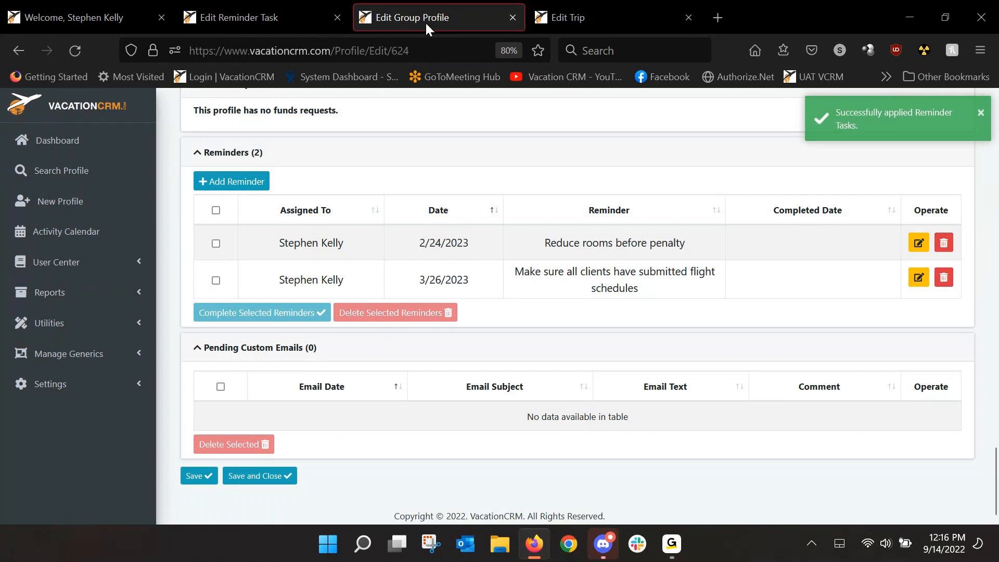
pyautogui.click(274, 20)
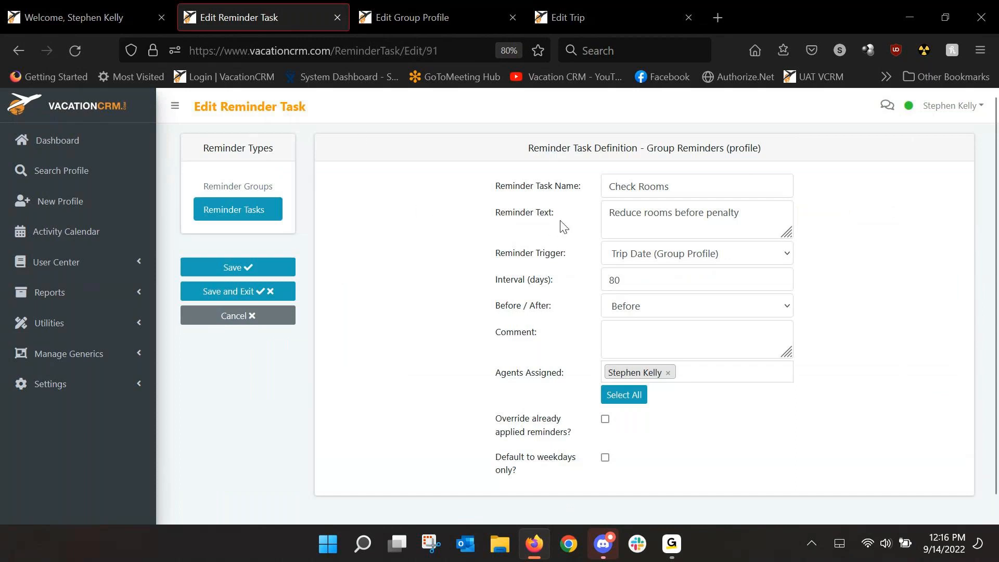
pyautogui.click(420, 21)
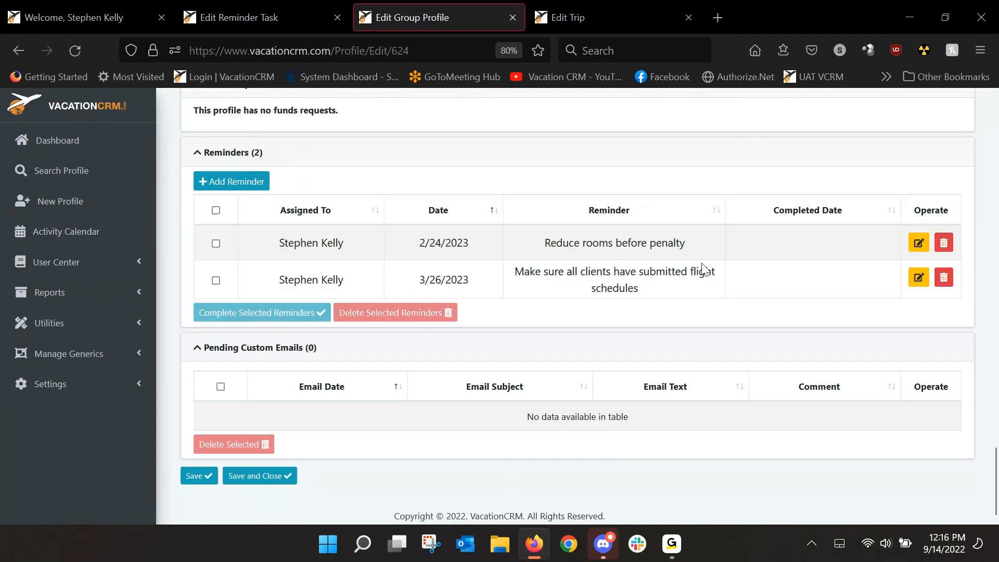
# Step: Set the date of the group profile's "Reduce rooms before penalty" reminder to 02/10/2023 and save it
pyautogui.click(917, 244)
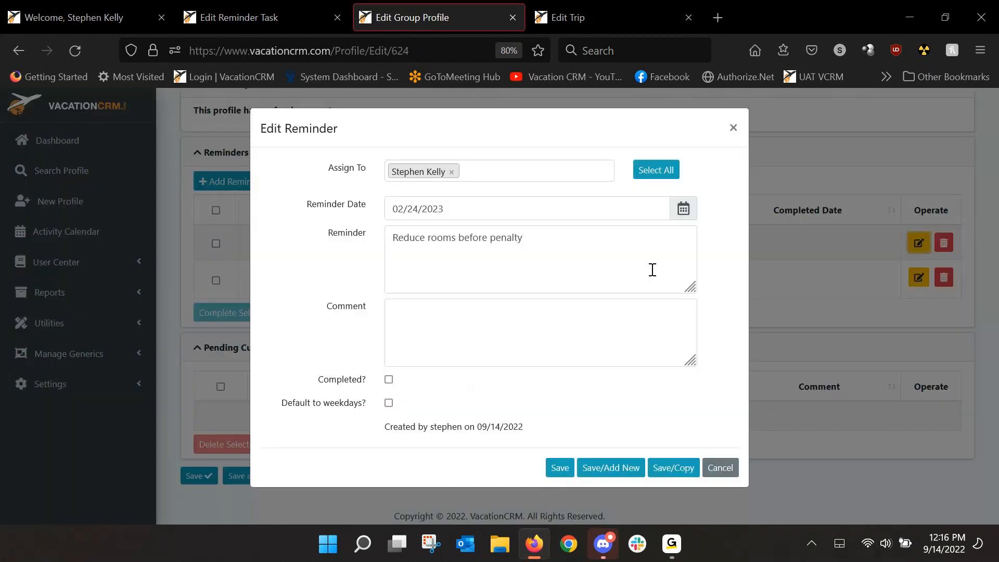
pyautogui.click(682, 226)
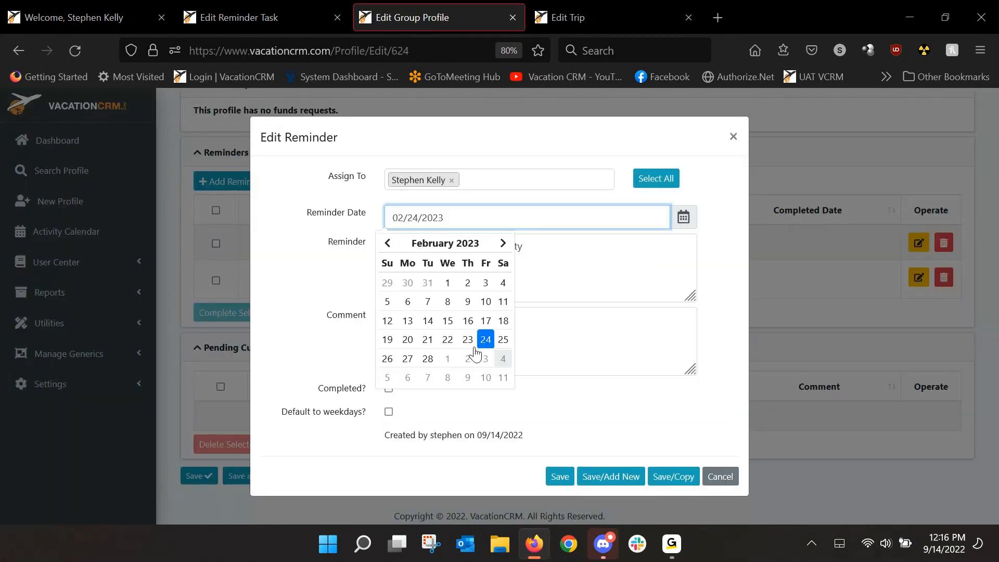
pyautogui.click(487, 303)
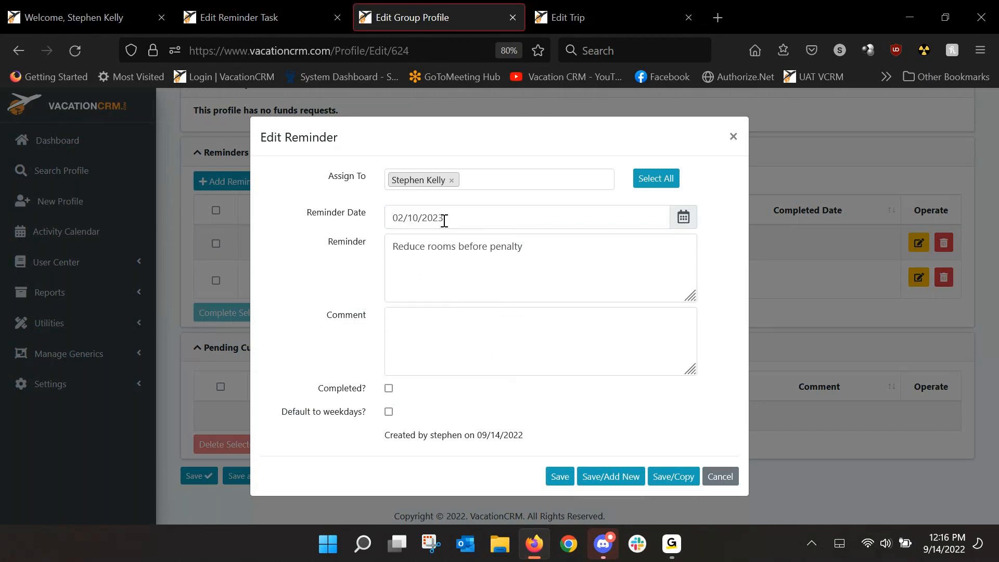
pyautogui.click(560, 476)
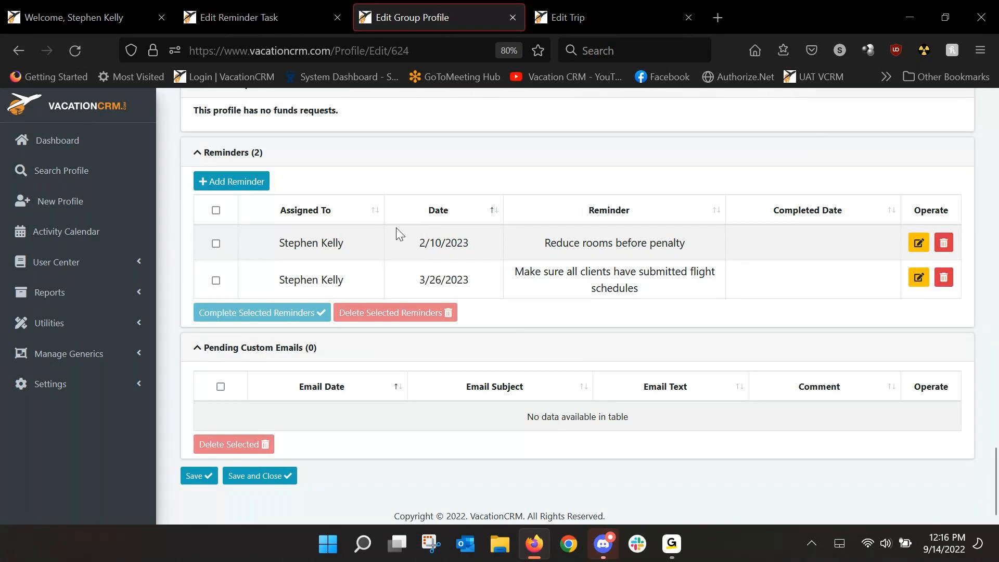
# Step: Return to the reminder groups and open the task list of the Generic Reminders group
pyautogui.click(268, 18)
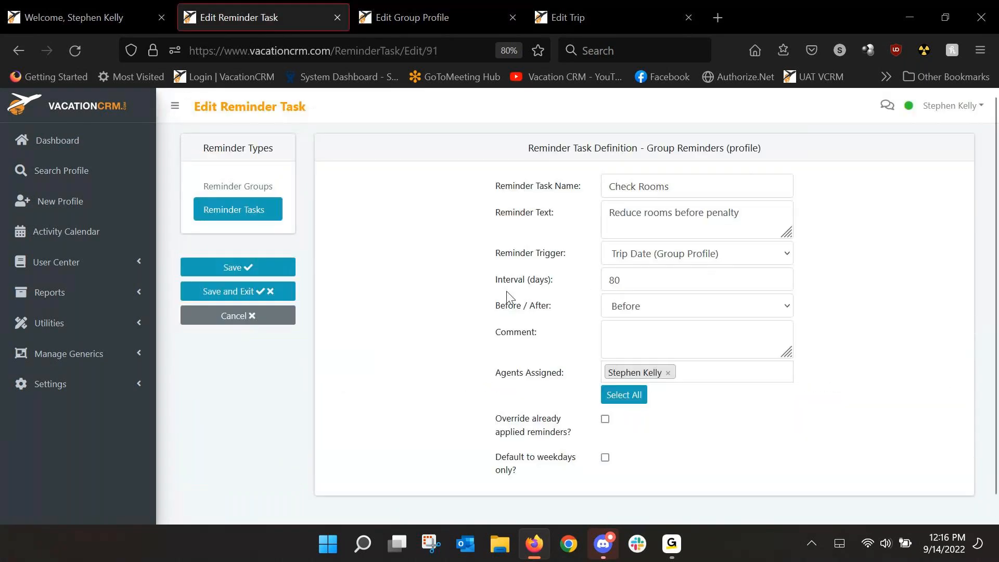
pyautogui.click(21, 51)
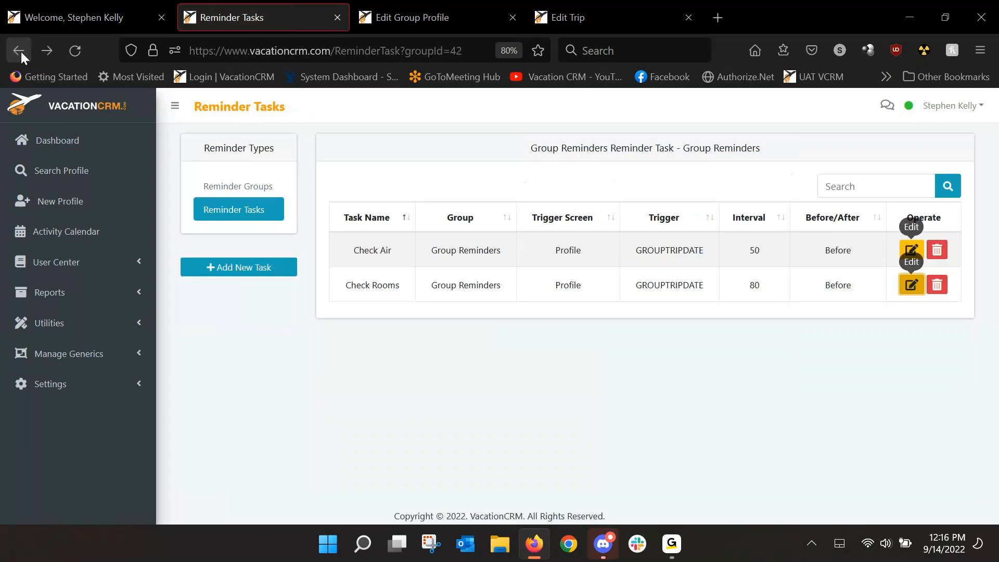
pyautogui.click(237, 187)
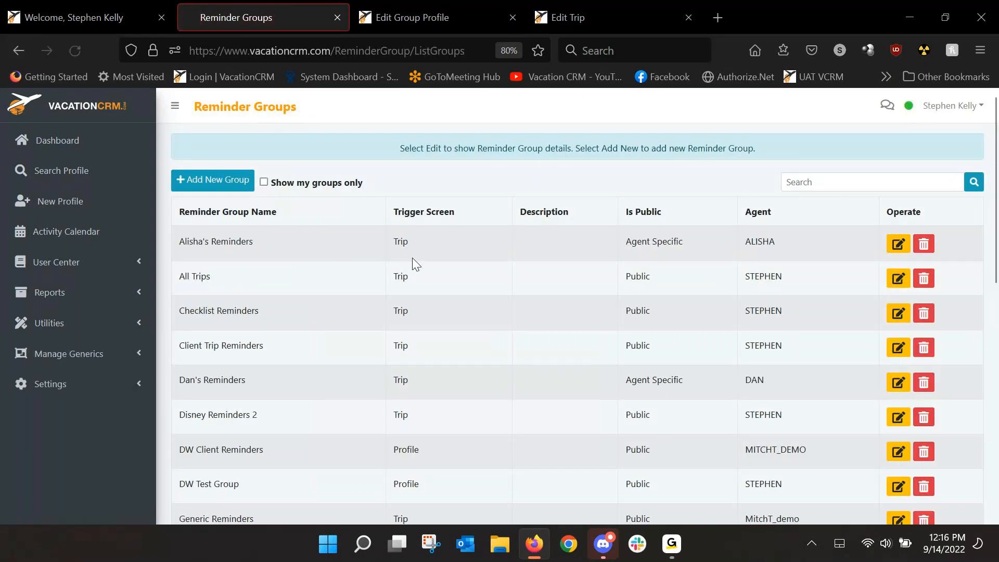
pyautogui.scroll(-3, 292, 413)
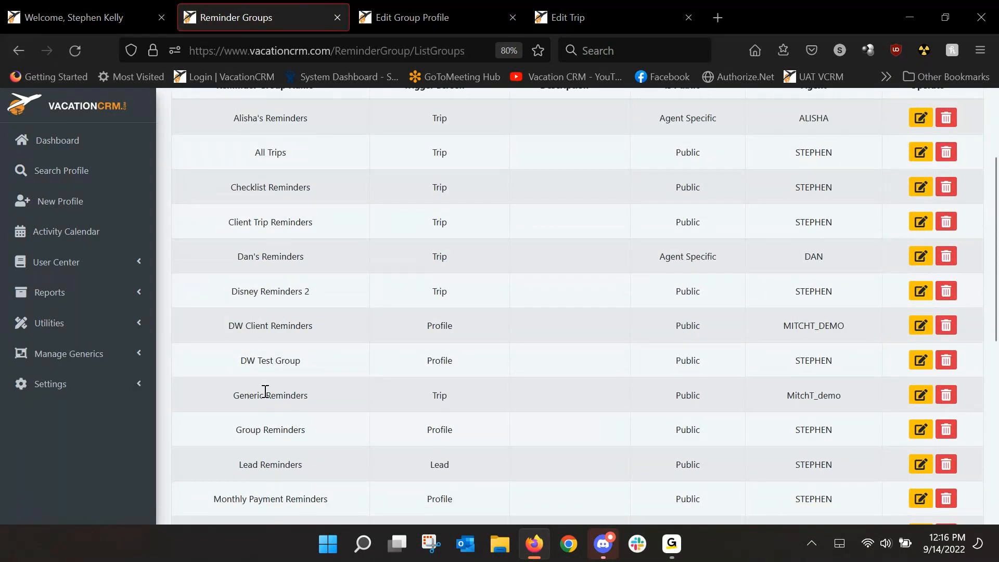
pyautogui.moveTo(244, 395); pyautogui.dragTo(309, 395)
pyautogui.click(912, 395)
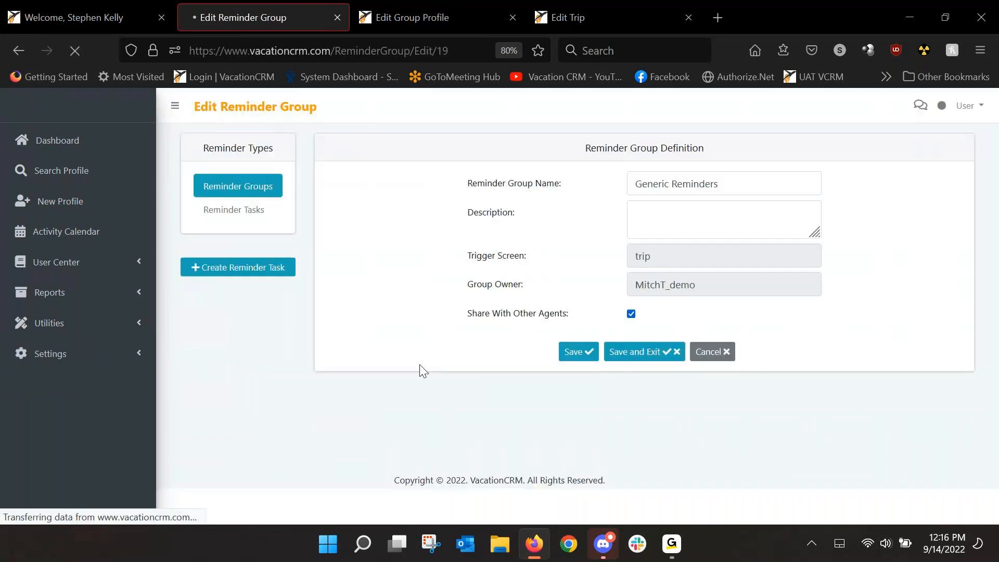
pyautogui.click(242, 210)
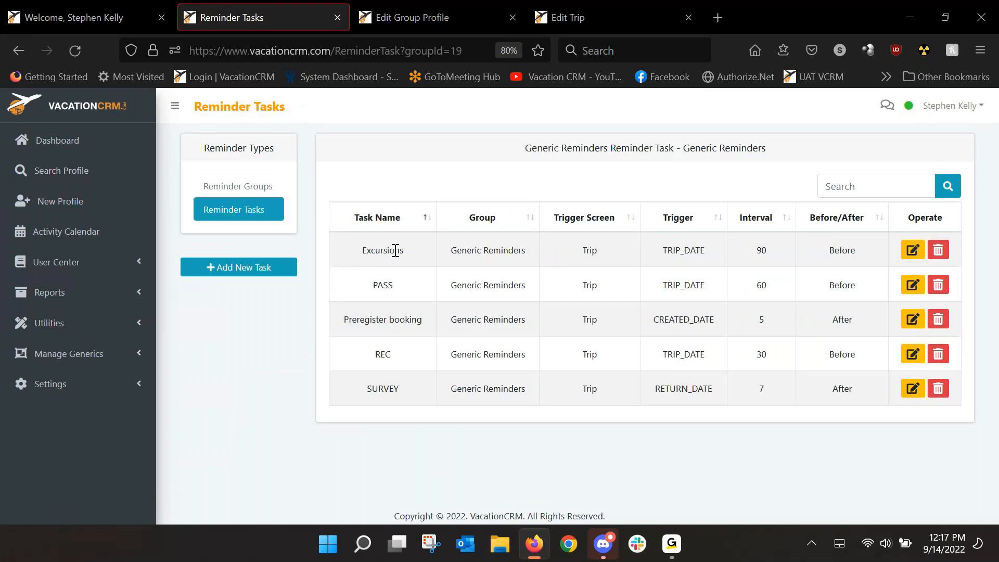
# Step: Review the Excursions and PASS task definitions of the Generic Reminders group
pyautogui.click(914, 250)
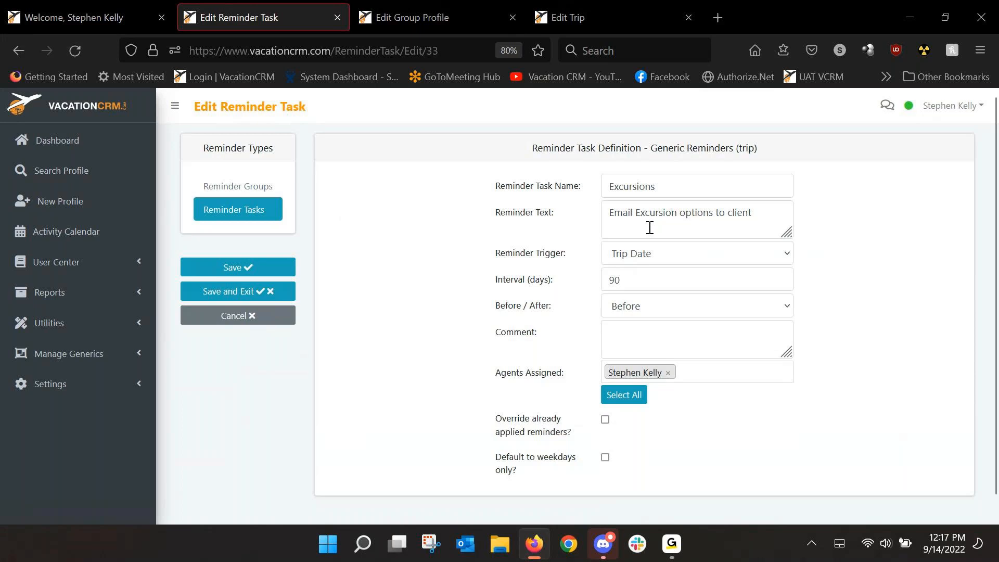
pyautogui.click(27, 51)
pyautogui.click(911, 285)
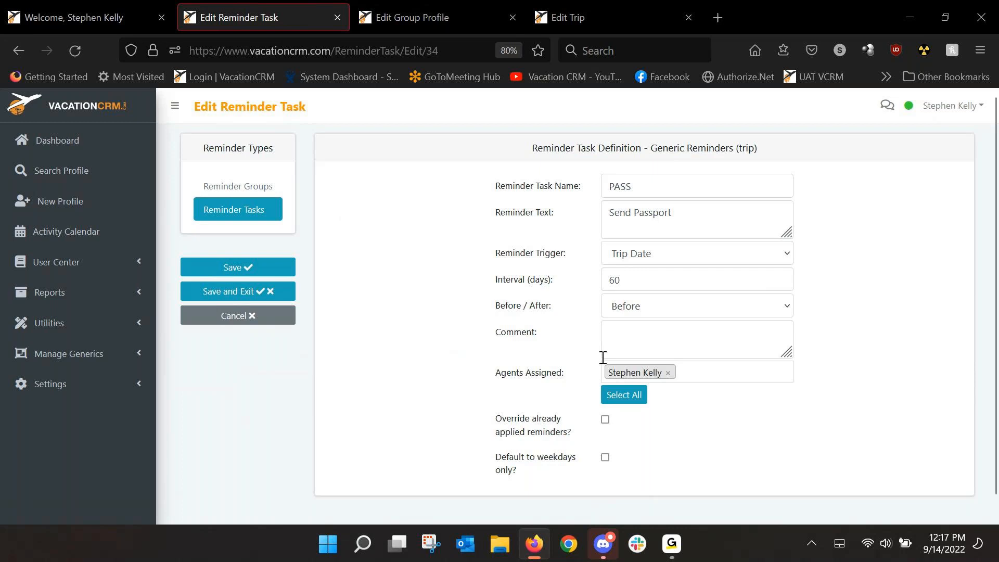
# Step: Open the email groups, view the blank definition form for a new email group, and return to the list
pyautogui.click(73, 333)
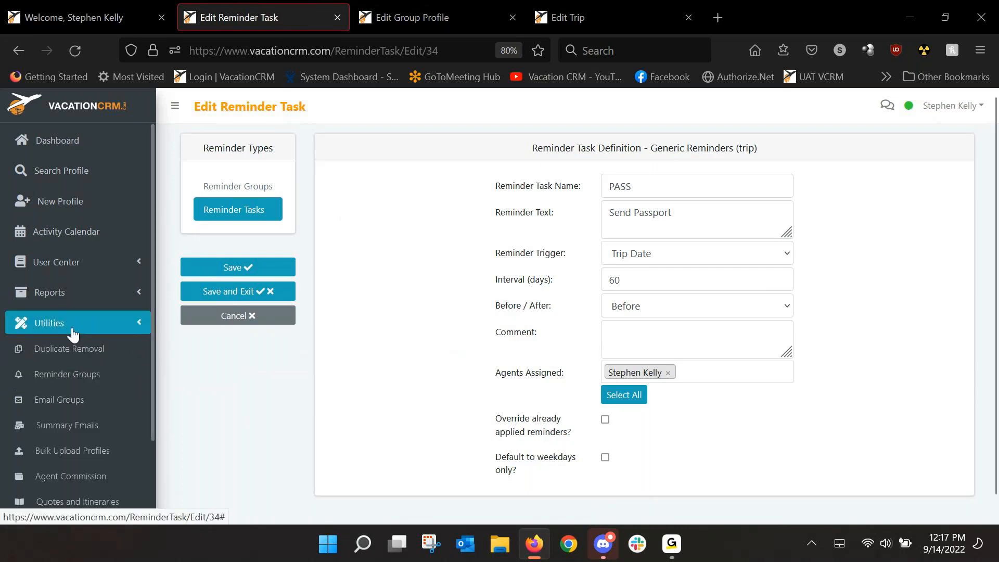
pyautogui.click(66, 403)
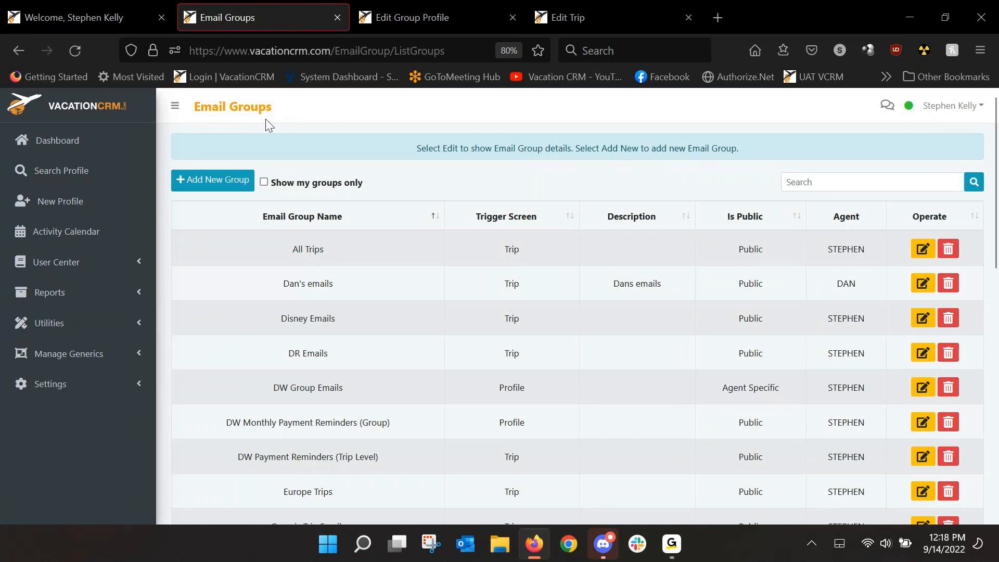
pyautogui.click(227, 185)
pyautogui.click(583, 185)
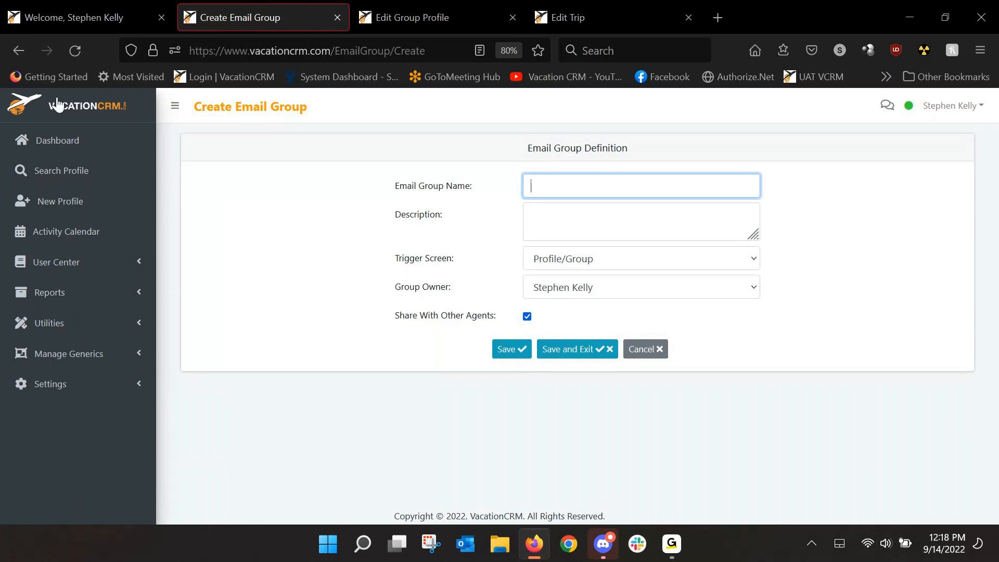
pyautogui.click(16, 55)
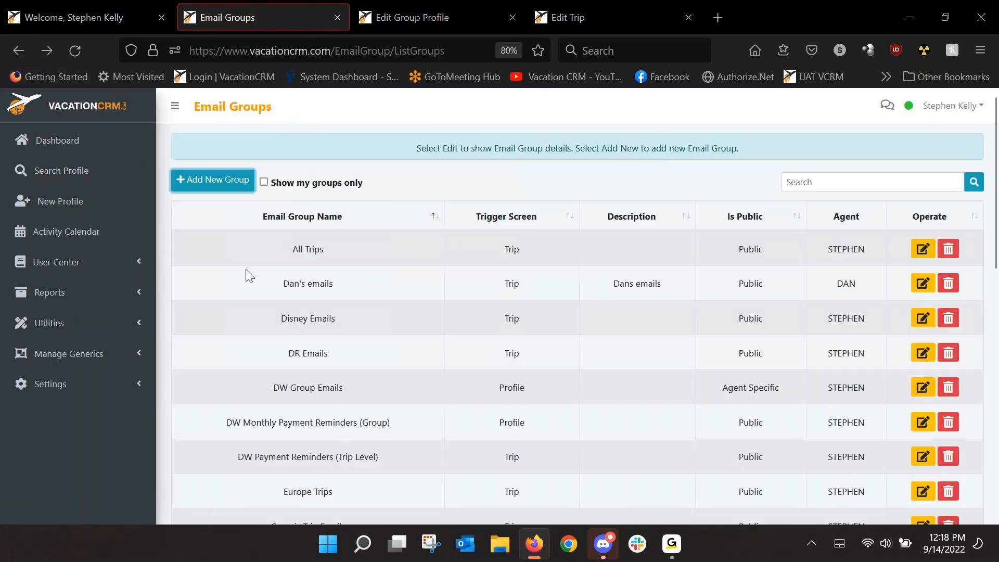
# Step: Find the Jamaica Trip Emails group, open its definition, and look through its list of email tasks
pyautogui.scroll(-2, 301, 300)
pyautogui.scroll(-1, 308, 310)
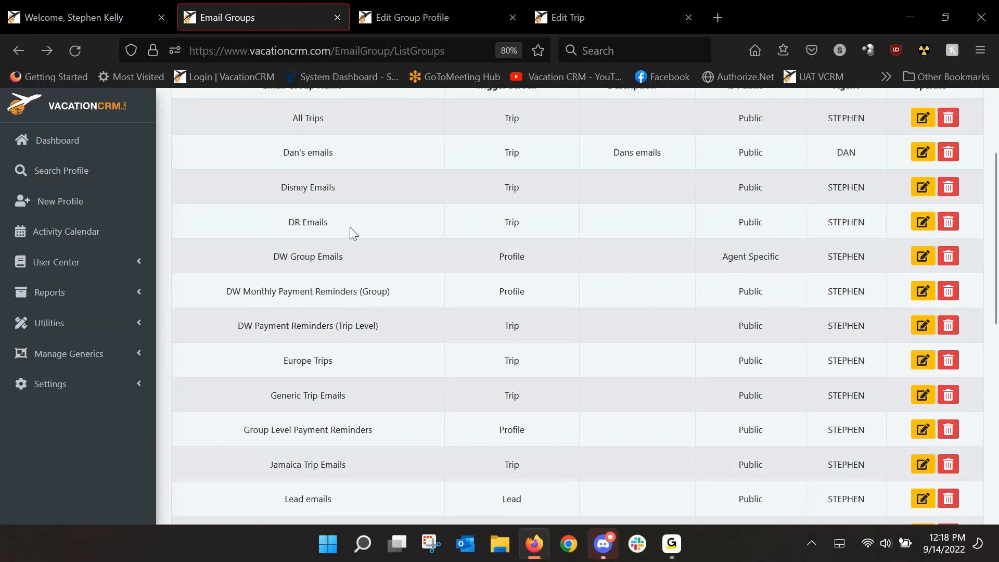
pyautogui.scroll(-3, 322, 466)
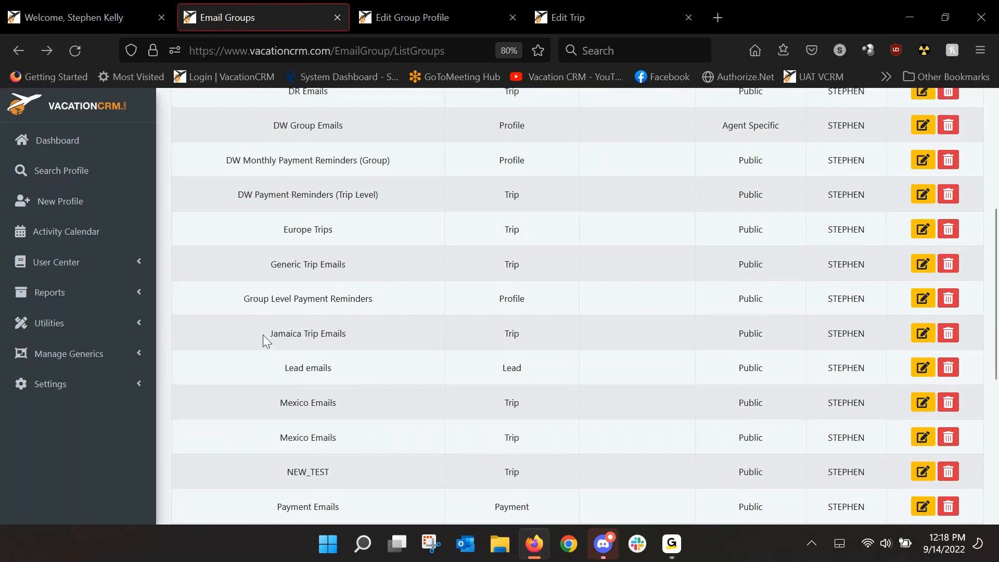
pyautogui.tripleClick(293, 335)
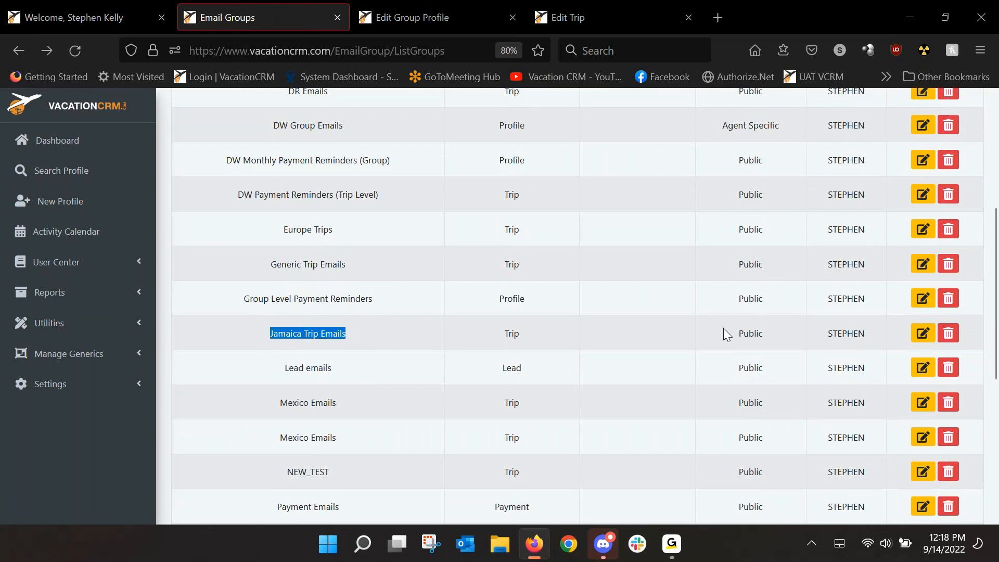
pyautogui.click(920, 336)
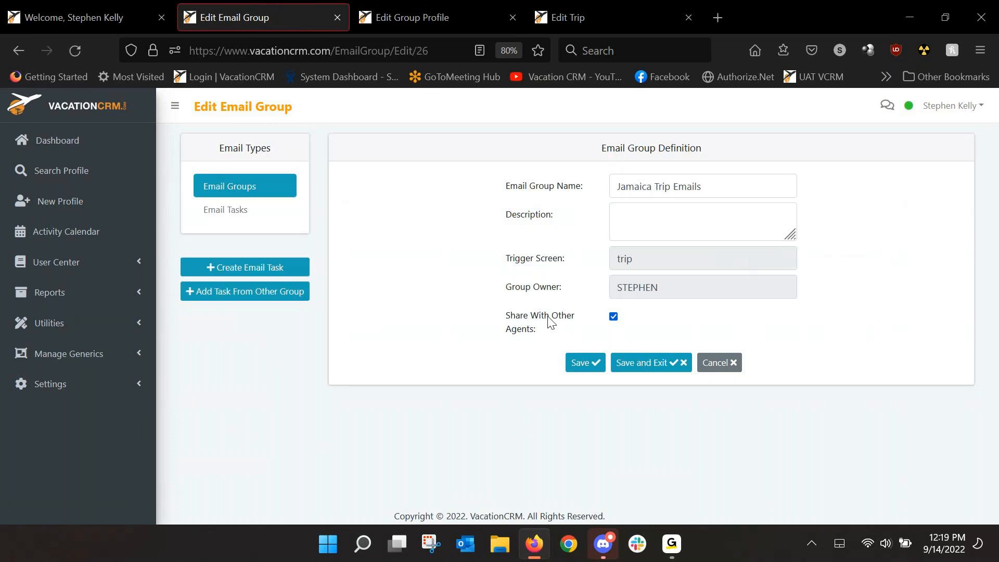
pyautogui.click(221, 210)
pyautogui.scroll(-2, 379, 190)
pyautogui.scroll(2, 387, 237)
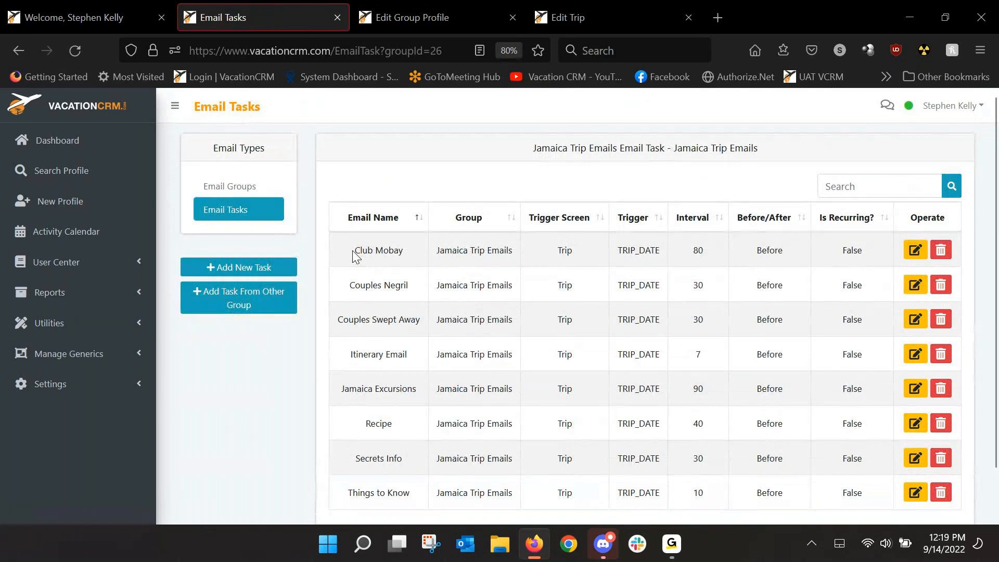
# Step: Open the Club Mobay email task and review its email text, available merge fields, and the <%60BEFORE_TRIPDATE%> booking deadline field
pyautogui.click(915, 249)
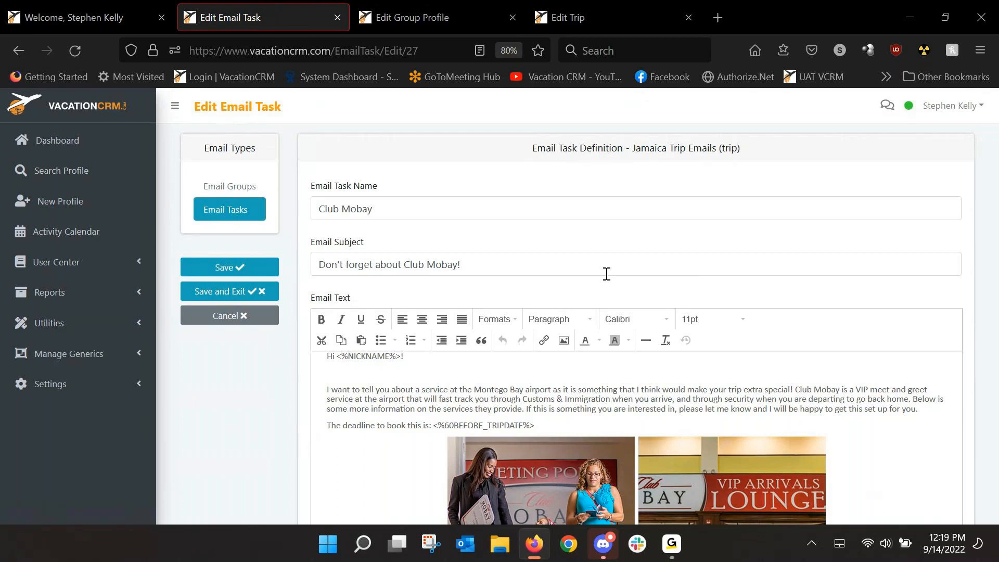
pyautogui.scroll(-1, 595, 328)
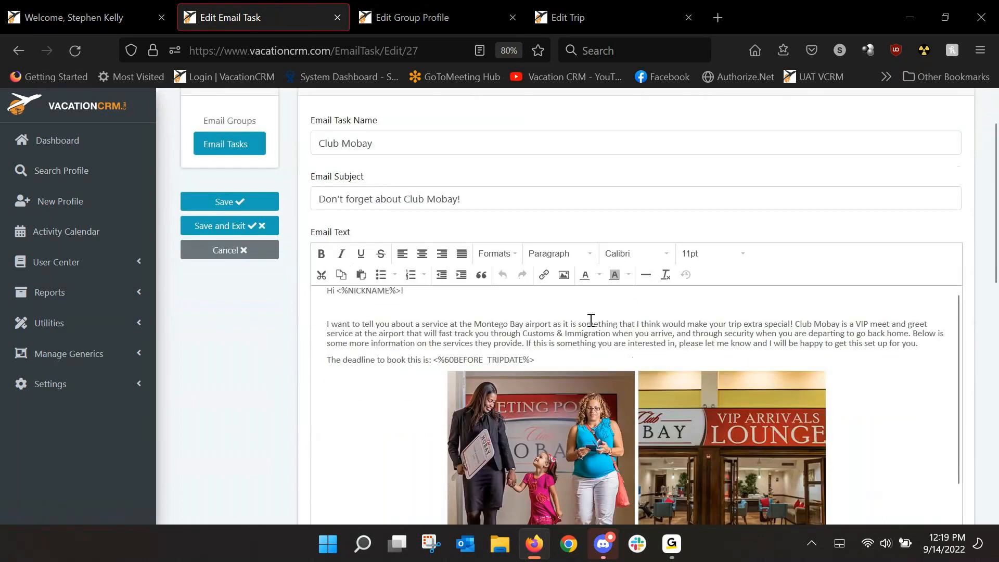
pyautogui.scroll(-2, 293, 350)
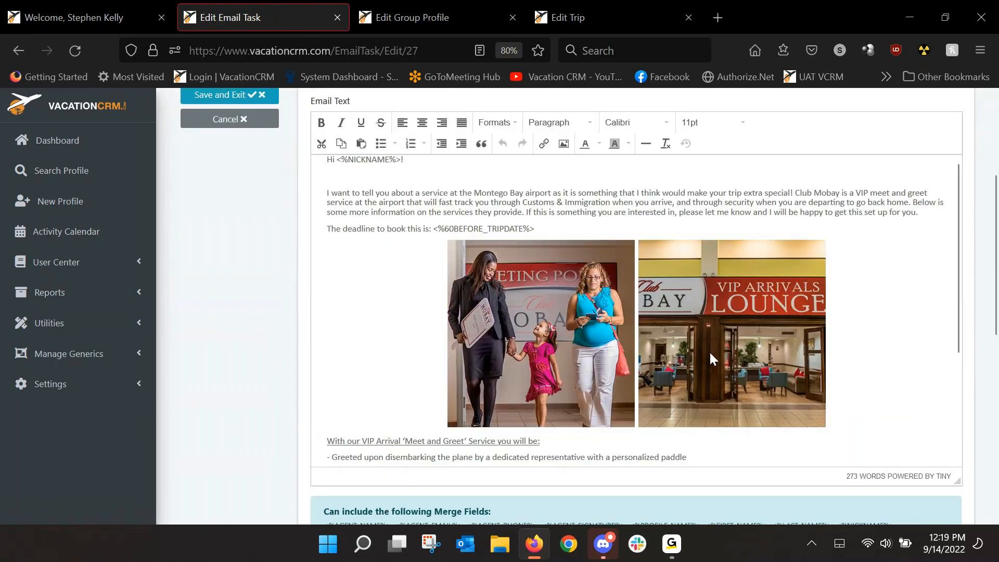
pyautogui.scroll(-3, 806, 326)
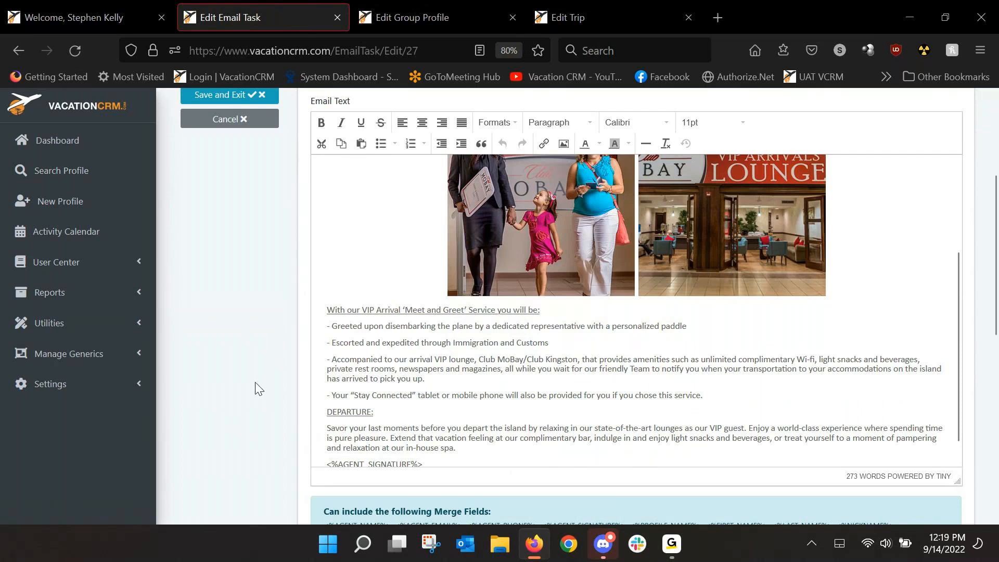
pyautogui.scroll(-3, 257, 386)
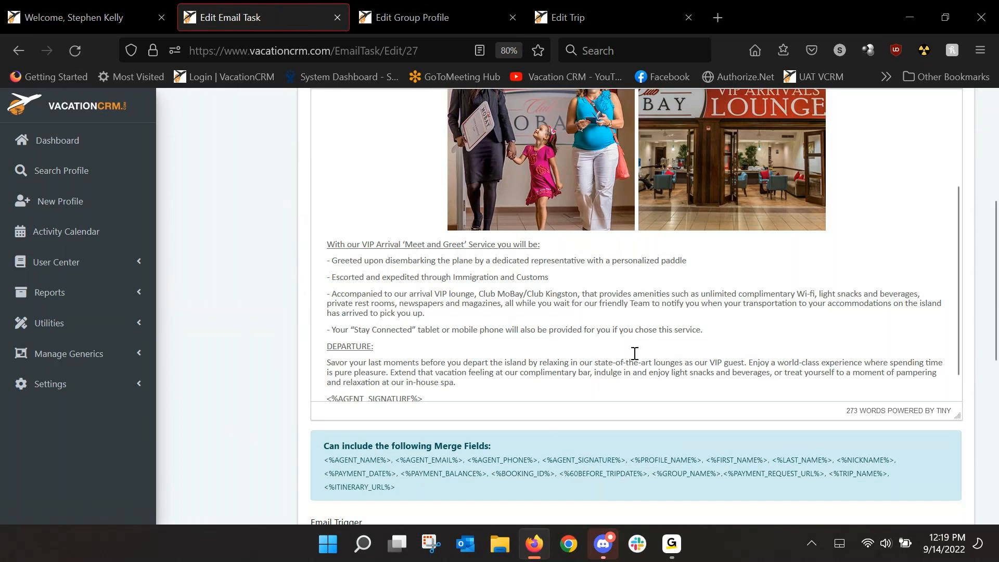
pyautogui.scroll(1, 634, 354)
pyautogui.scroll(3, 634, 353)
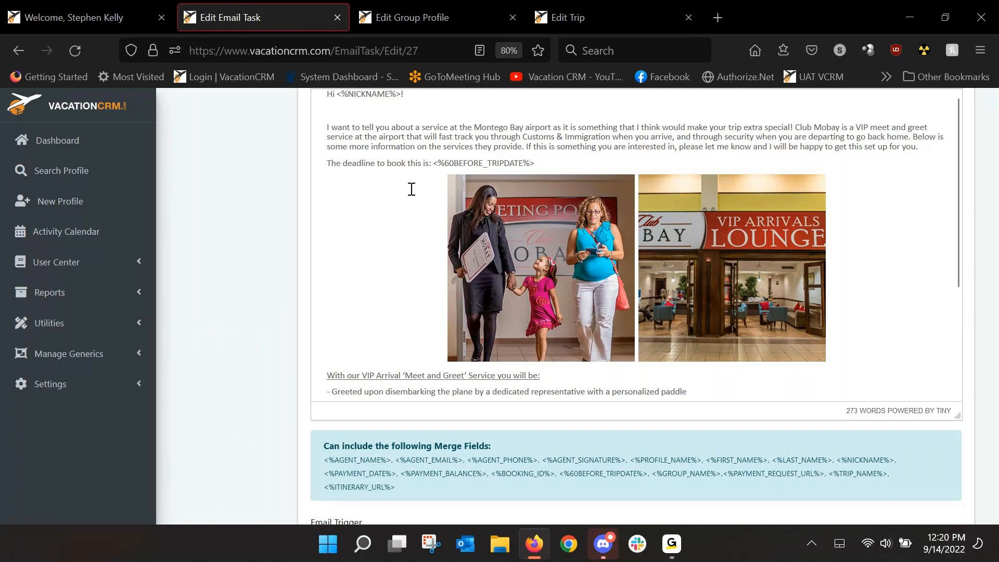
pyautogui.click(474, 160)
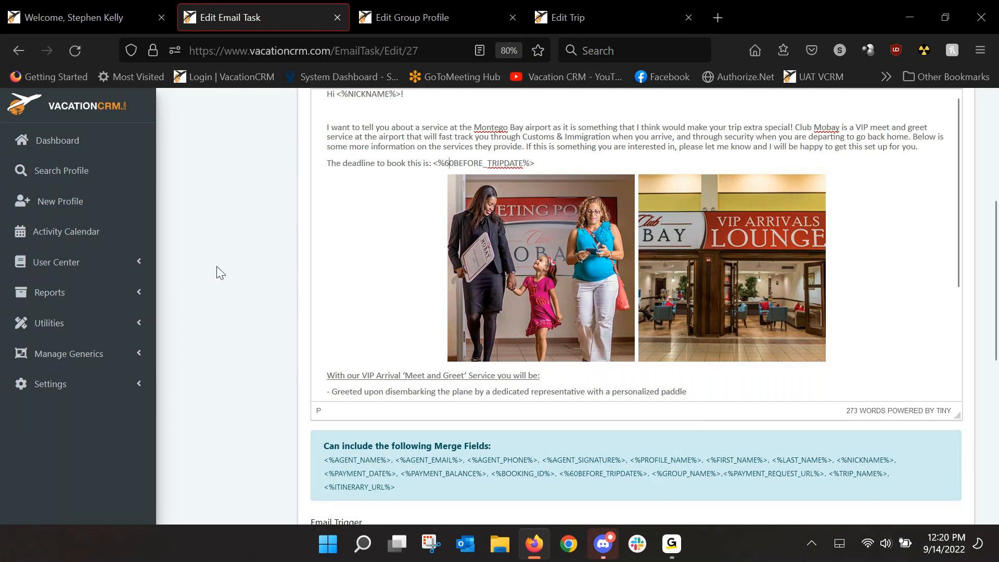
# Step: Review the Club Mobay task's email trigger, interval, and attachment settings, and return to the Jamaica Trip Emails task list
pyautogui.scroll(-5, 218, 271)
pyautogui.scroll(-2, 217, 273)
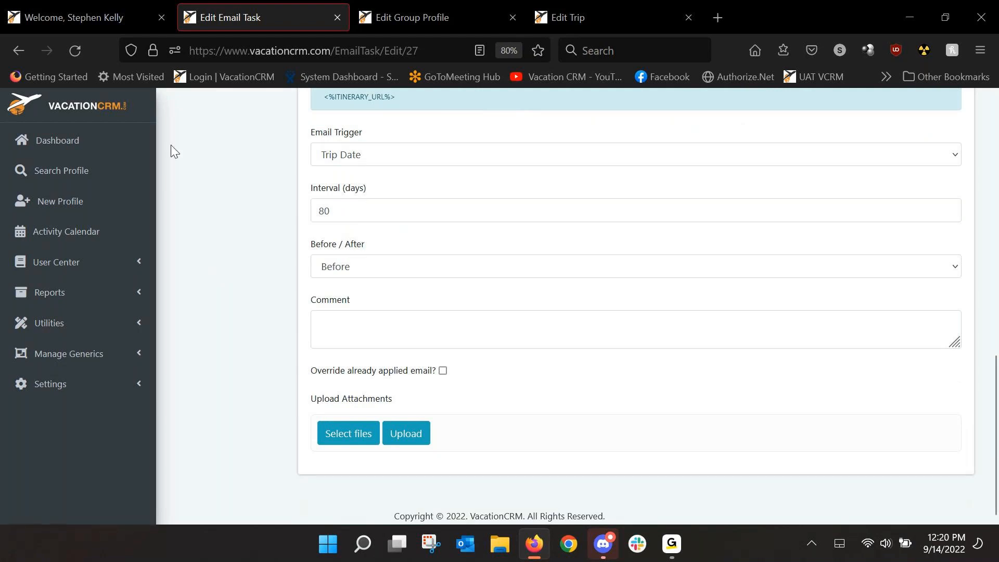
pyautogui.click(31, 55)
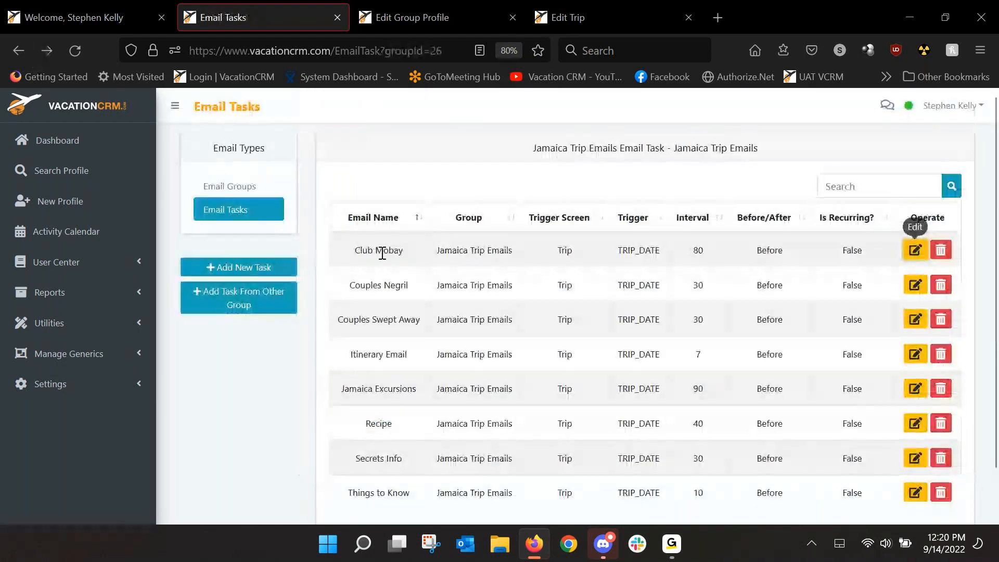
# Step: Look through the Jamaica Trip Emails tasks, open the Recipe task to review its email text, and return to the list
pyautogui.scroll(-1, 381, 252)
pyautogui.moveTo(344, 336); pyautogui.dragTo(415, 337)
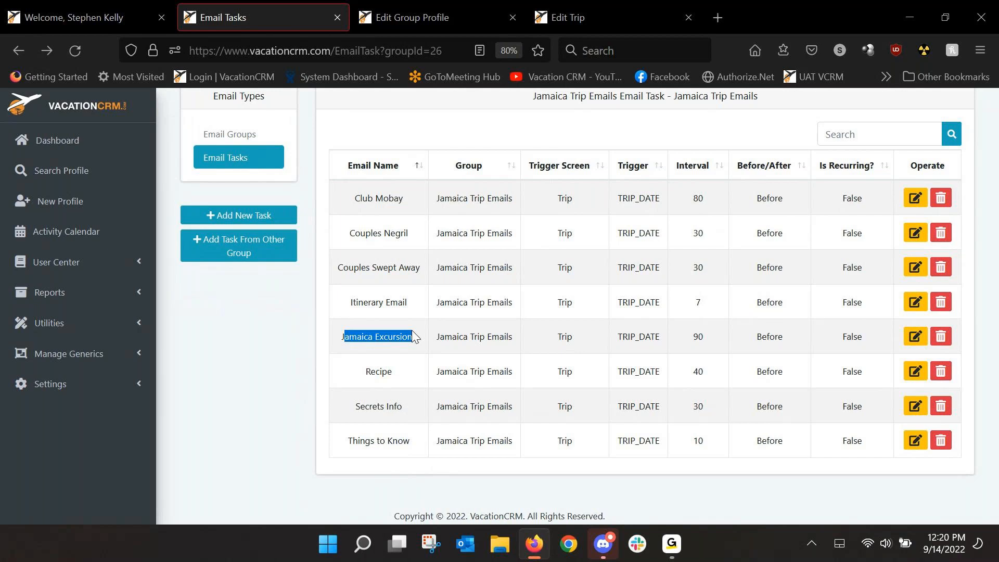
pyautogui.click(365, 375)
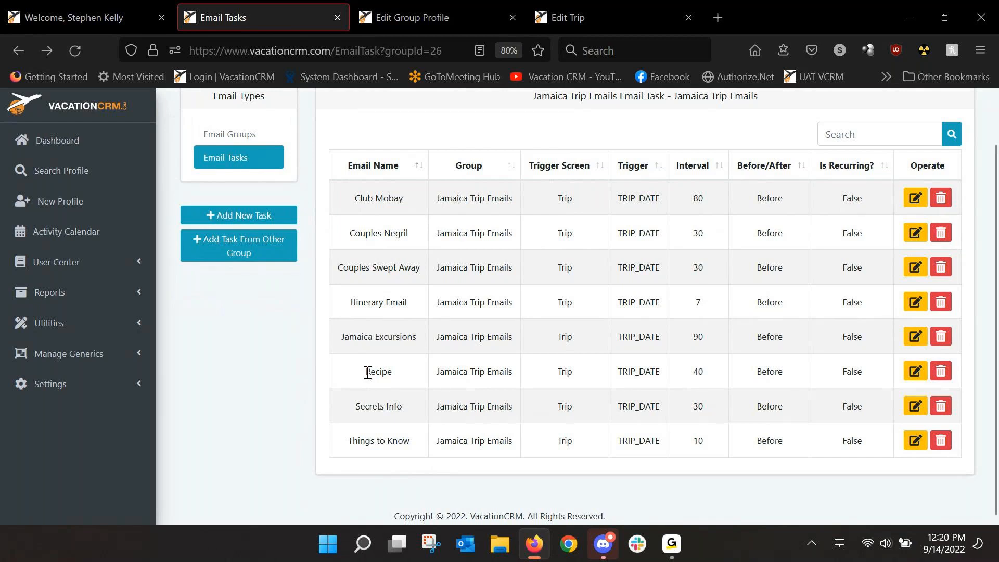
pyautogui.click(913, 373)
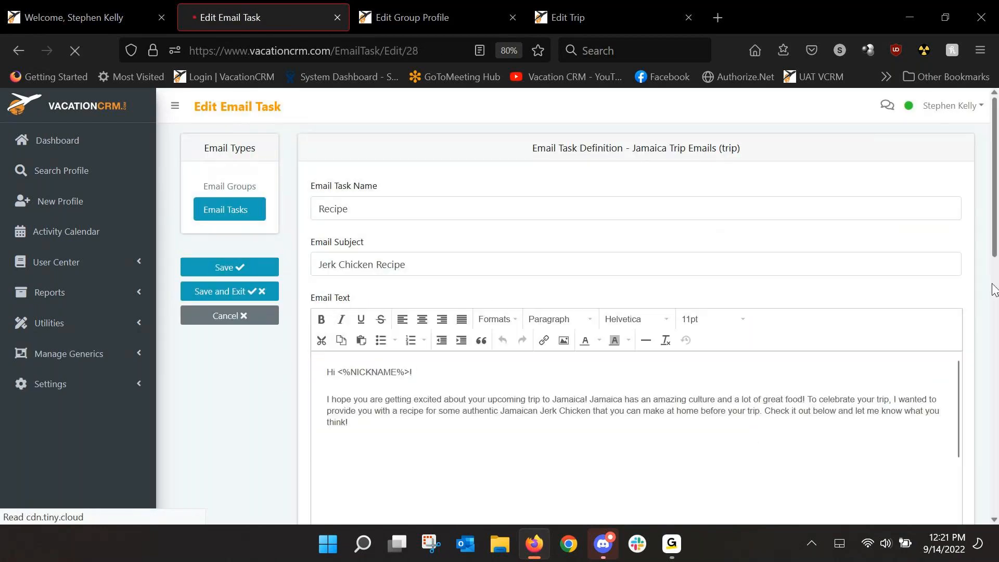
pyautogui.scroll(-2, 994, 289)
pyautogui.scroll(-1, 988, 288)
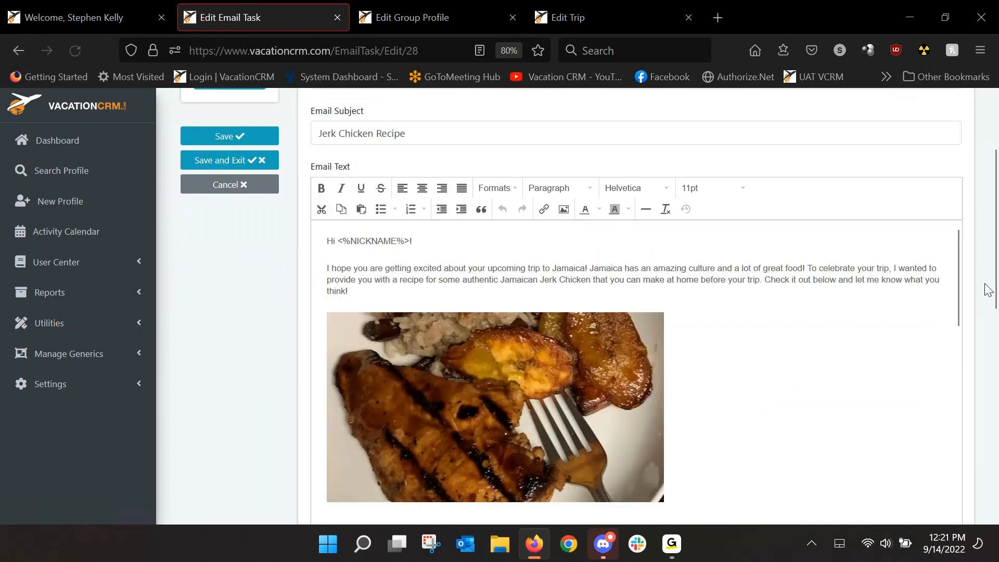
pyautogui.scroll(-1, 970, 275)
pyautogui.moveTo(956, 202); pyautogui.dragTo(307, 232)
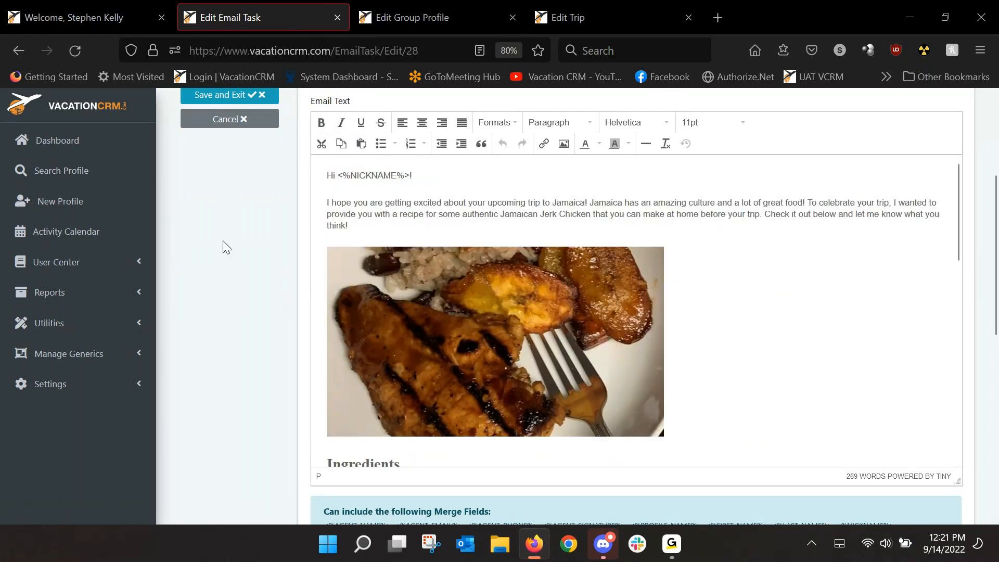
pyautogui.click(18, 51)
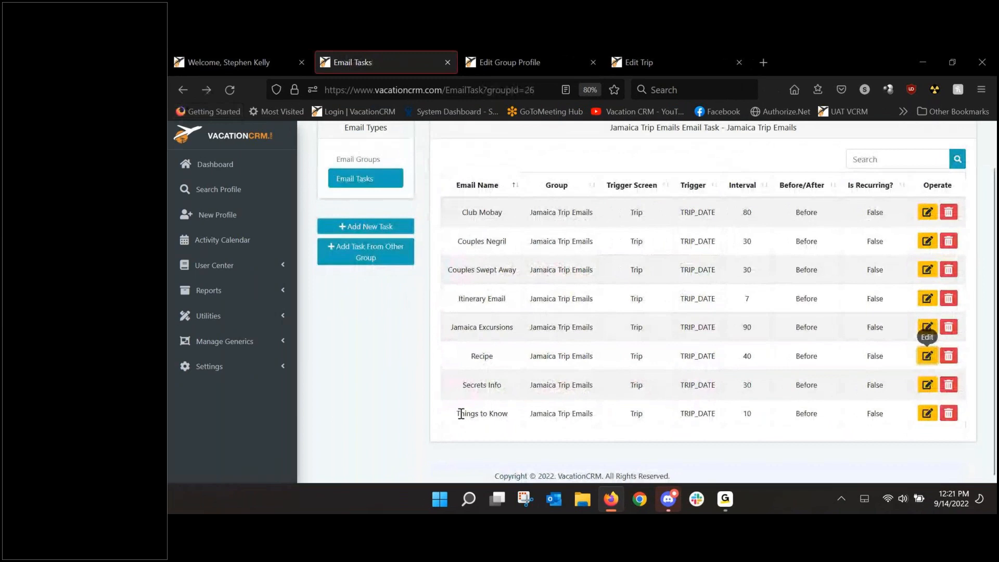
# Step: Open the Things to Know email task, read its email text, and return to the task list
pyautogui.moveTo(461, 413); pyautogui.dragTo(508, 414)
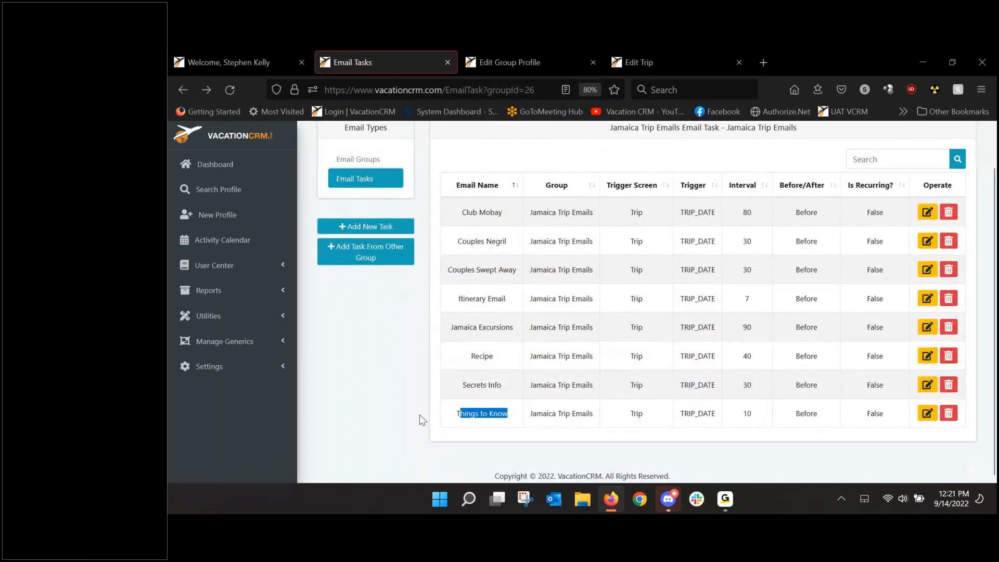
pyautogui.click(926, 414)
pyautogui.scroll(-3, 381, 367)
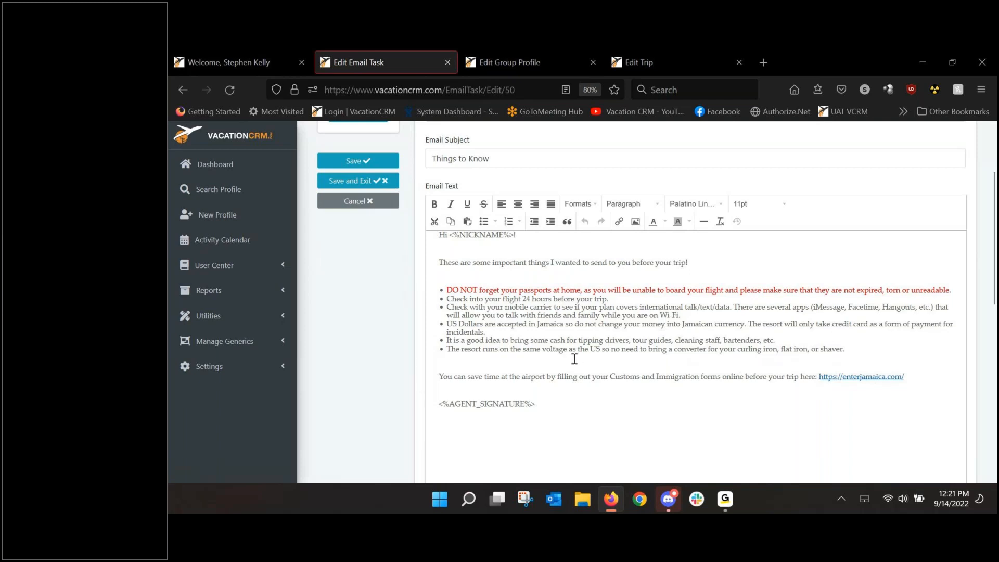
pyautogui.scroll(-2, 575, 359)
pyautogui.click(183, 89)
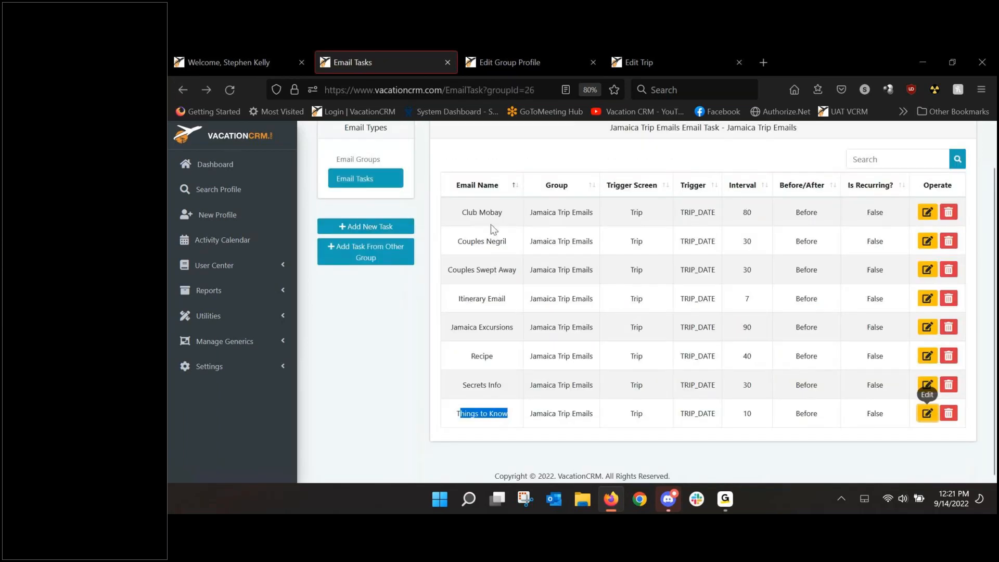
# Step: Start applying an email group to the trip open in the Edit Trip tab and choose the Jamaica Trip Emails group
pyautogui.click(640, 62)
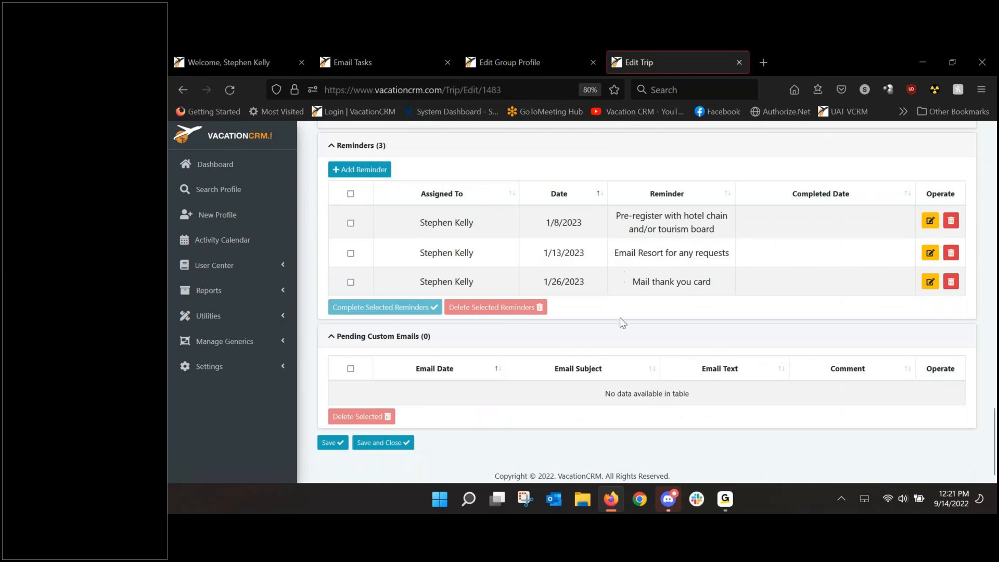
pyautogui.moveTo(993, 436); pyautogui.dragTo(986, 272)
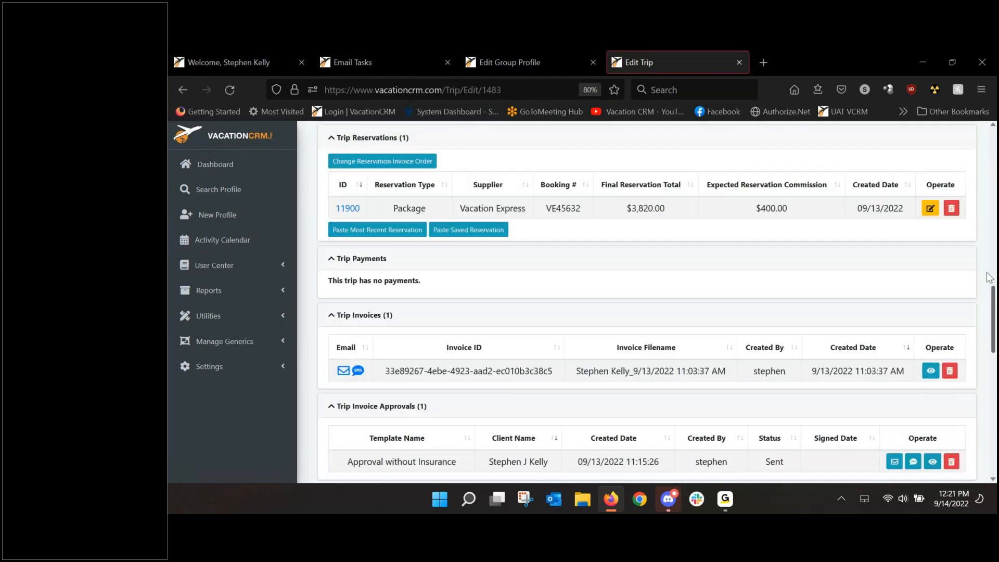
pyautogui.scroll(15, 989, 277)
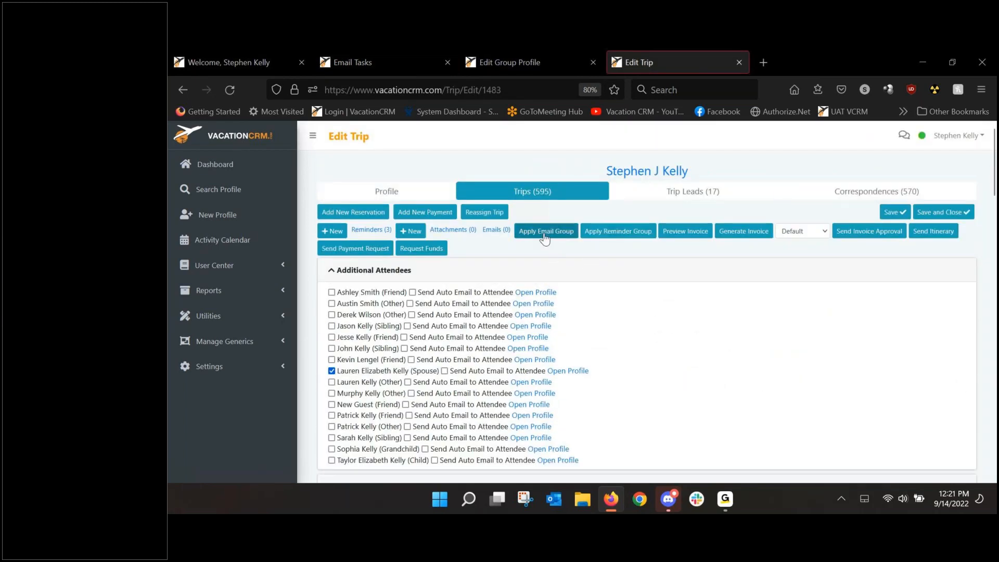
pyautogui.click(544, 235)
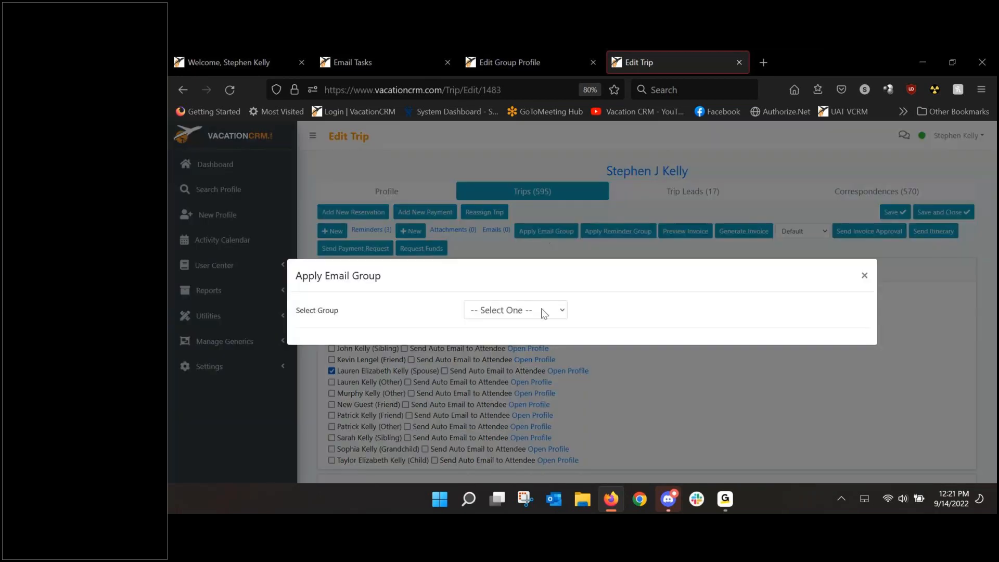
pyautogui.click(540, 310)
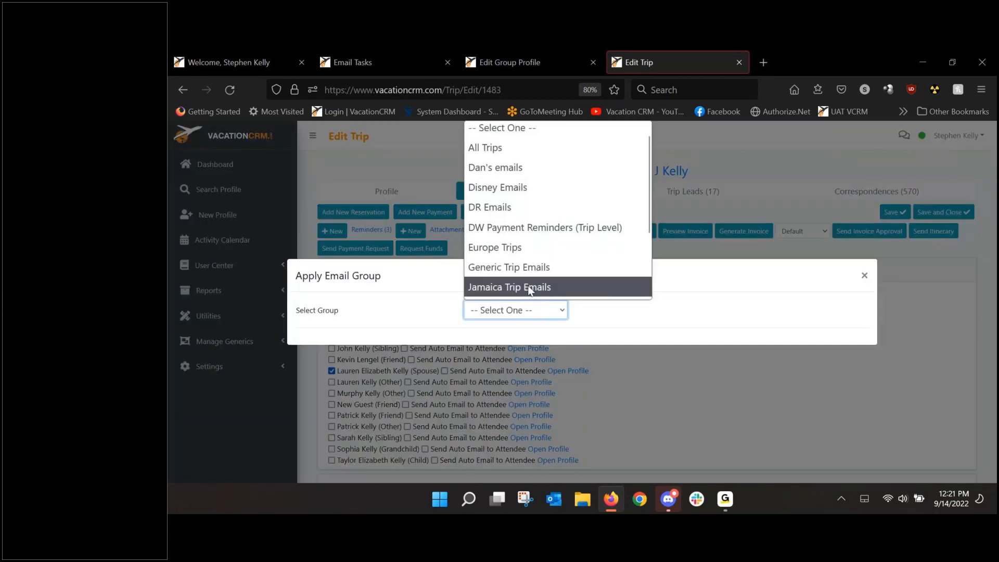
pyautogui.click(529, 288)
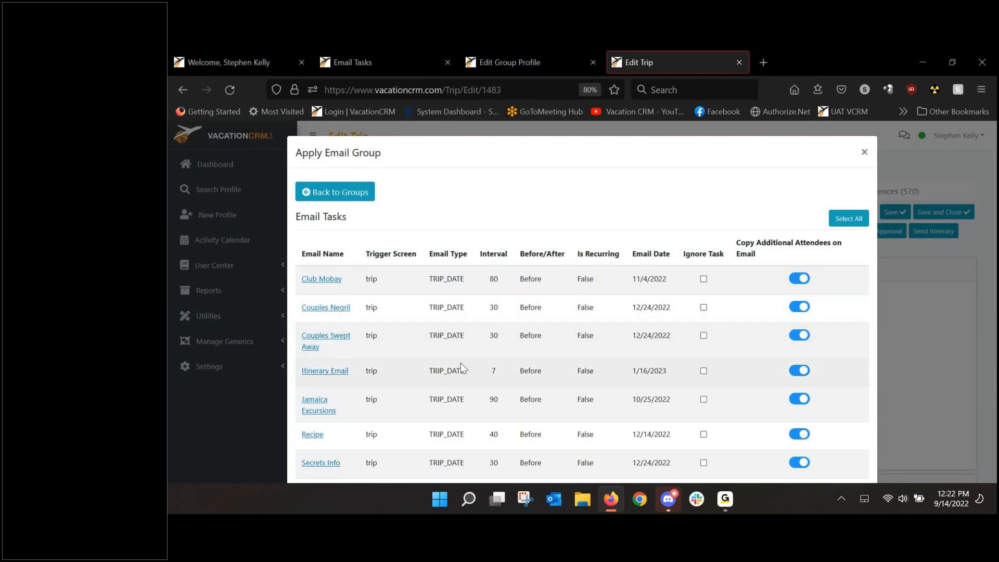
# Step: Ignore the Couples Negril, Couples Swept Away, Itinerary Email, and Jamaica Excursions tasks, and apply the remaining email tasks to the trip
pyautogui.scroll(-3, 475, 383)
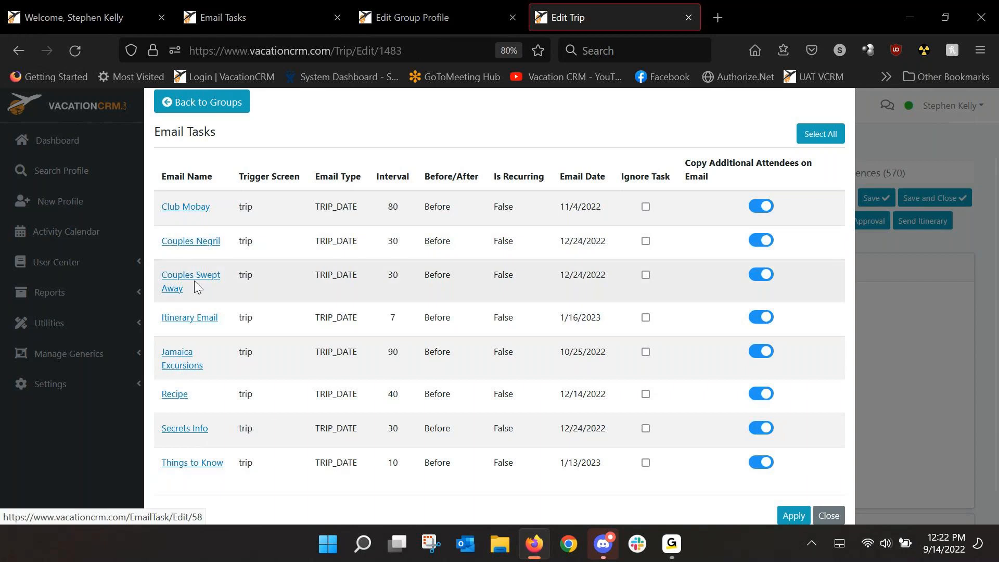
pyautogui.click(646, 241)
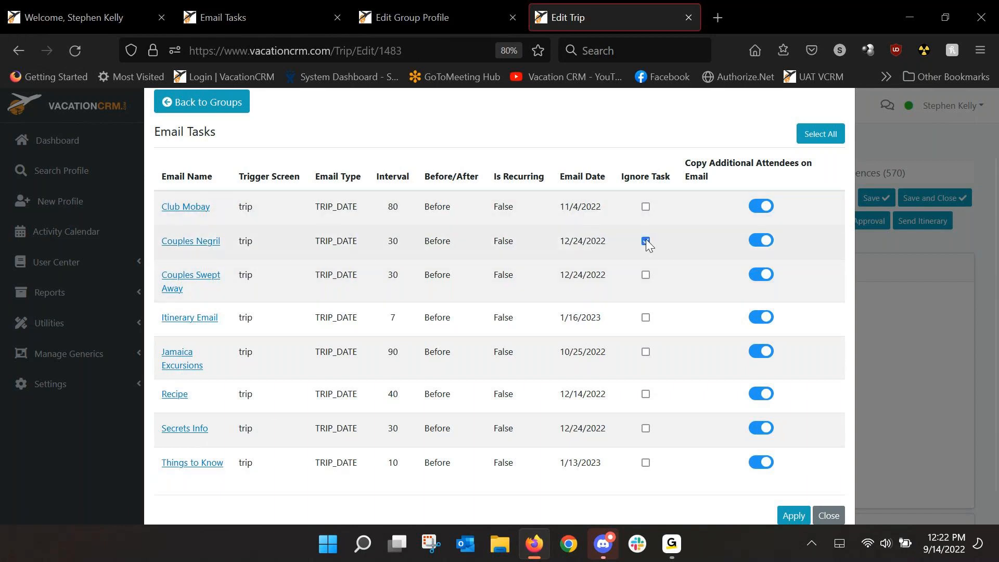
pyautogui.click(646, 276)
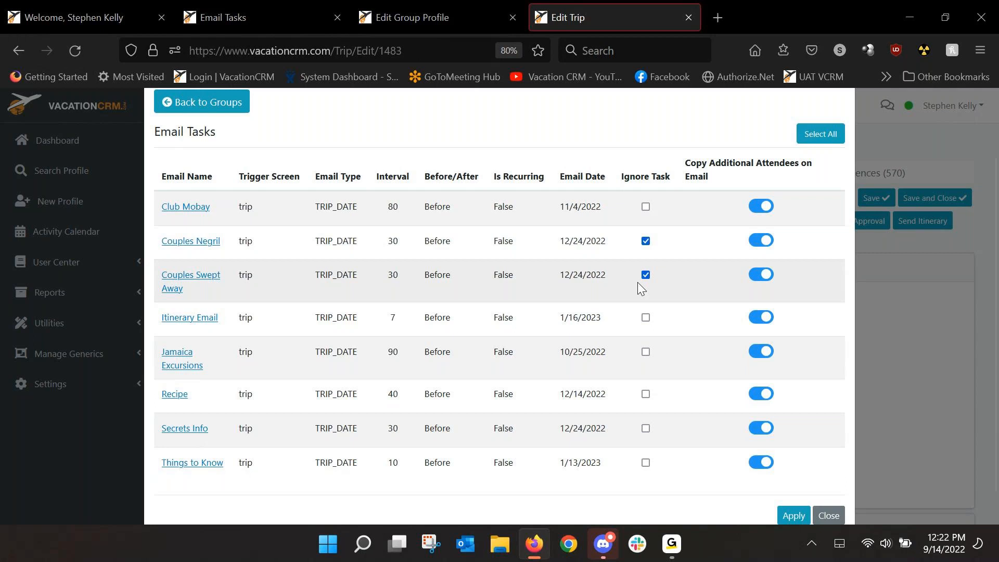
pyautogui.click(769, 210)
pyautogui.click(764, 207)
pyautogui.click(645, 318)
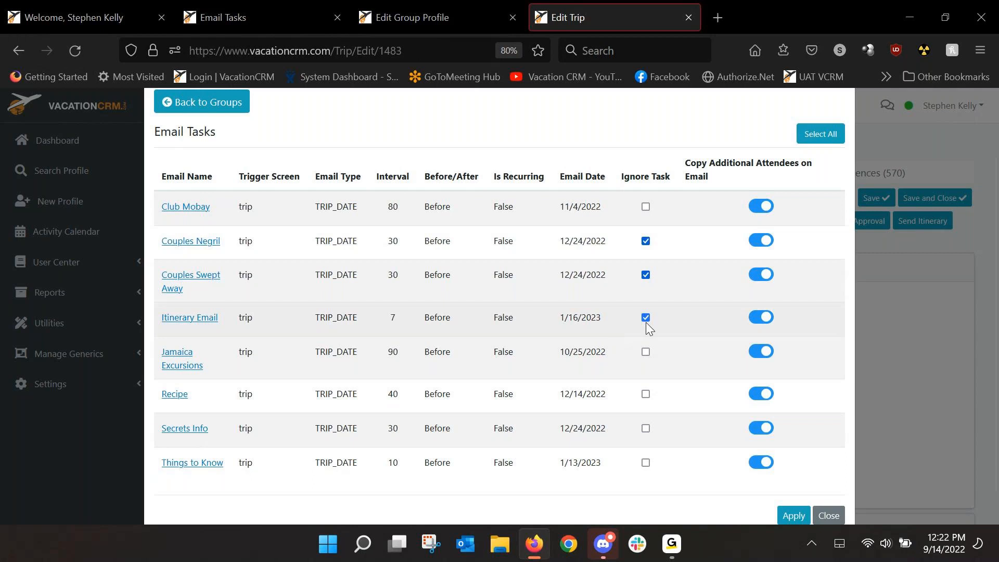
pyautogui.click(646, 353)
pyautogui.scroll(-1, 692, 366)
pyautogui.click(791, 489)
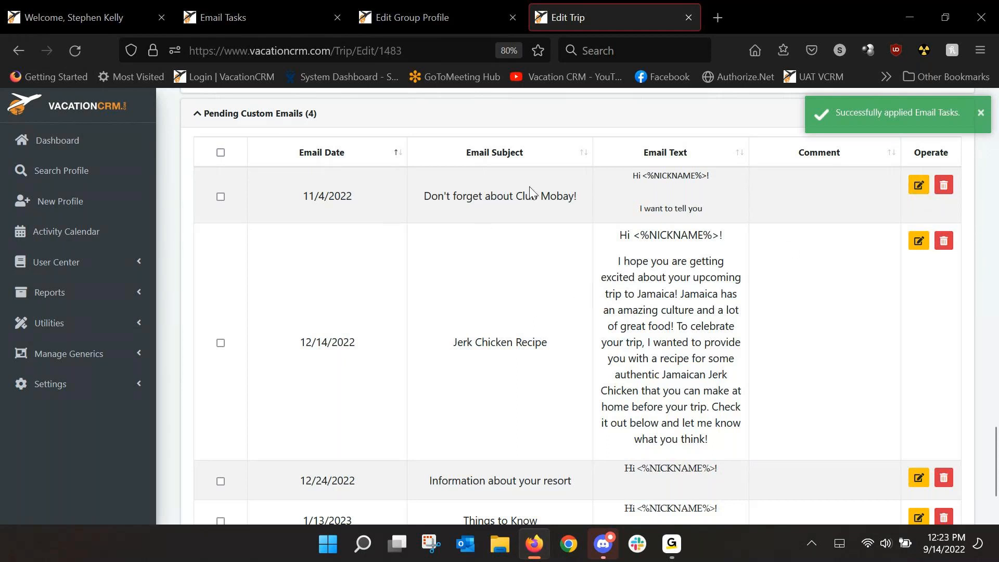
# Step: Set the email date of the trip's pending Club Mobay email to 11/02/2022 and save it
pyautogui.click(917, 186)
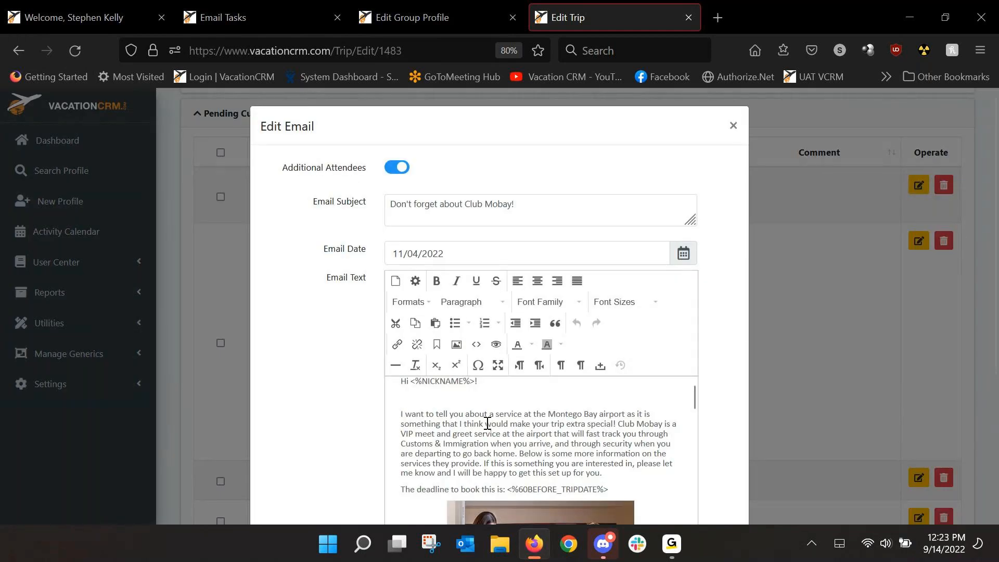
pyautogui.click(683, 253)
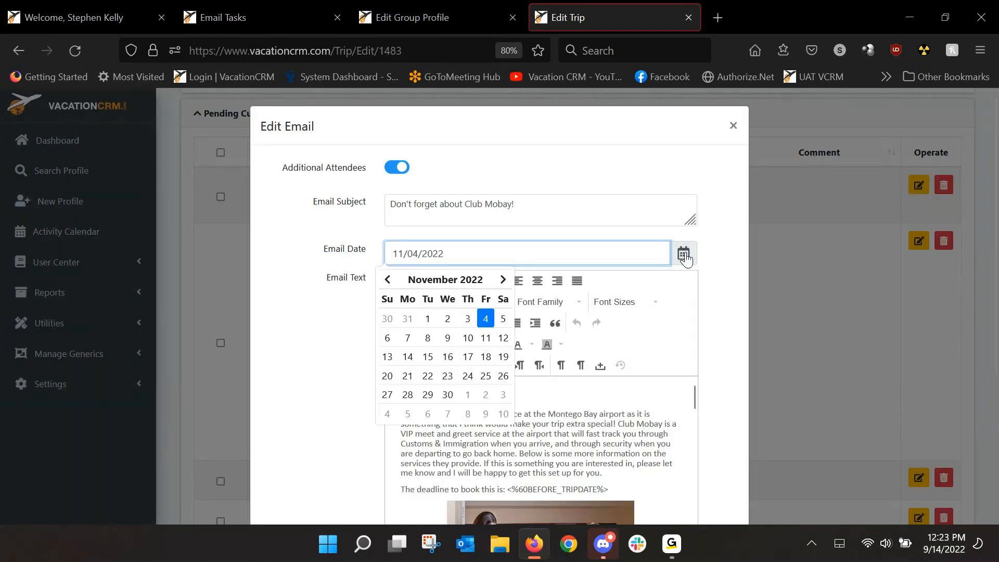
pyautogui.click(448, 319)
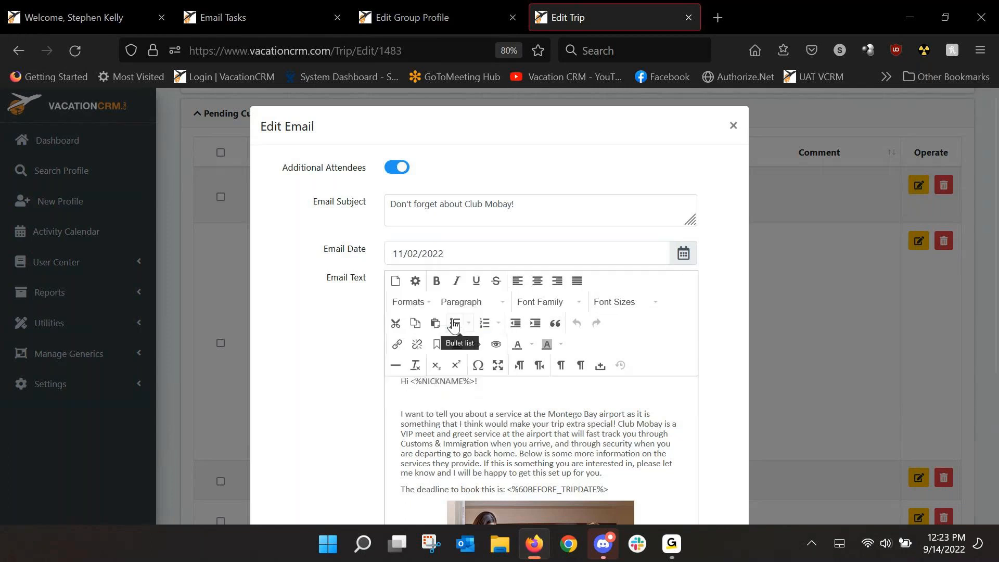
pyautogui.scroll(-2, 343, 312)
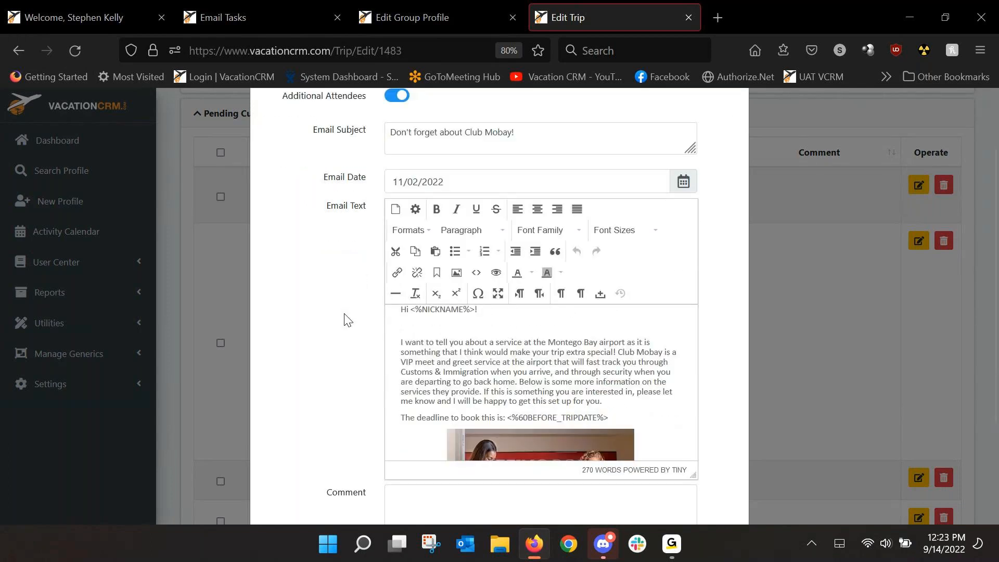
pyautogui.scroll(-3, 345, 319)
pyautogui.click(672, 488)
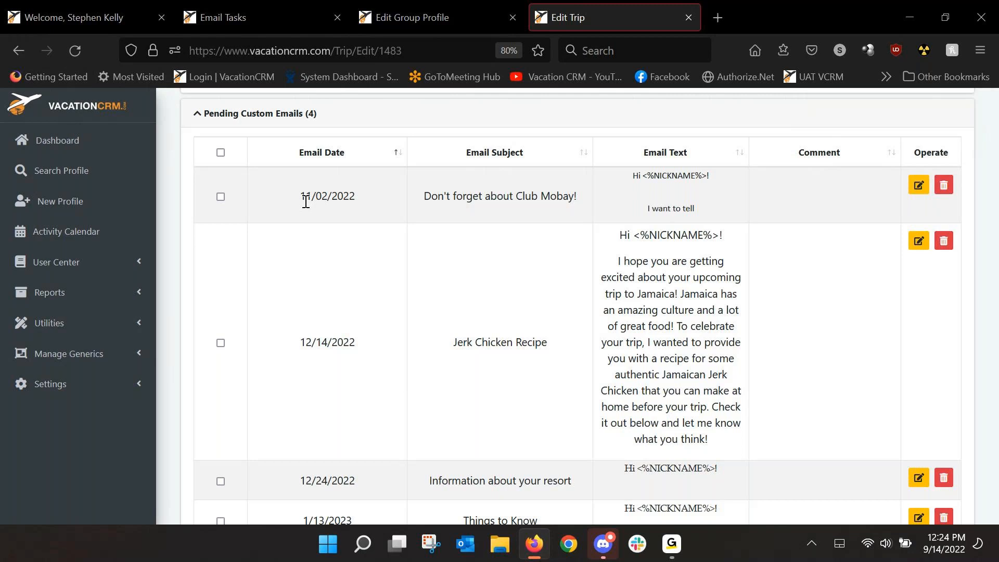
pyautogui.click(672, 544)
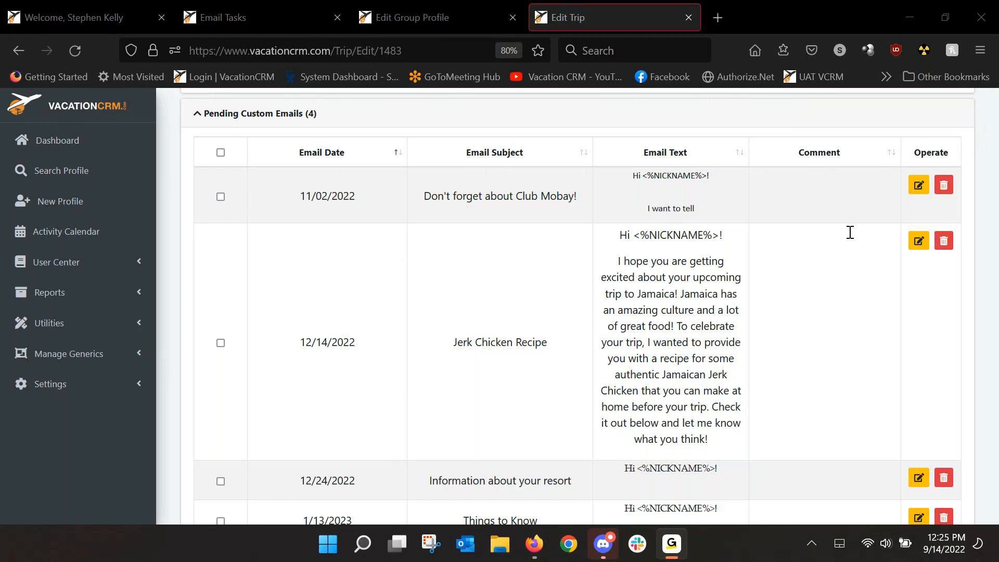
pyautogui.click(984, 168)
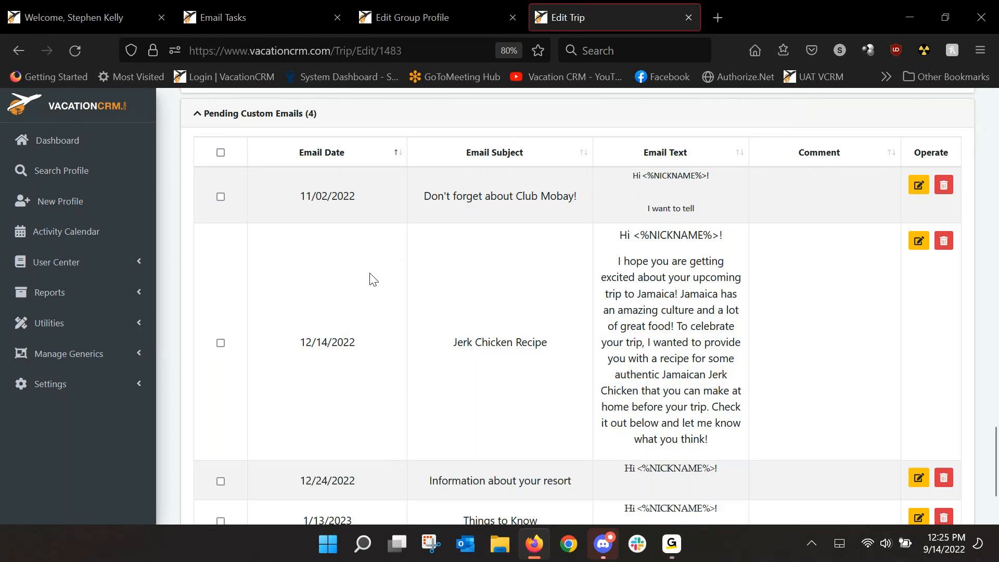
pyautogui.moveTo(291, 207); pyautogui.dragTo(375, 202)
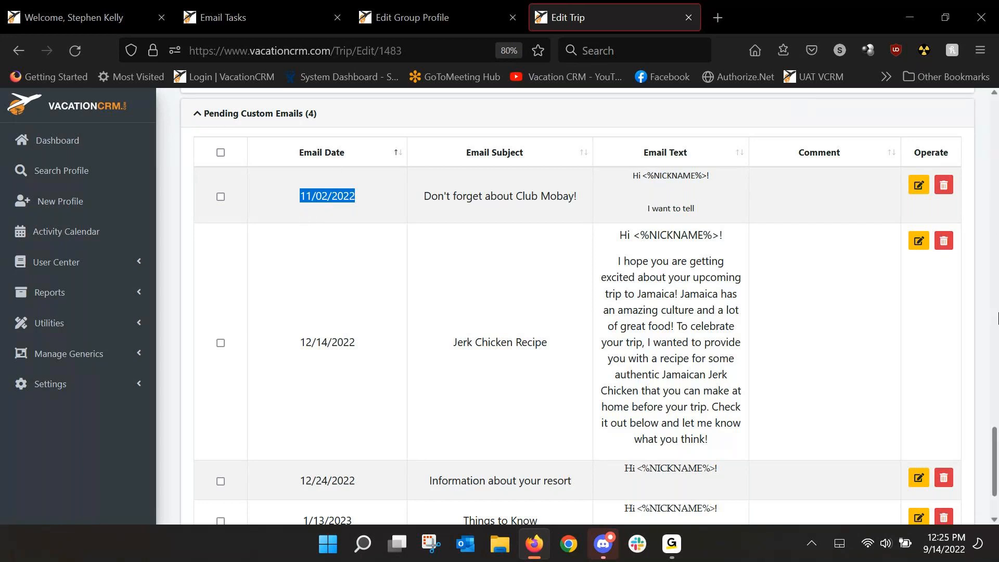
# Step: Open the client's correspondences in a new browser tab and review the contents of the Jamaica recipe email dated 09/07/2022
pyautogui.moveTo(996, 457); pyautogui.dragTo(939, 122)
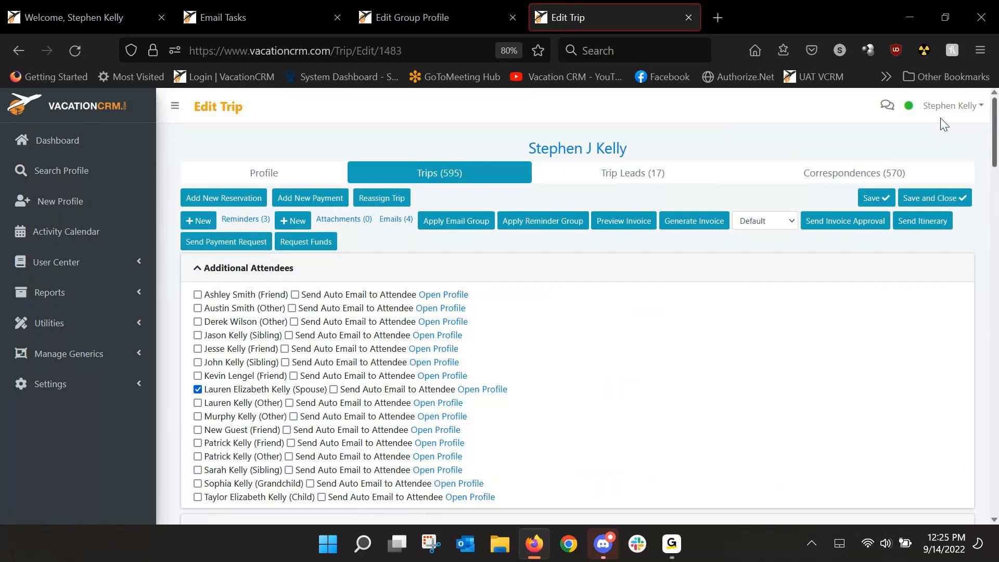
pyautogui.middleClick(830, 179)
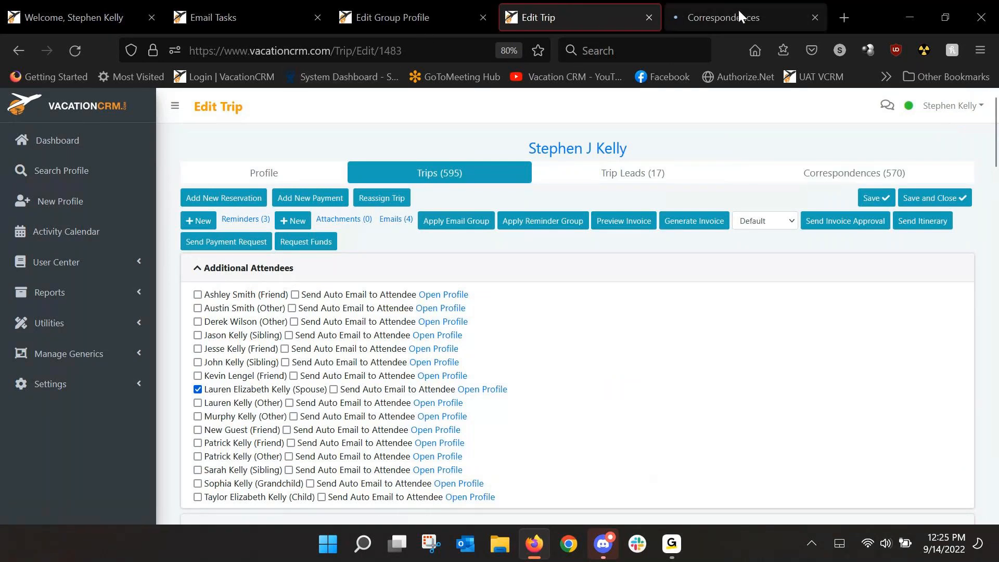
pyautogui.click(738, 11)
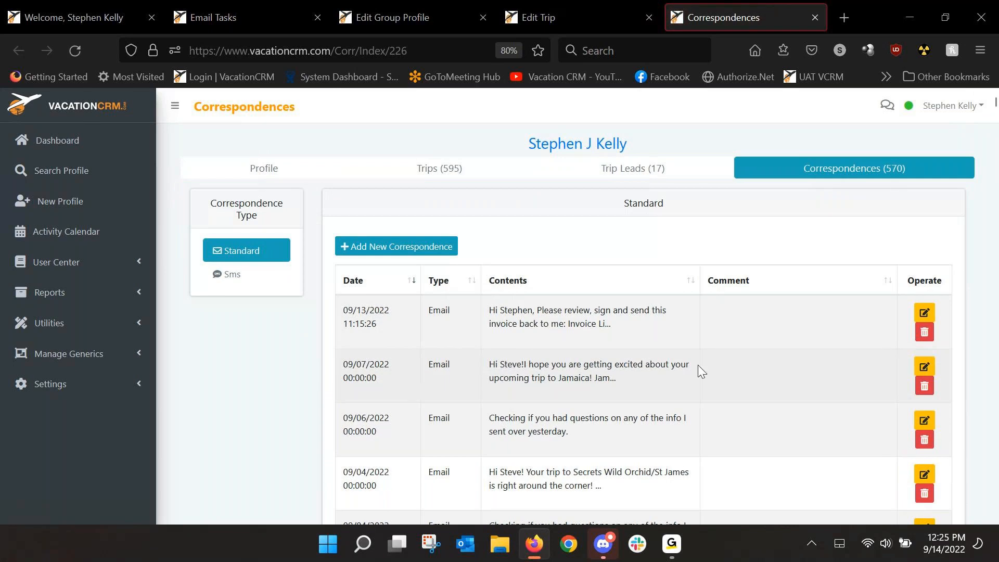
pyautogui.click(924, 367)
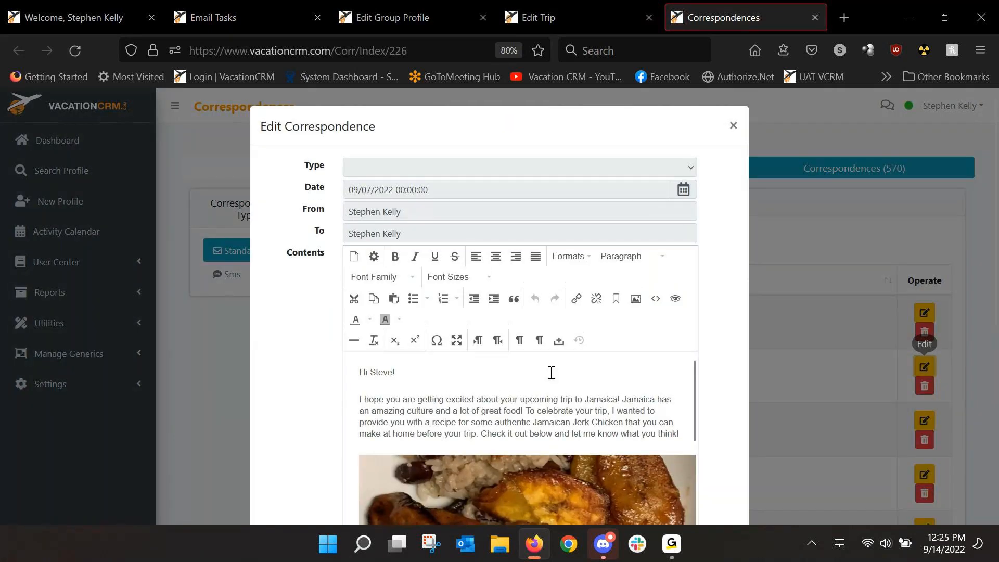
pyautogui.scroll(-3, 785, 314)
pyautogui.scroll(-5, 634, 270)
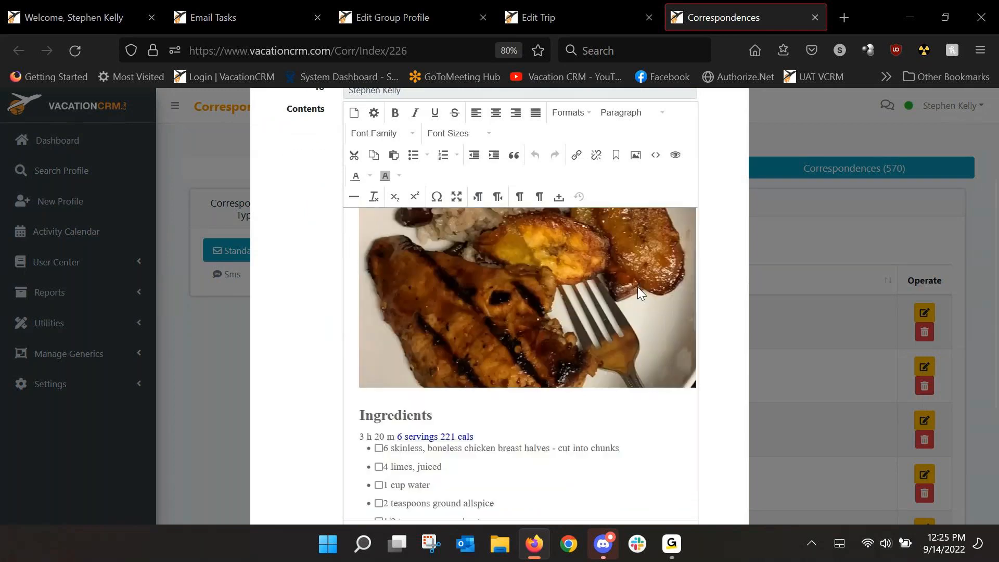
# Step: Read through the recipe's ingredient list and the header fields of the open Jamaica email, and close the correspondence
pyautogui.scroll(-10, 630, 304)
pyautogui.scroll(5, 662, 329)
pyautogui.scroll(3, 713, 306)
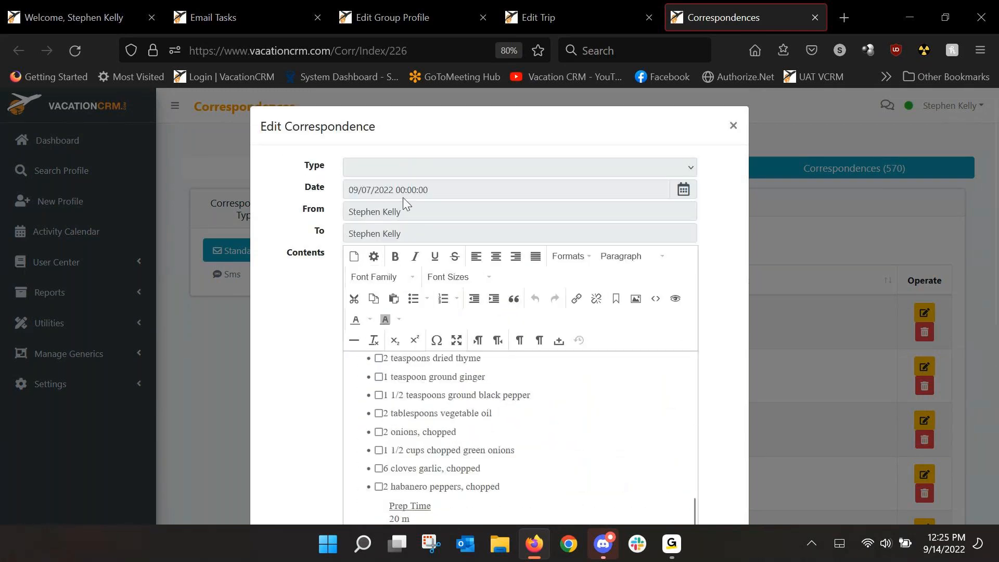
pyautogui.scroll(-3, 688, 446)
pyautogui.click(733, 126)
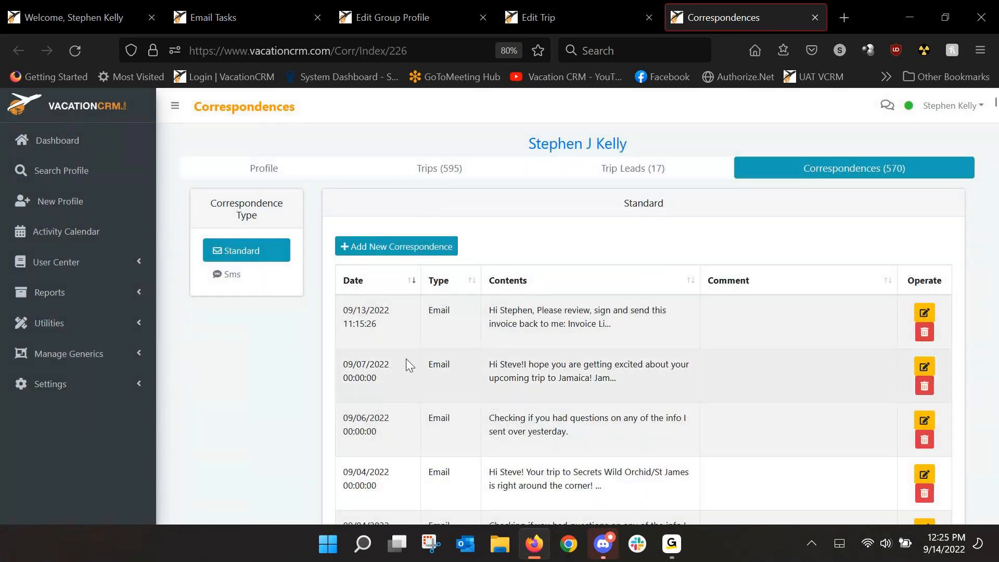
# Step: Return to the Edit Trip tab and check the Club Mobay email's date among the pending custom emails
pyautogui.click(563, 18)
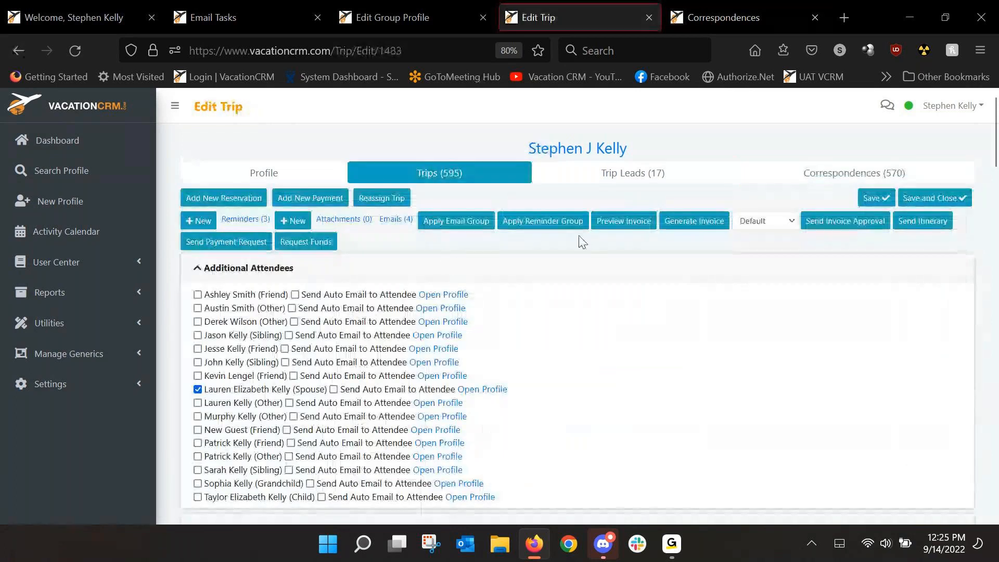
pyautogui.scroll(-8, 699, 358)
pyautogui.moveTo(997, 199); pyautogui.dragTo(997, 431)
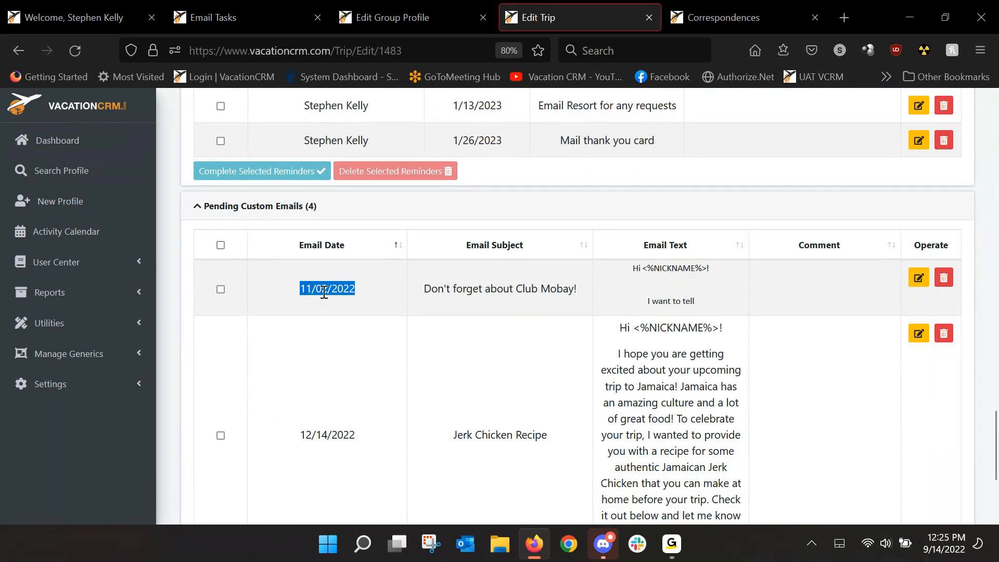
pyautogui.moveTo(997, 424); pyautogui.dragTo(983, 143)
pyautogui.scroll(2, 728, 232)
pyautogui.scroll(1, 573, 219)
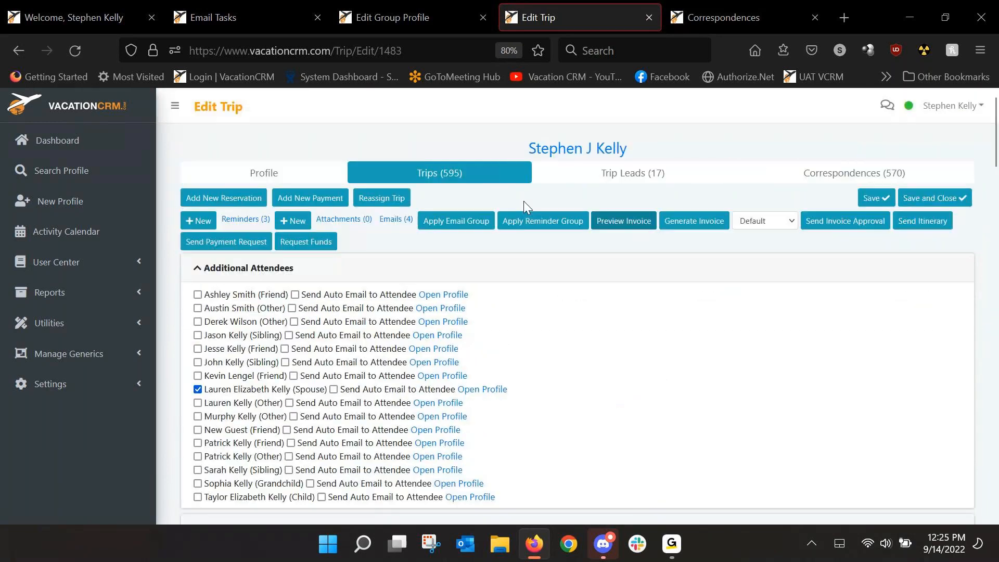
# Step: Examine the email tasks and dates of the Jamaica Trip Emails group for this trip, and close the group without applying it
pyautogui.click(465, 224)
pyautogui.click(468, 315)
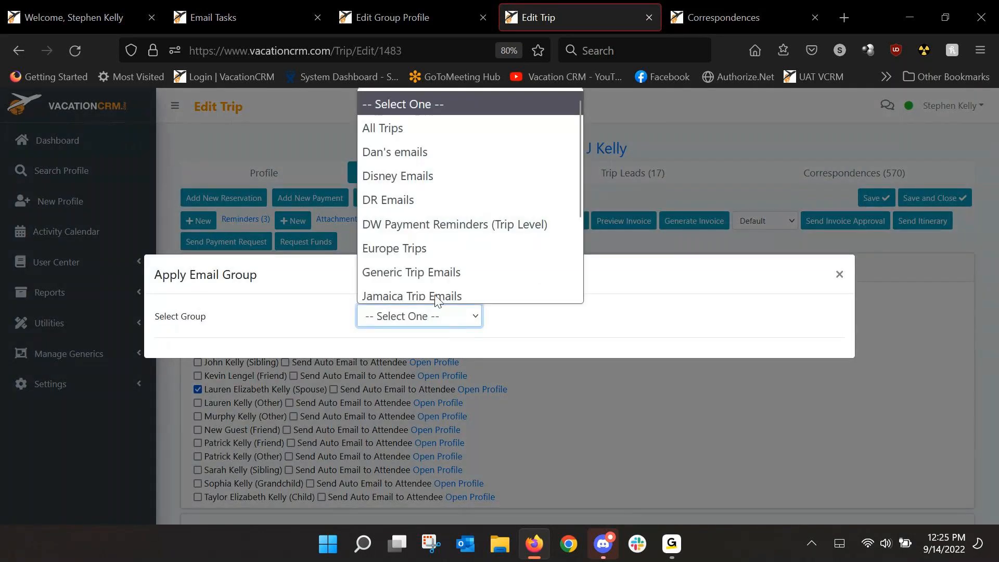
pyautogui.click(423, 286)
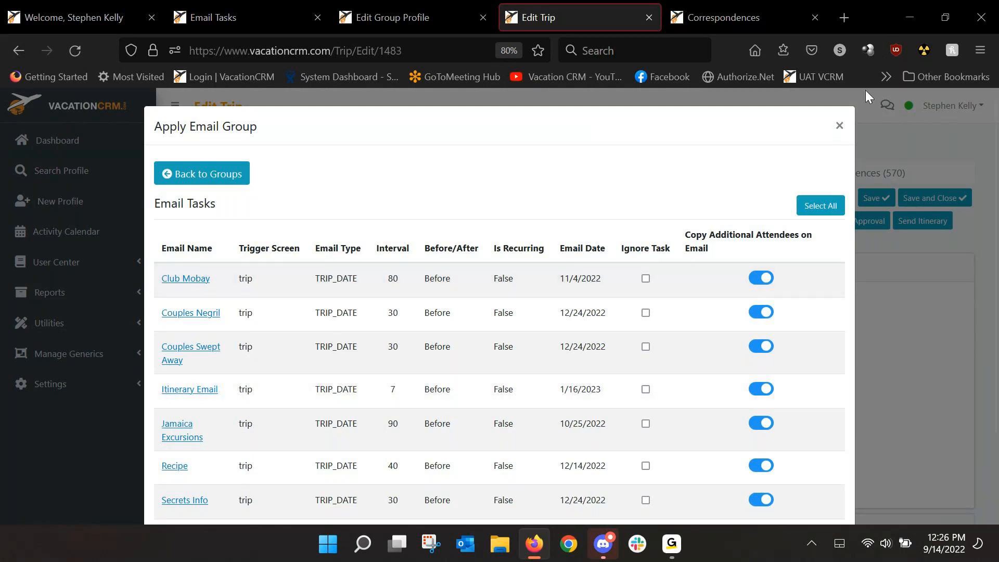
pyautogui.click(838, 126)
# Step: Compare the group's Club Mobay date with the email date in the trip's pending custom emails
pyautogui.moveTo(994, 122); pyautogui.dragTo(998, 438)
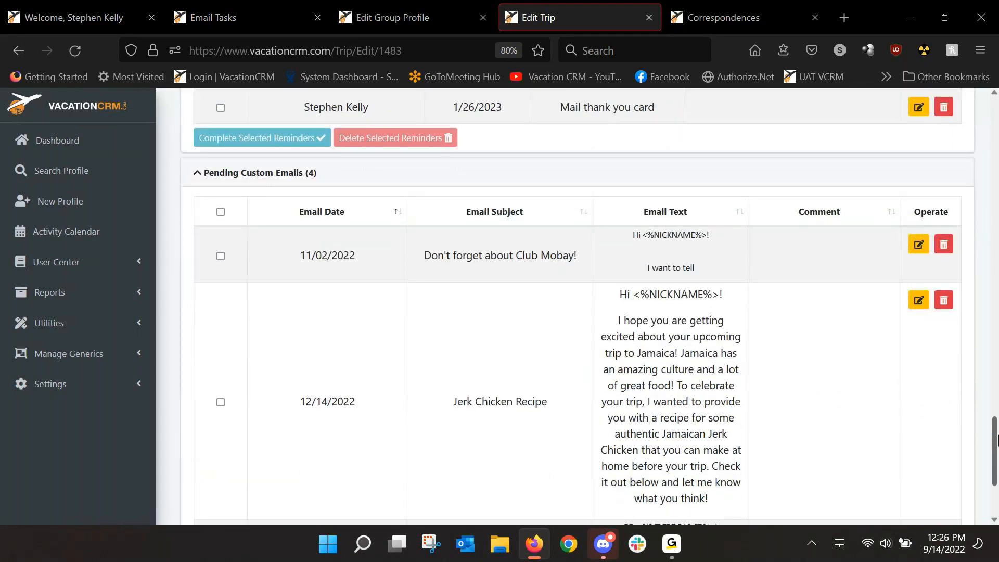
pyautogui.moveTo(292, 254); pyautogui.dragTo(374, 254)
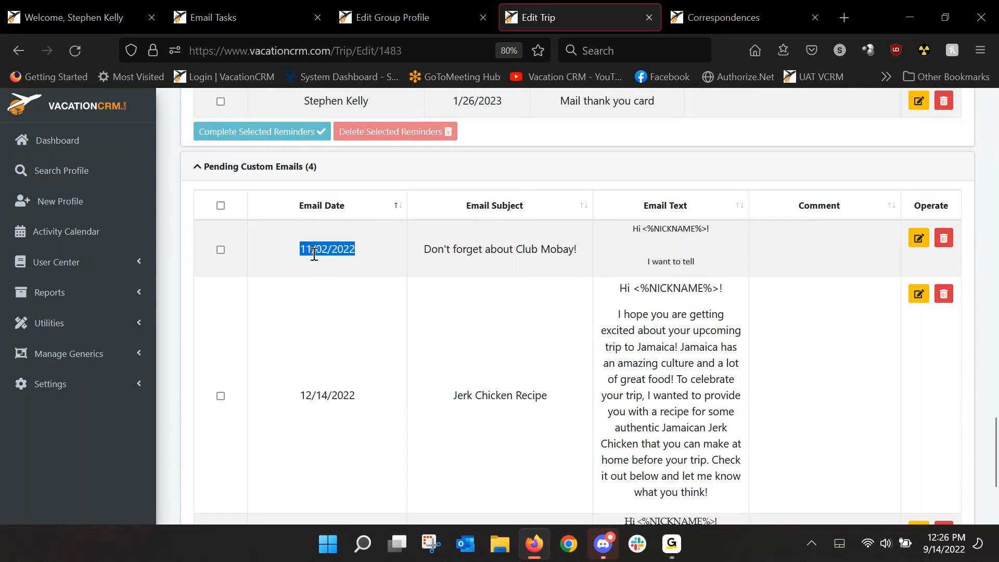
pyautogui.click(671, 548)
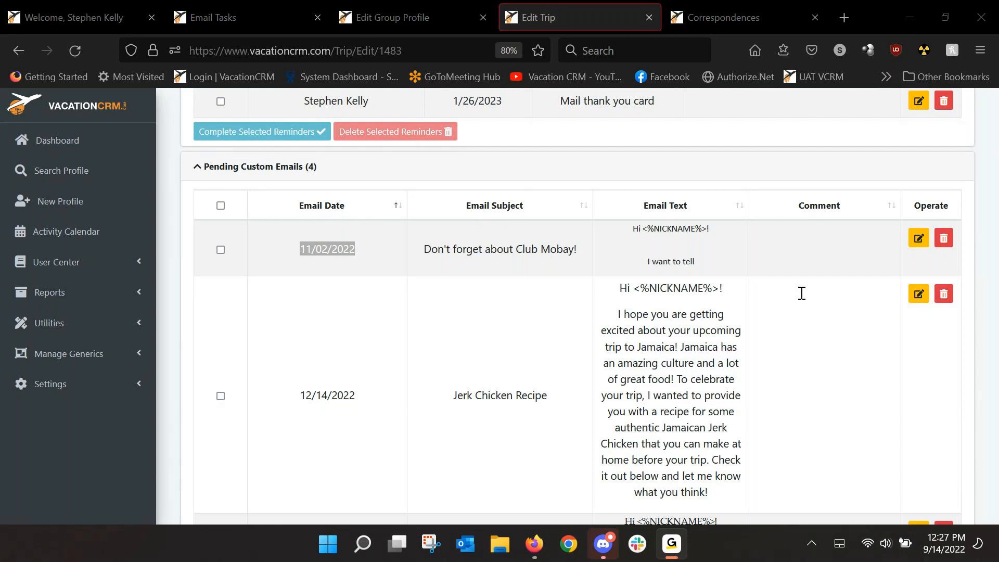
# Step: Open the auto email templates in a new browser tab and view the Monthly Payment Reminders configuration
pyautogui.click(76, 392)
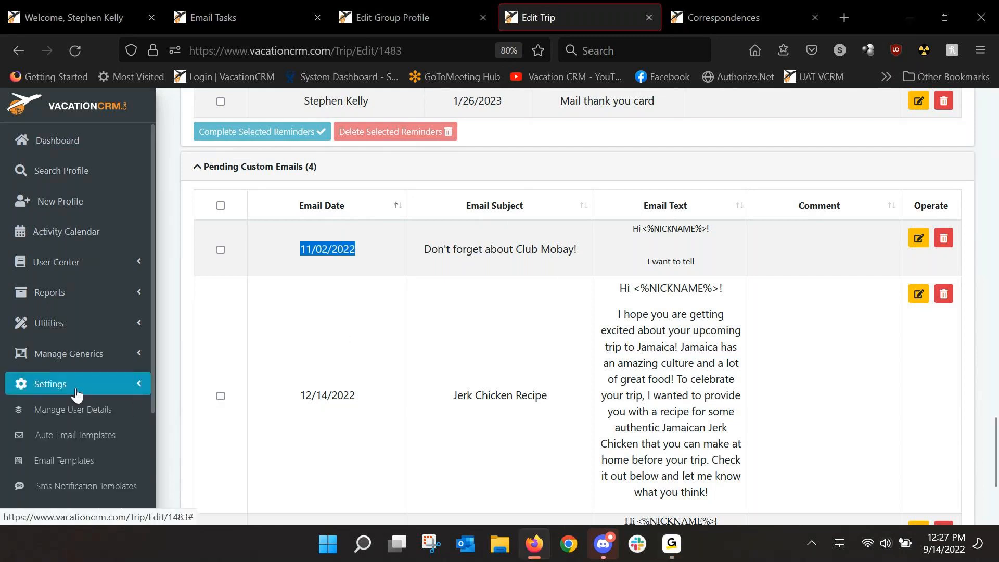
pyautogui.middleClick(76, 435)
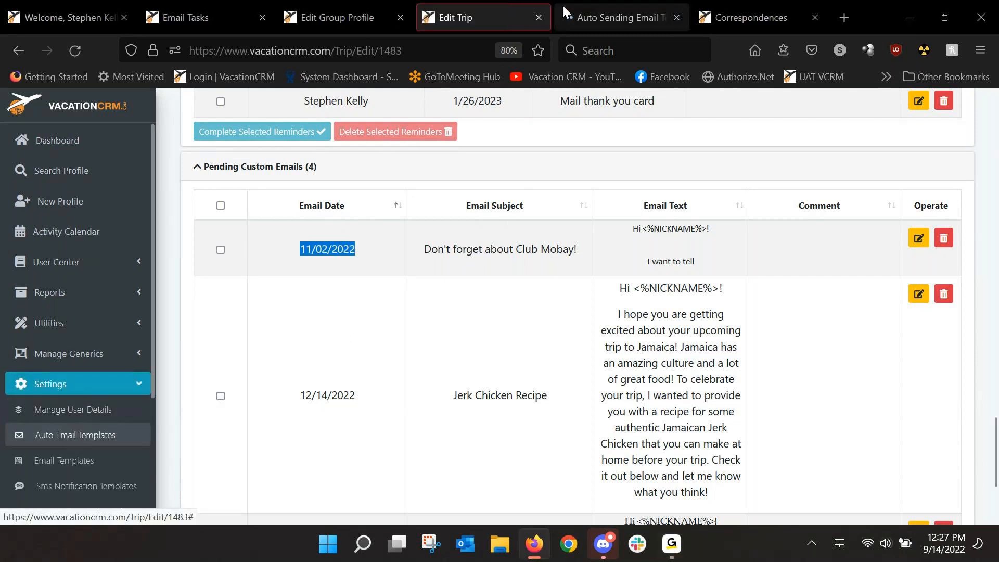
pyautogui.click(607, 20)
pyautogui.click(213, 326)
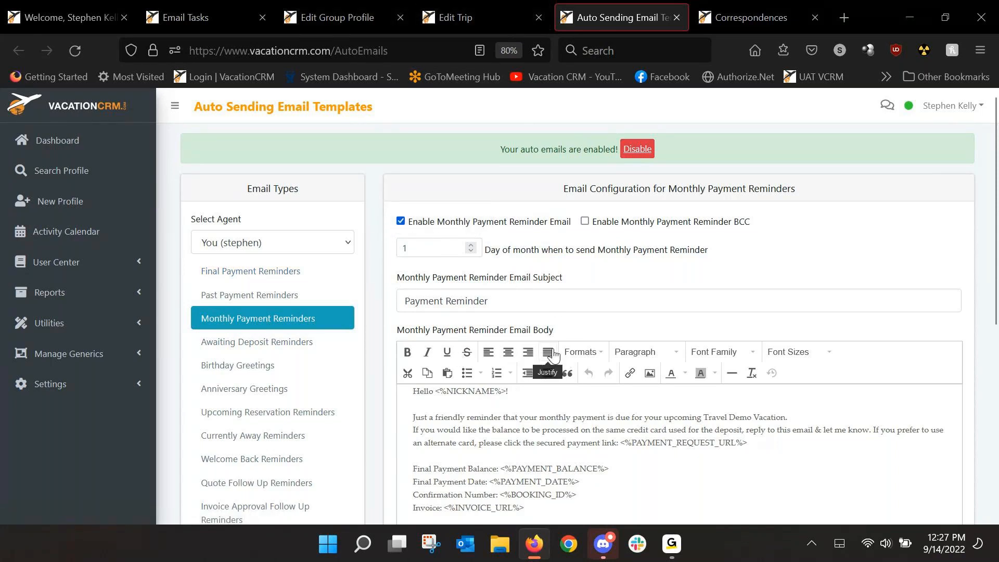
# Step: Return to the Edit Trip tab and locate the Monthly Payment Reminder option in the trip information
pyautogui.click(449, 24)
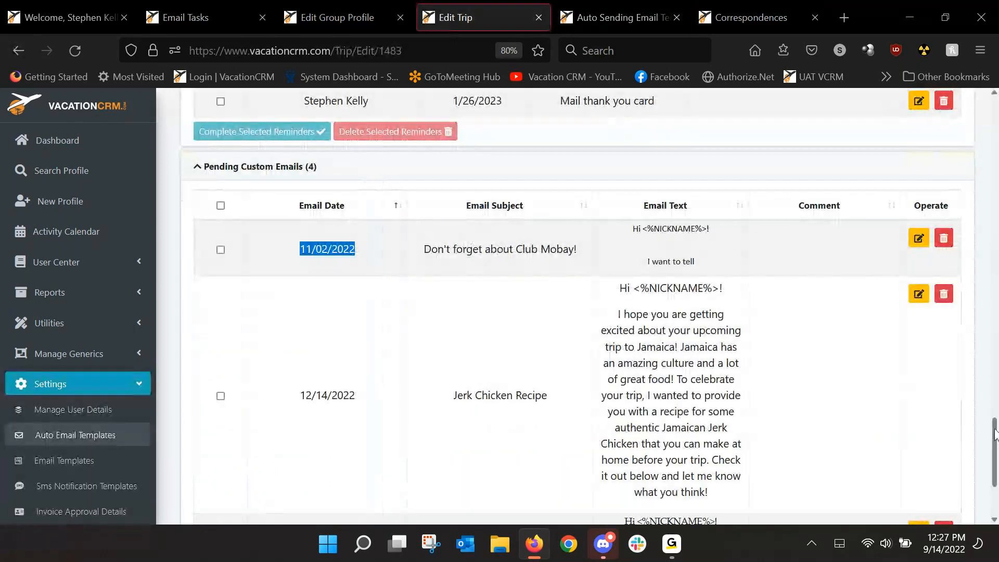
pyautogui.moveTo(994, 435); pyautogui.dragTo(995, 112)
pyautogui.scroll(-3, 609, 313)
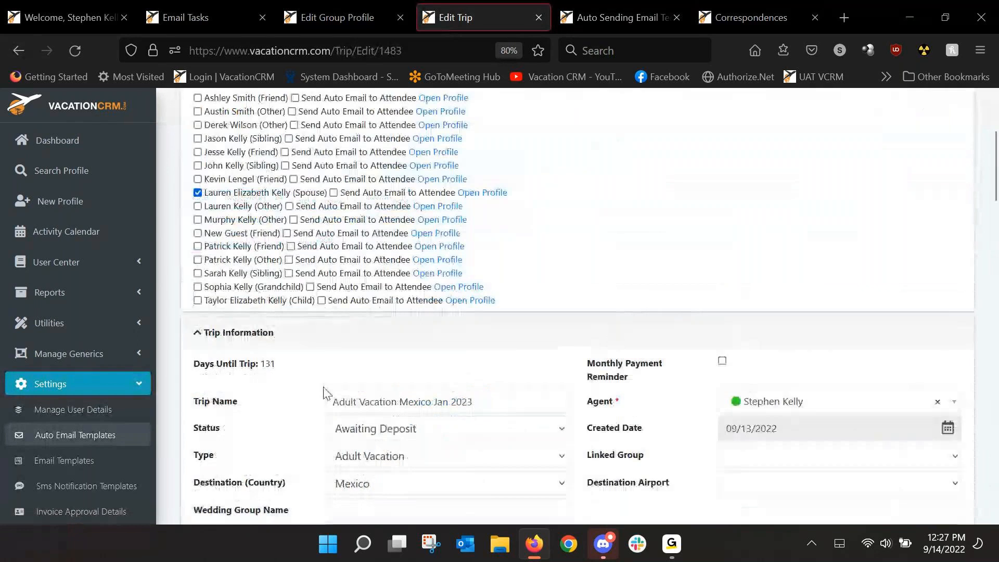
pyautogui.moveTo(597, 363); pyautogui.dragTo(674, 378)
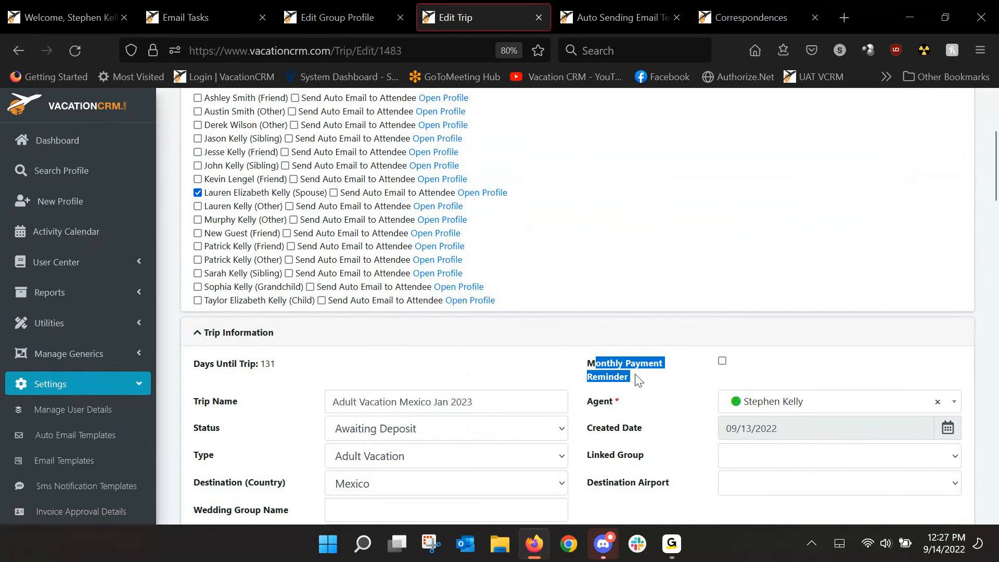
pyautogui.scroll(-2, 675, 367)
pyautogui.scroll(-1, 671, 364)
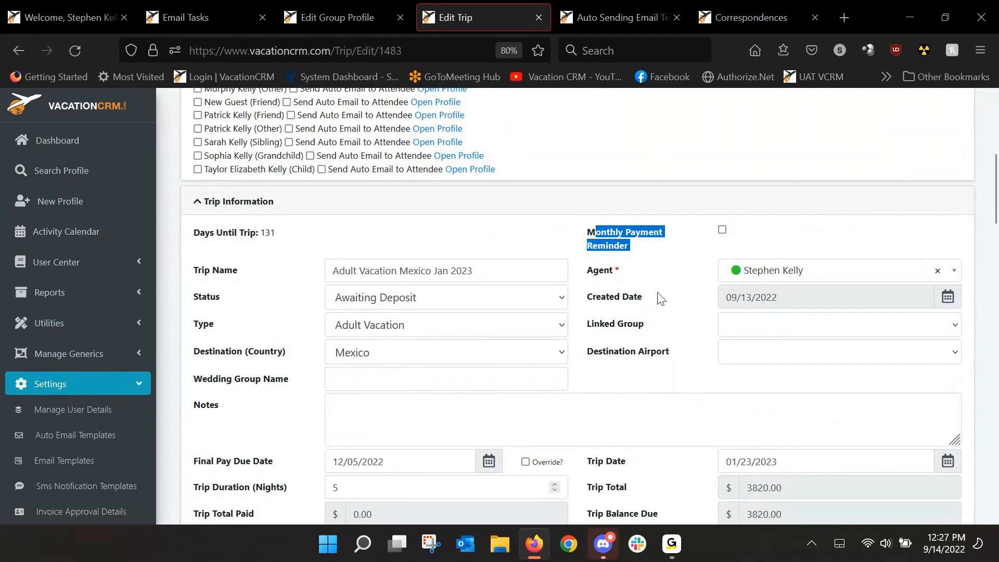
pyautogui.click(671, 544)
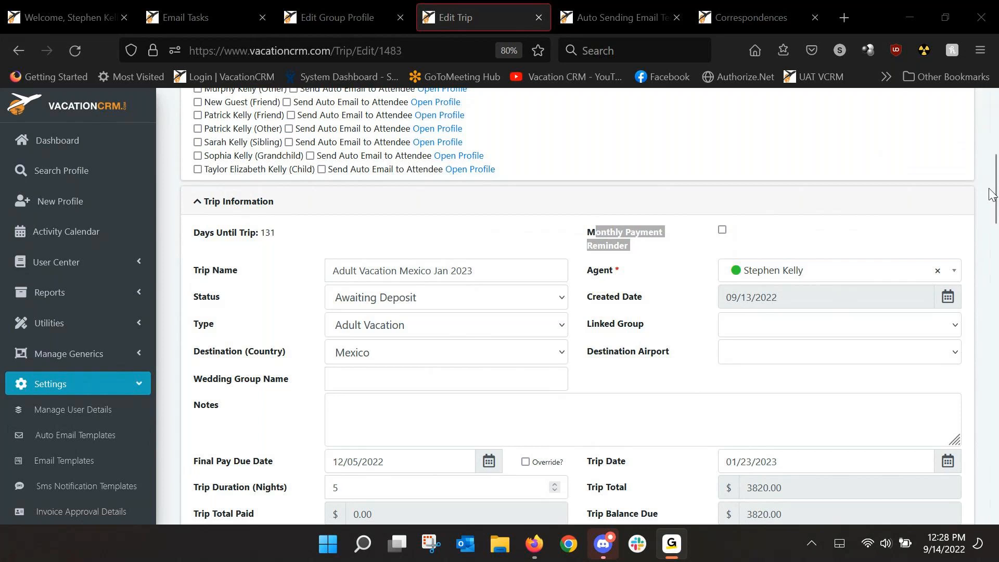
# Step: Open the Lead emails group from the email groups list and view its email tasks
pyautogui.click(968, 195)
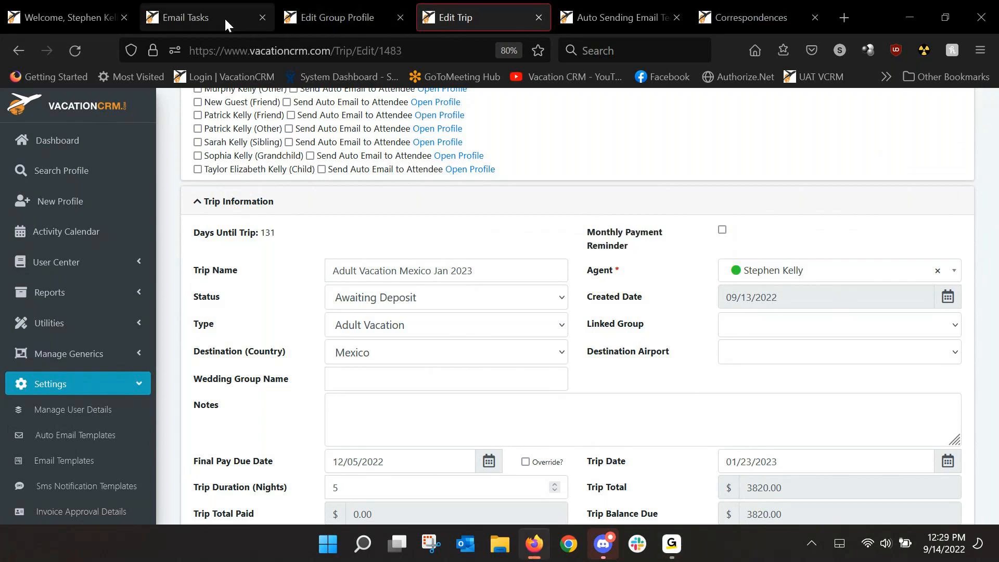
pyautogui.click(202, 17)
pyautogui.click(225, 135)
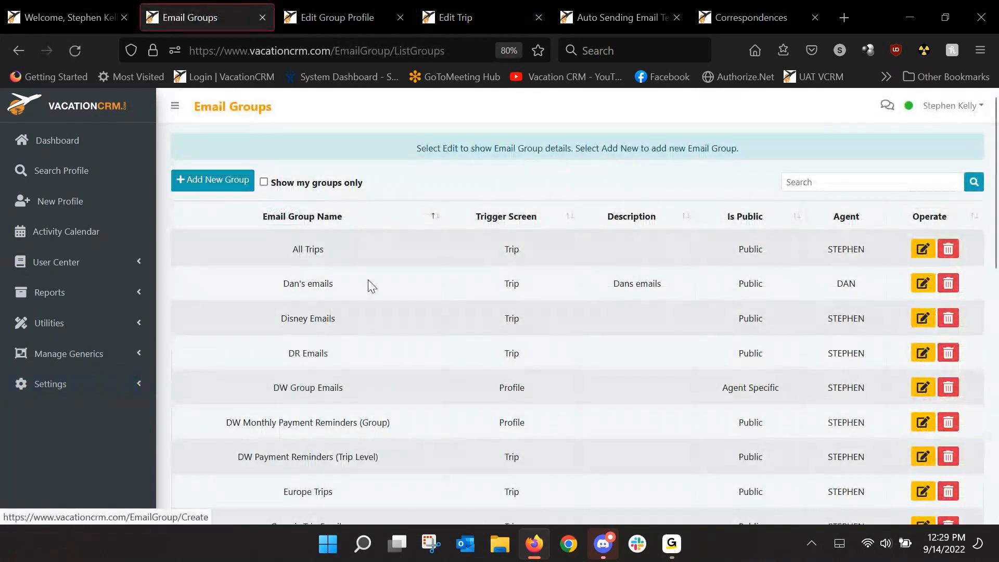
pyautogui.scroll(-5, 572, 343)
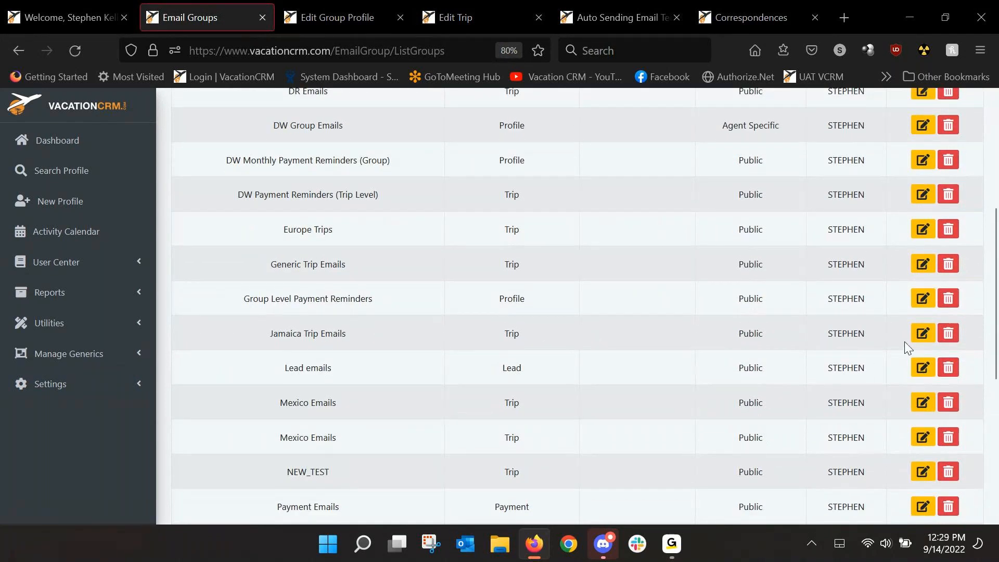
pyautogui.click(923, 367)
pyautogui.click(227, 214)
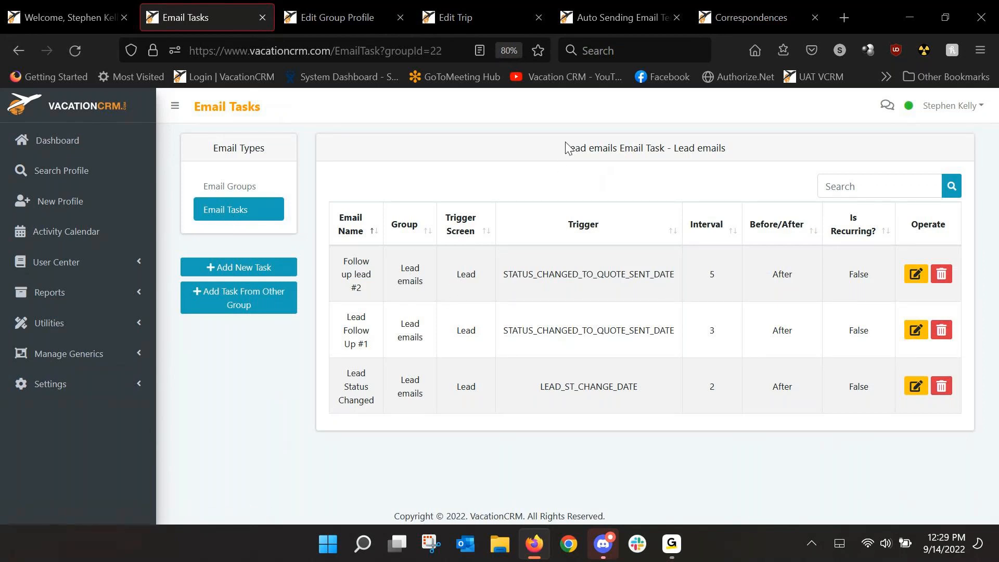
pyautogui.moveTo(563, 148); pyautogui.dragTo(668, 145)
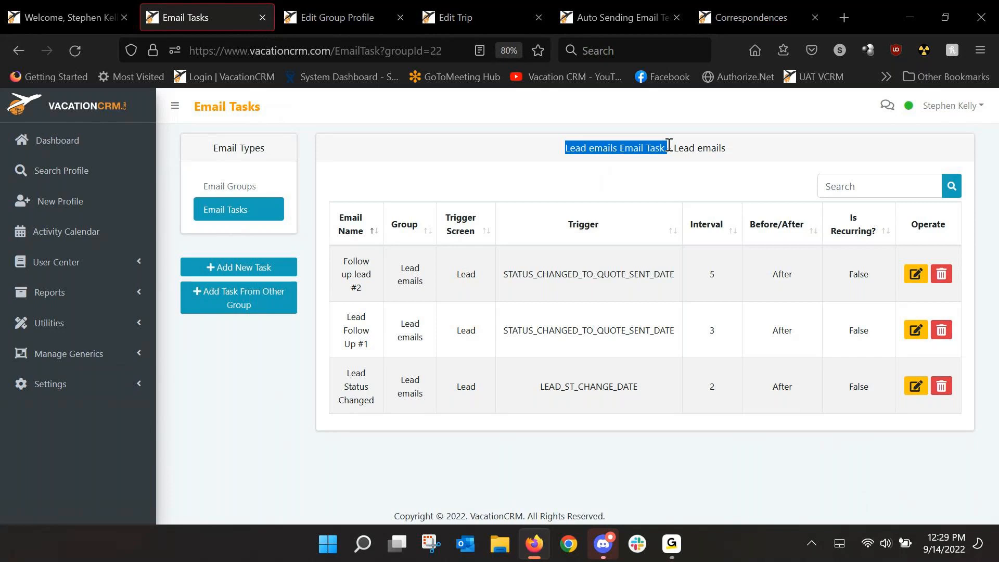
# Step: On the Edit Trip page, browse the email groups offered for the trip and leave without applying one
pyautogui.click(433, 24)
pyautogui.scroll(-1, 570, 232)
pyautogui.scroll(5, 569, 230)
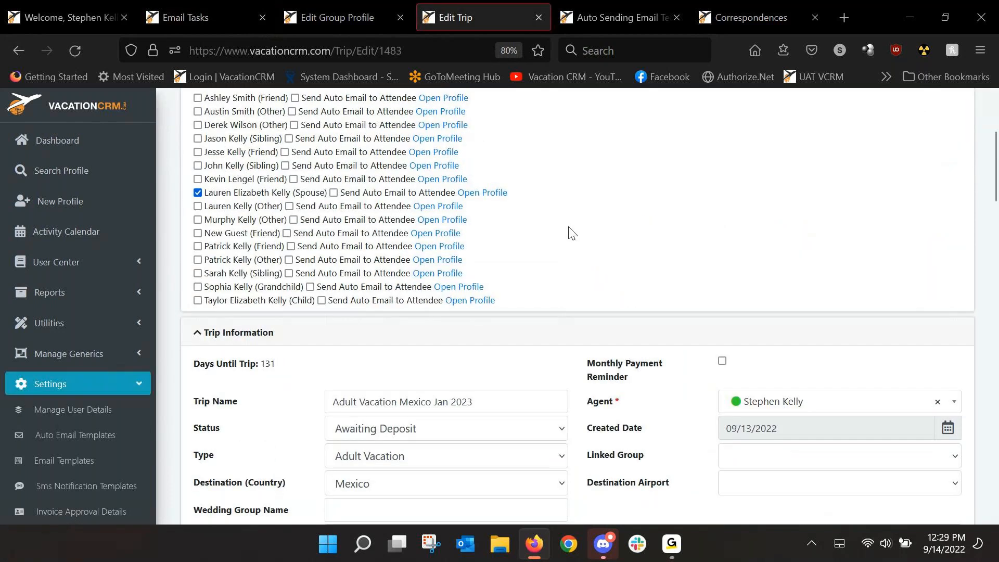
pyautogui.scroll(2, 569, 230)
pyautogui.click(471, 227)
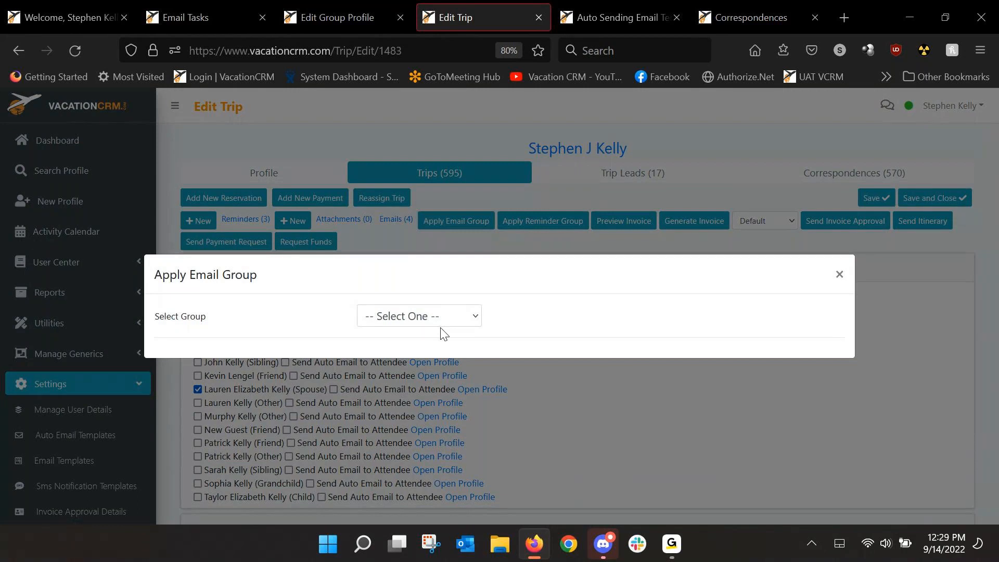
pyautogui.click(441, 315)
pyautogui.scroll(-2, 458, 200)
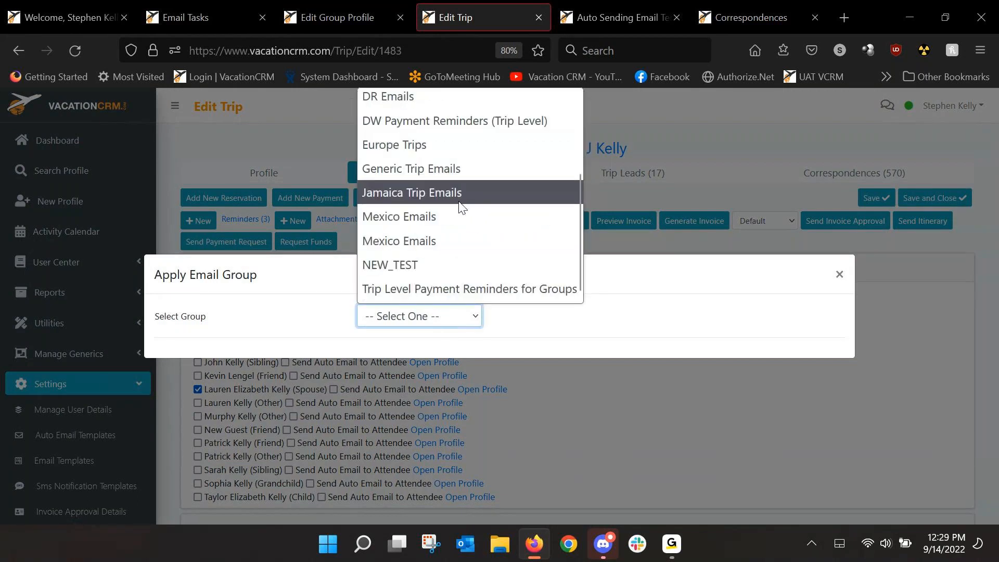
pyautogui.click(798, 442)
pyautogui.click(783, 426)
# Step: Open the Family Vacation Mexico Aug 2022 trip lead, preview the Lead emails group's tasks for it, and close the group without applying it
pyautogui.click(632, 175)
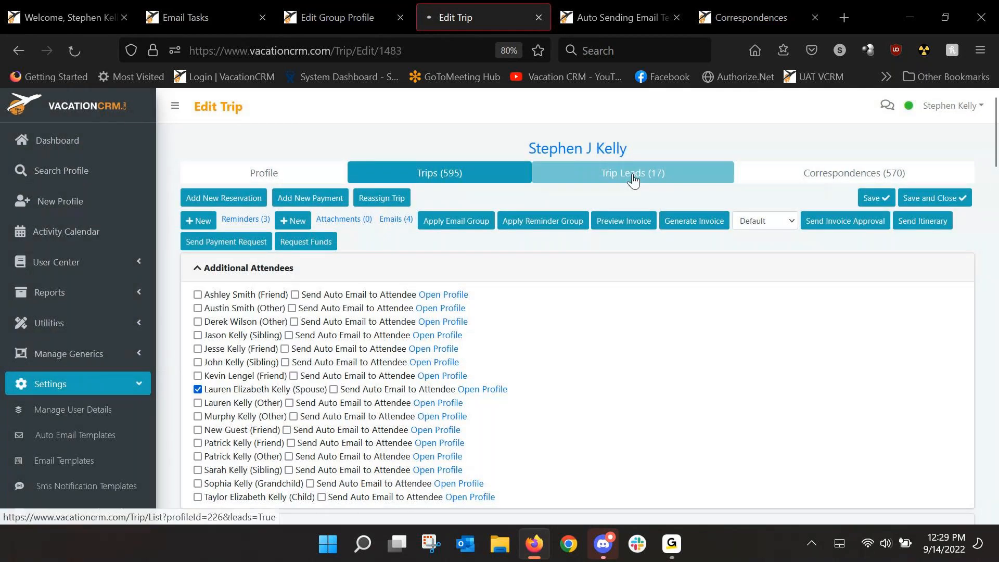
pyautogui.click(199, 326)
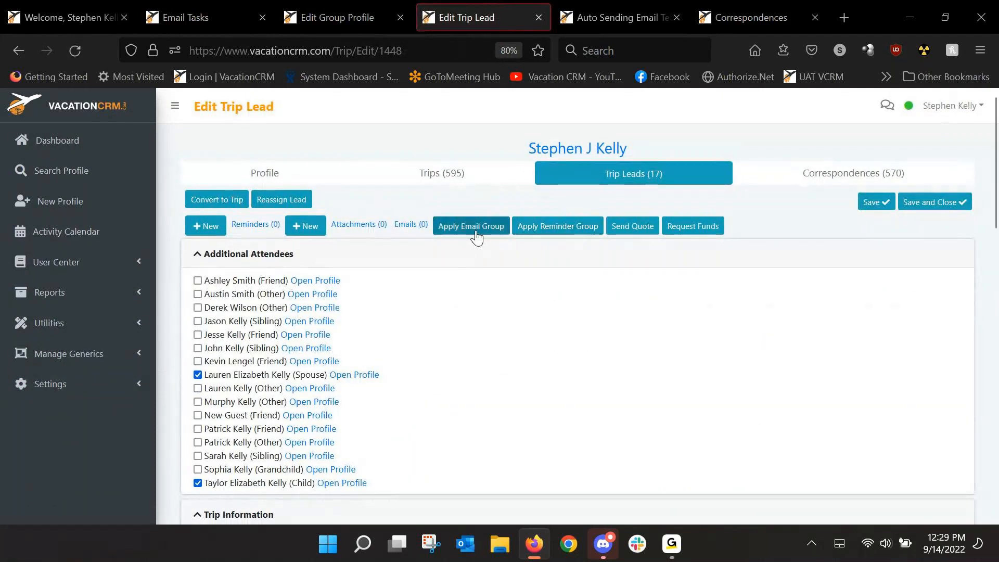
pyautogui.click(471, 226)
pyautogui.click(458, 317)
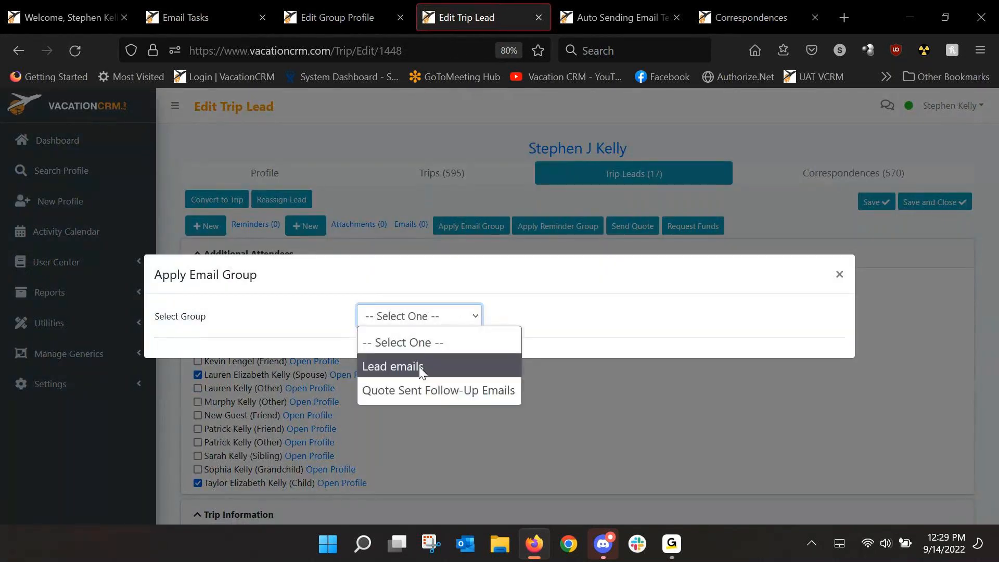
pyautogui.click(391, 367)
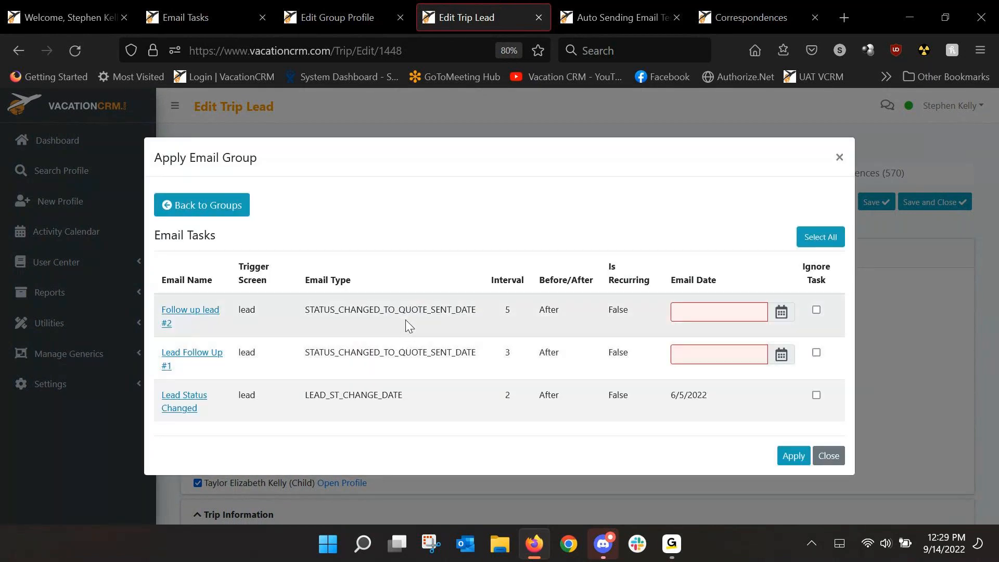
pyautogui.click(840, 157)
# Step: Review the trip lead's trip information, including its lead status and estimated booking and trip dates
pyautogui.scroll(-3, 679, 270)
pyautogui.scroll(-2, 684, 266)
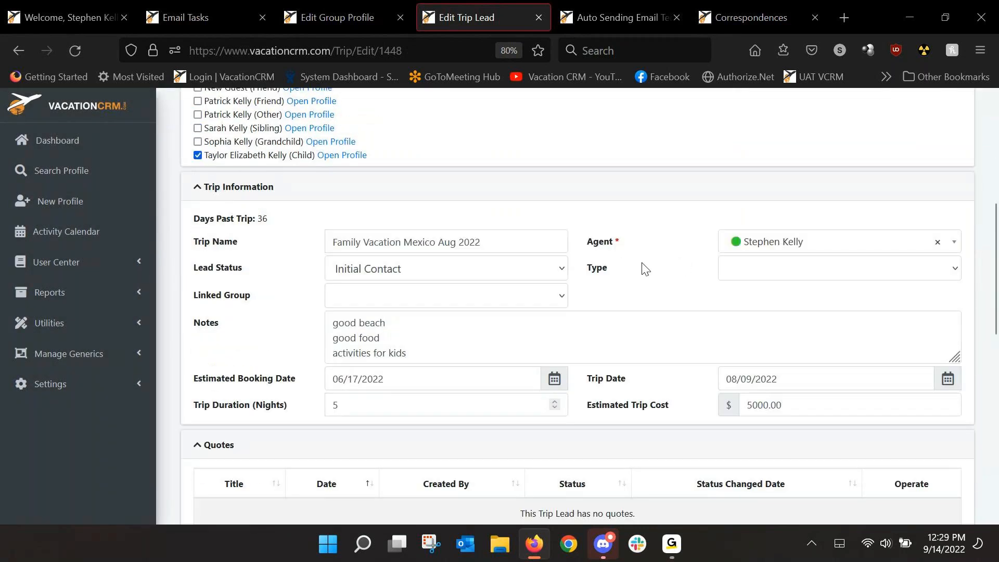
pyautogui.scroll(5, 648, 273)
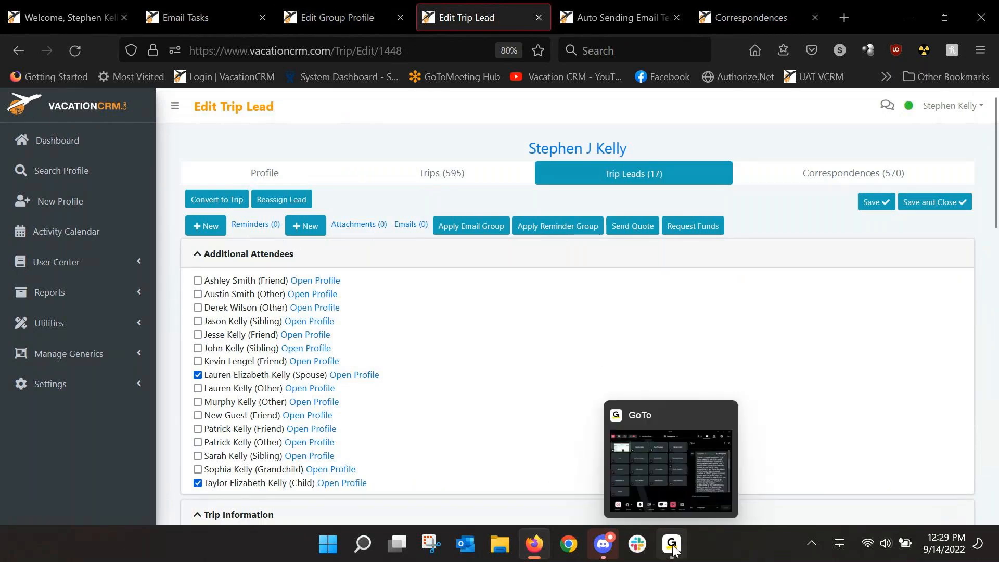
pyautogui.click(692, 507)
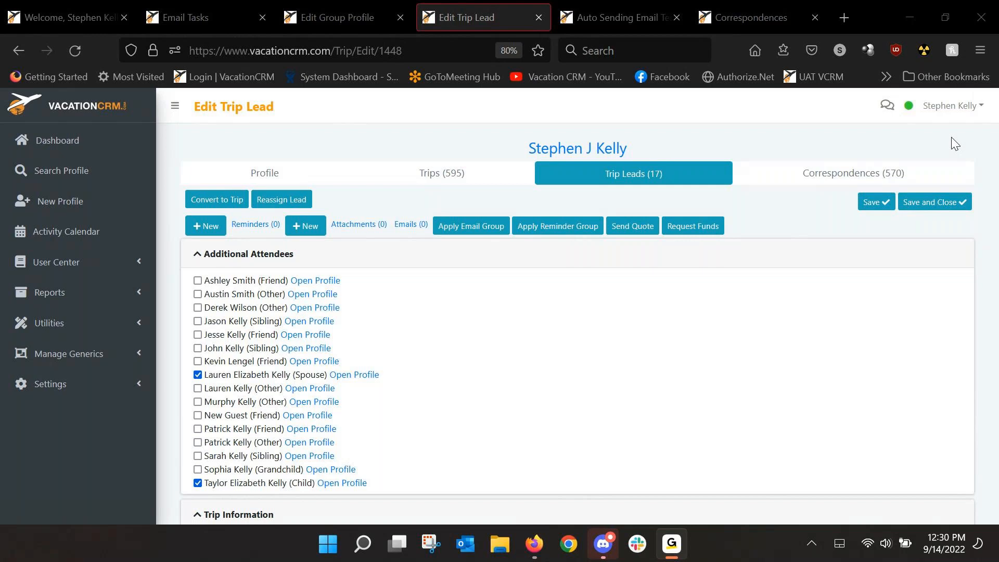
# Step: Return to the email groups list and open the email tasks of the Jamaica Trip Emails group
pyautogui.click(196, 17)
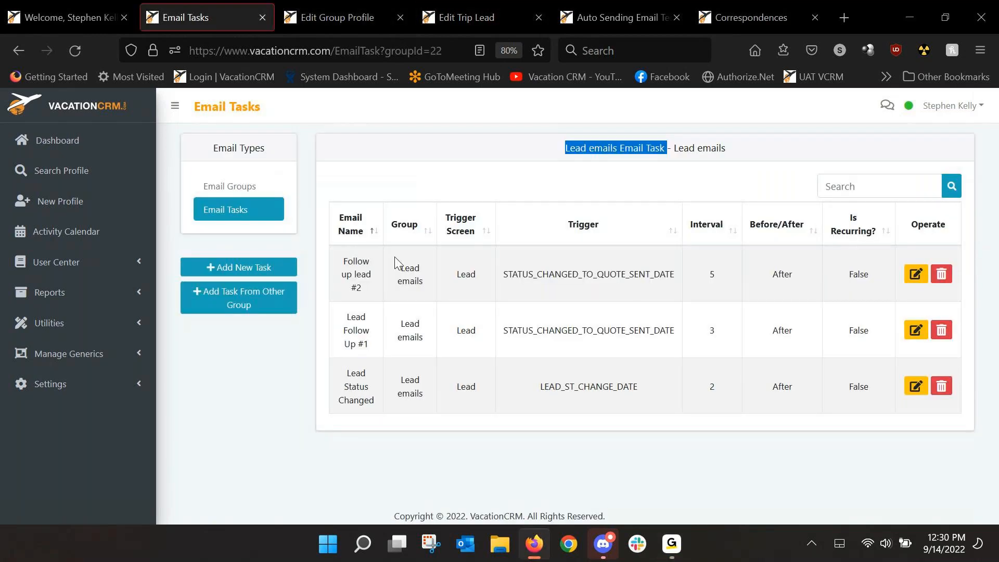
pyautogui.click(216, 192)
pyautogui.scroll(-3, 521, 390)
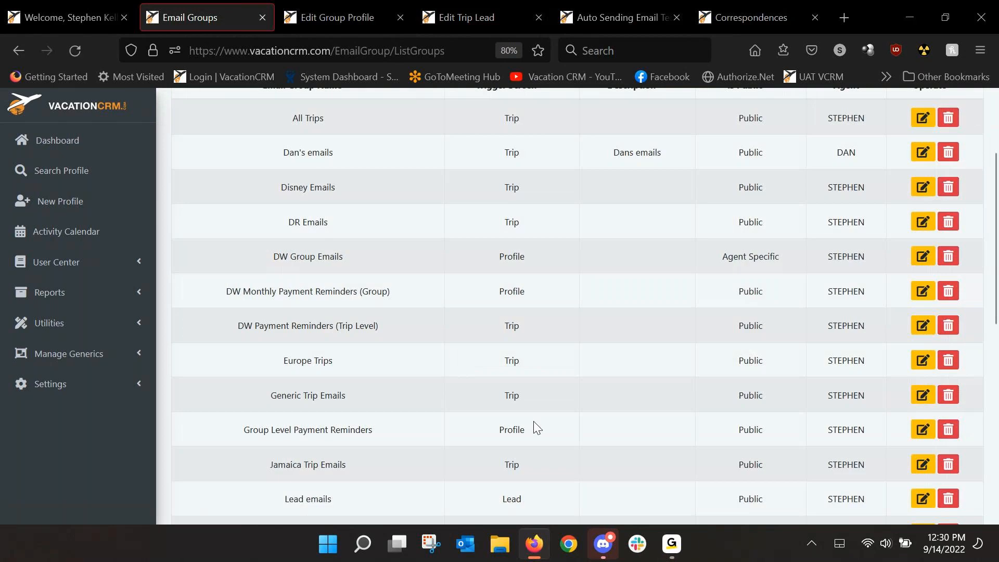
pyautogui.click(922, 464)
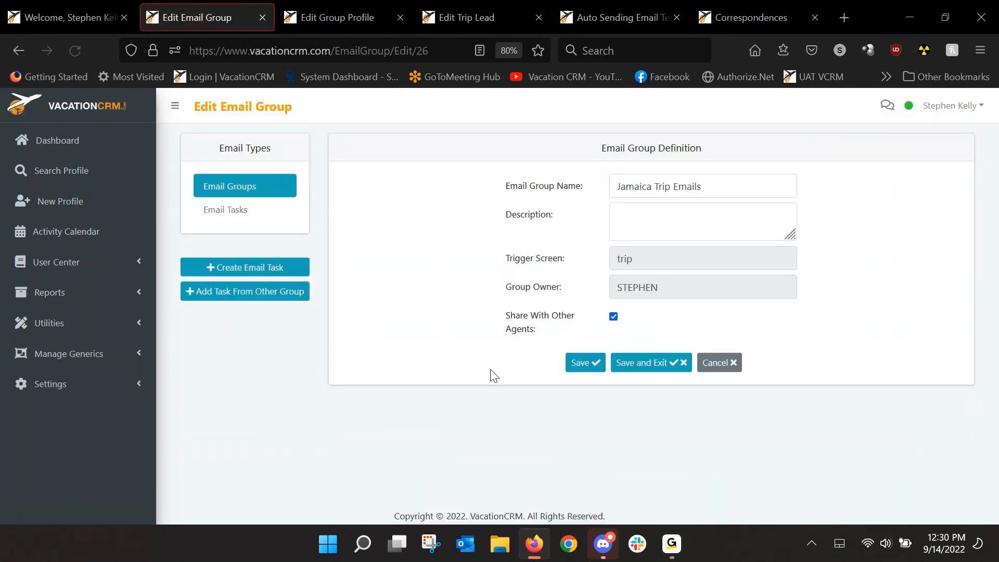
pyautogui.click(225, 209)
pyautogui.scroll(-2, 778, 429)
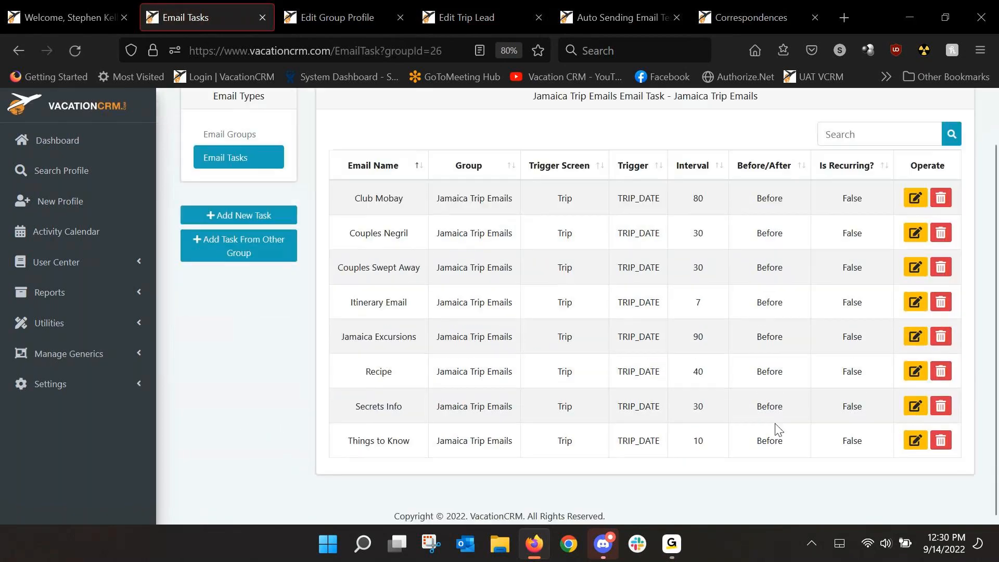
# Step: Open the Secrets Info email task, review its text, links and resort map, and return to the group's task list
pyautogui.click(915, 405)
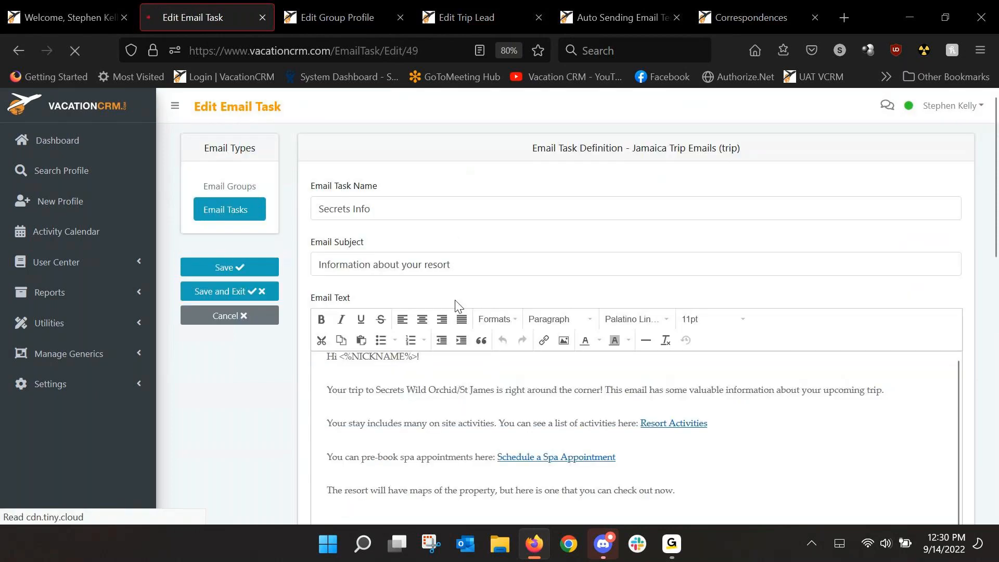
pyautogui.scroll(-3, 674, 294)
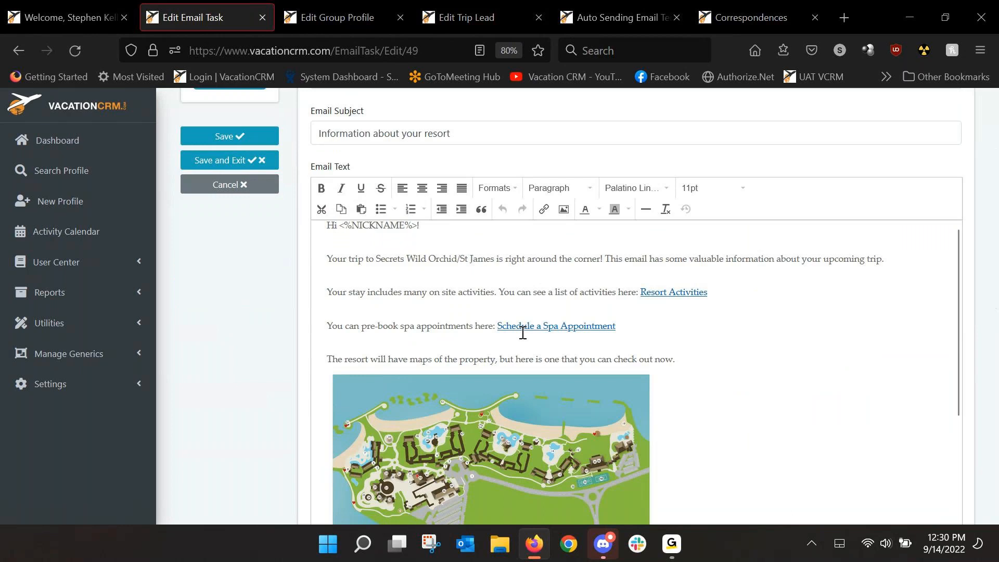
pyautogui.scroll(-3, 754, 379)
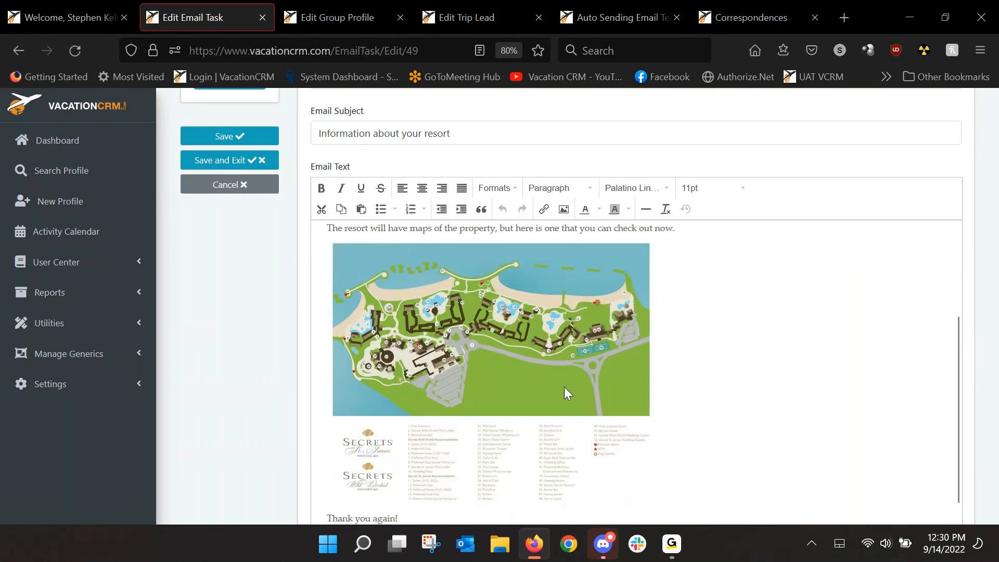
pyautogui.click(16, 50)
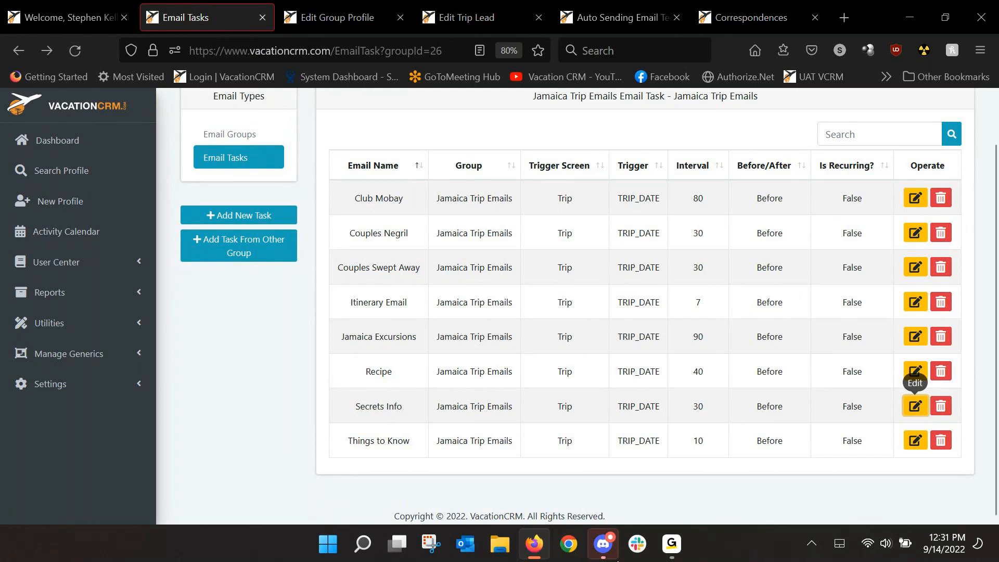
pyautogui.click(677, 547)
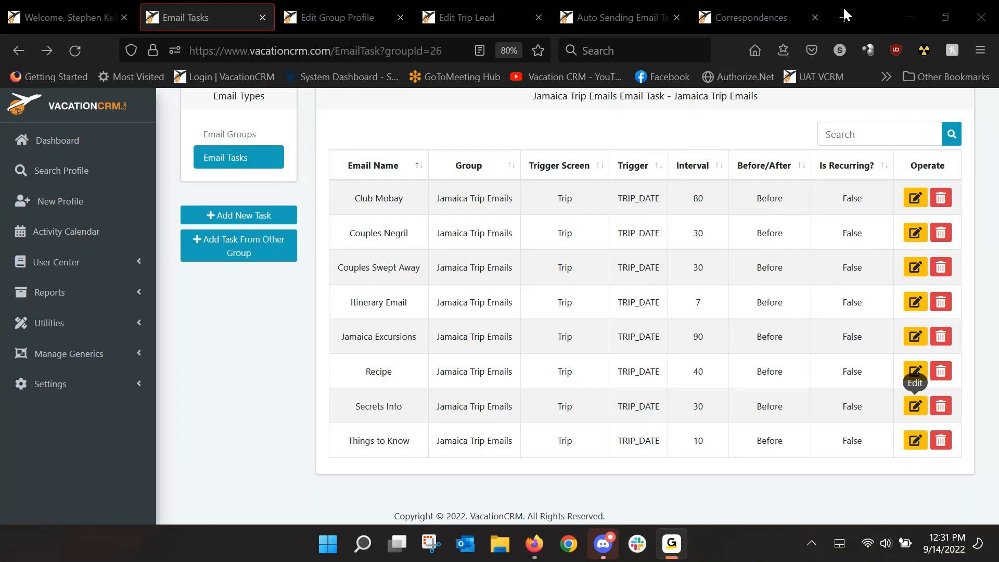
pyautogui.scroll(2, 356, 229)
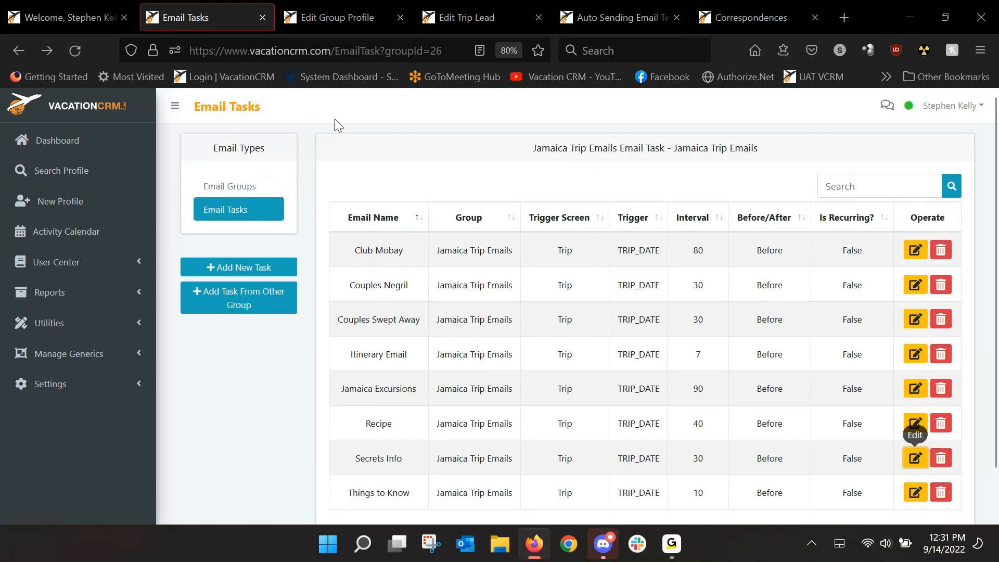
pyautogui.click(450, 17)
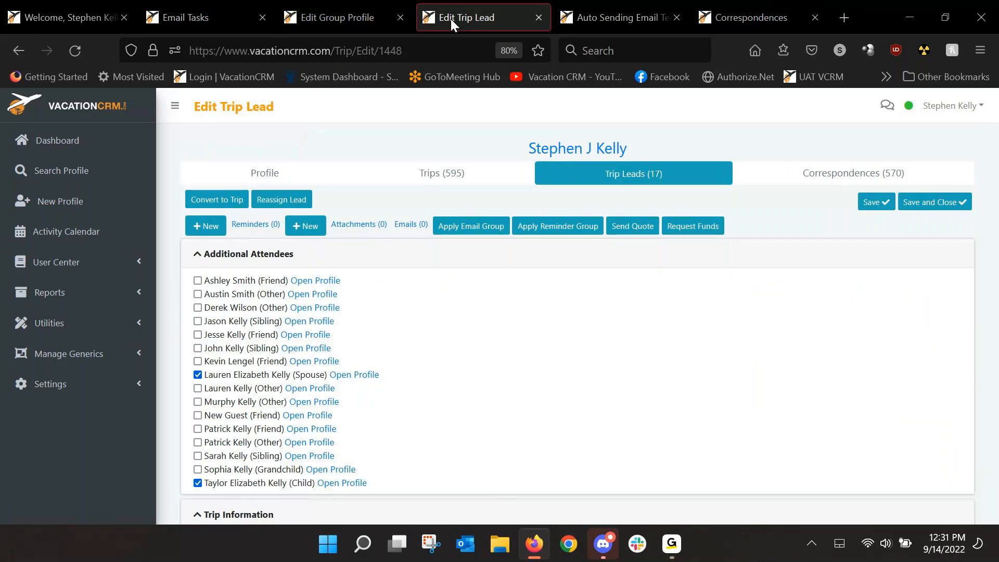
# Step: Go from the Jamaica Trip Emails tasks back to the email groups list and open the Lead emails group's tasks
pyautogui.click(204, 20)
pyautogui.click(18, 50)
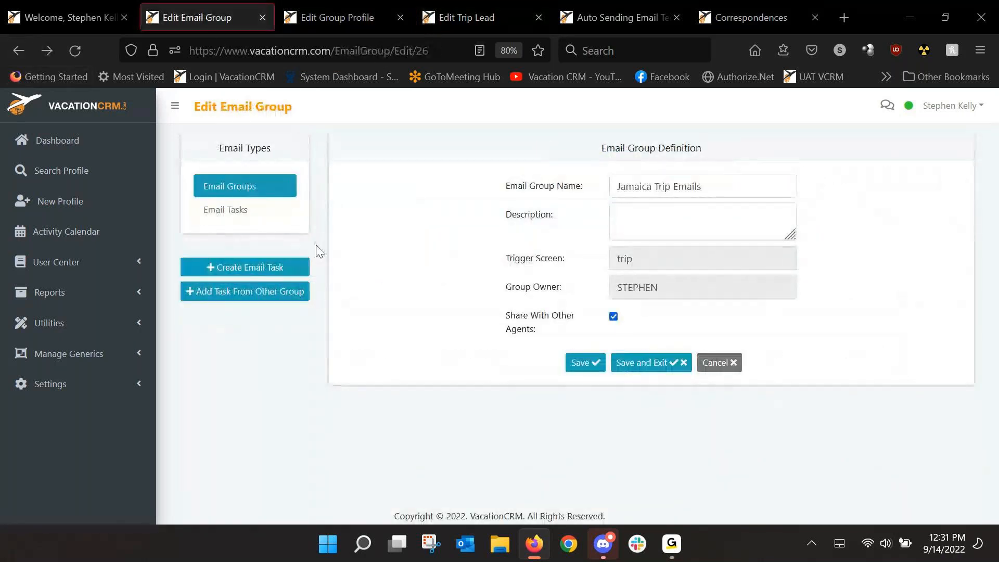
pyautogui.click(229, 194)
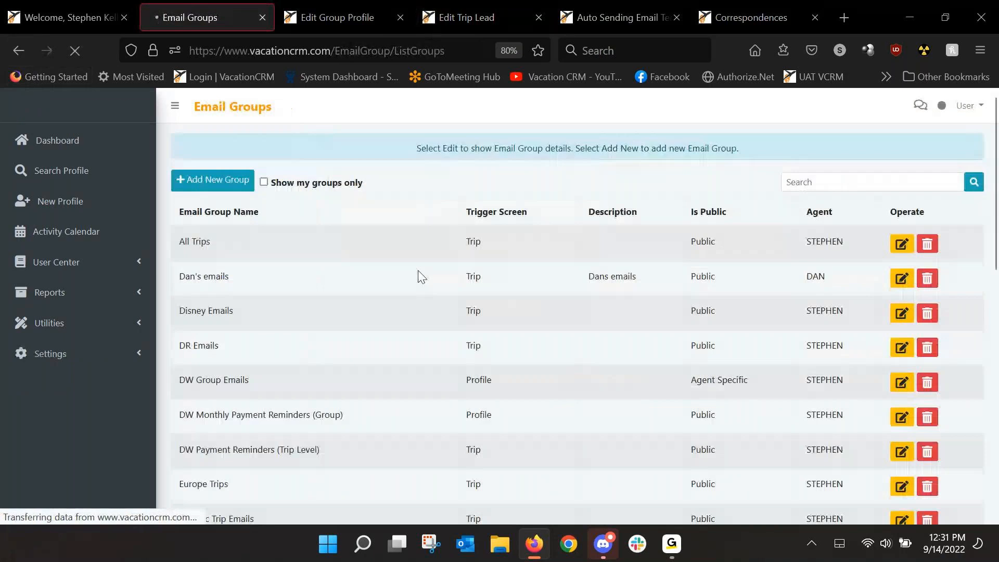
pyautogui.scroll(-3, 333, 344)
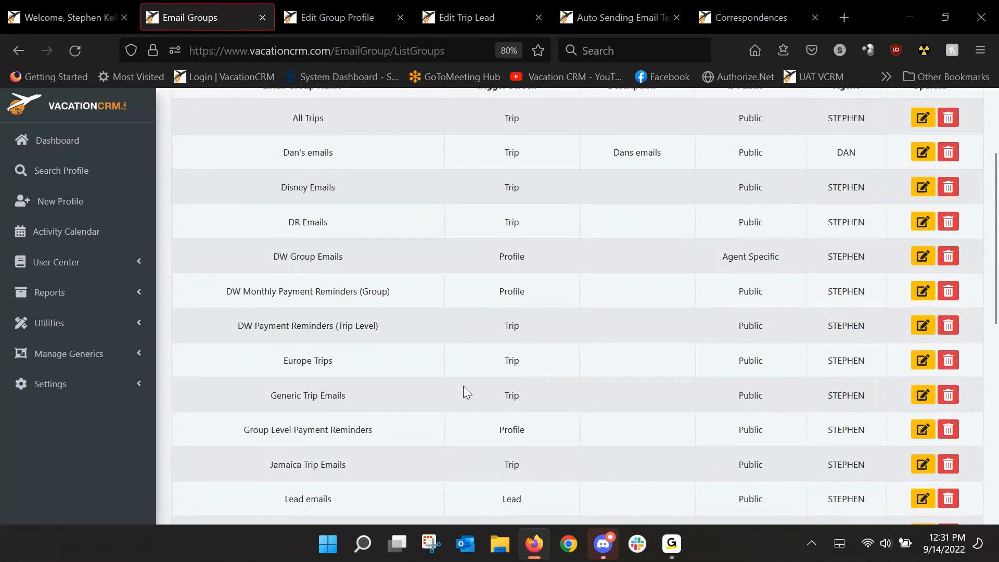
pyautogui.scroll(-2, 513, 361)
pyautogui.click(923, 435)
pyautogui.click(237, 214)
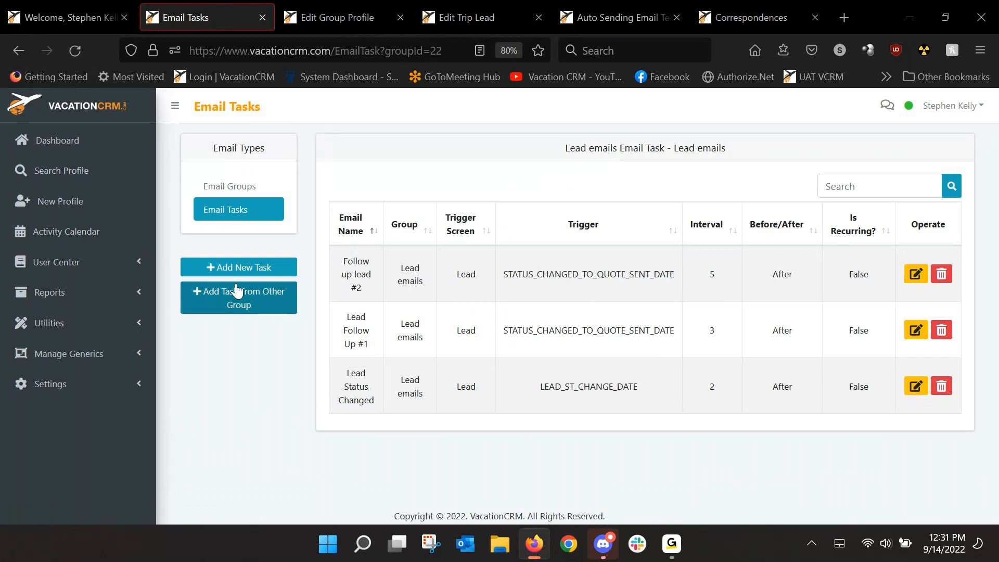
# Step: Start a new email task in the Lead emails group and view the available email triggers without choosing one
pyautogui.click(241, 267)
pyautogui.scroll(-3, 354, 348)
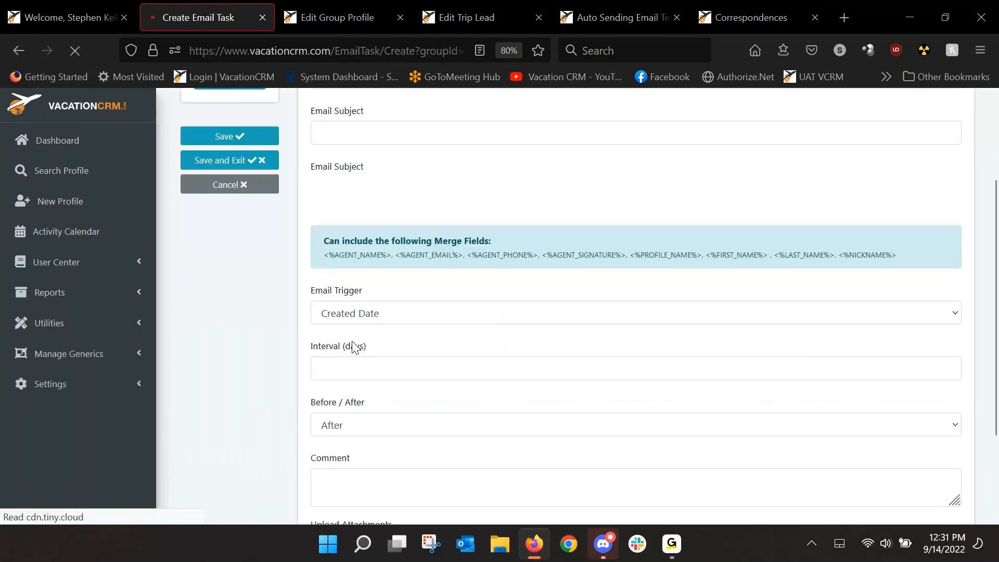
pyautogui.scroll(-7, 250, 319)
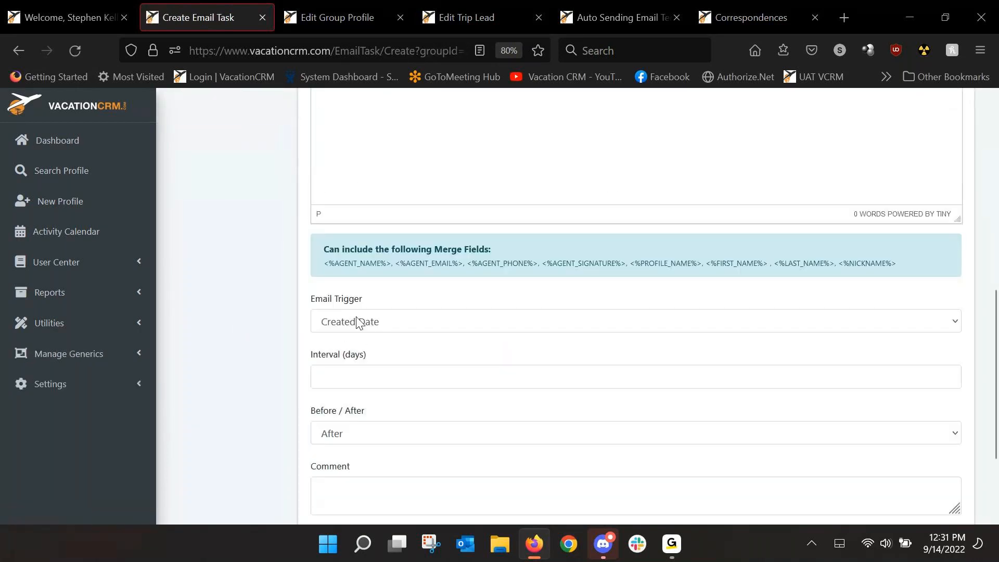
pyautogui.click(358, 323)
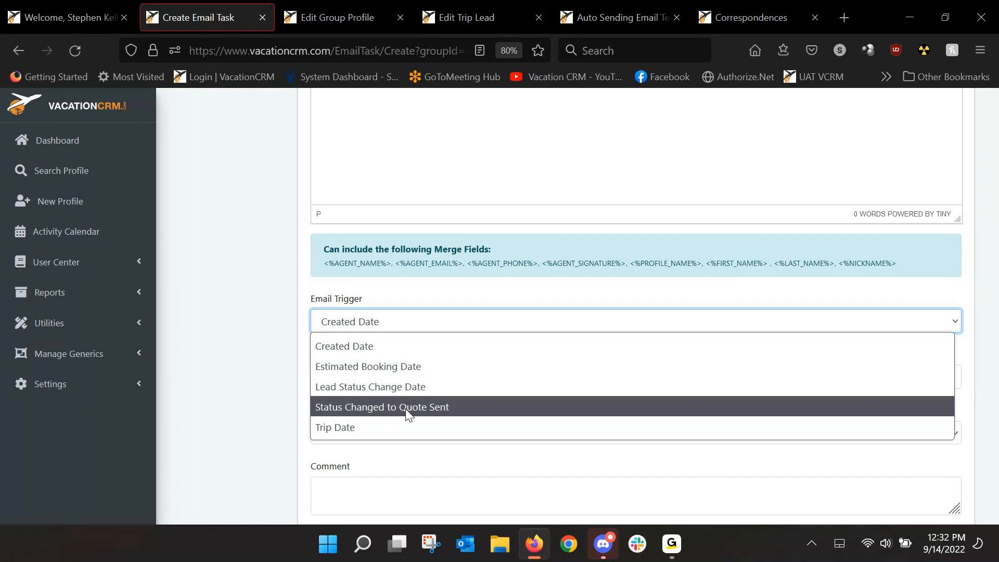
pyautogui.click(248, 297)
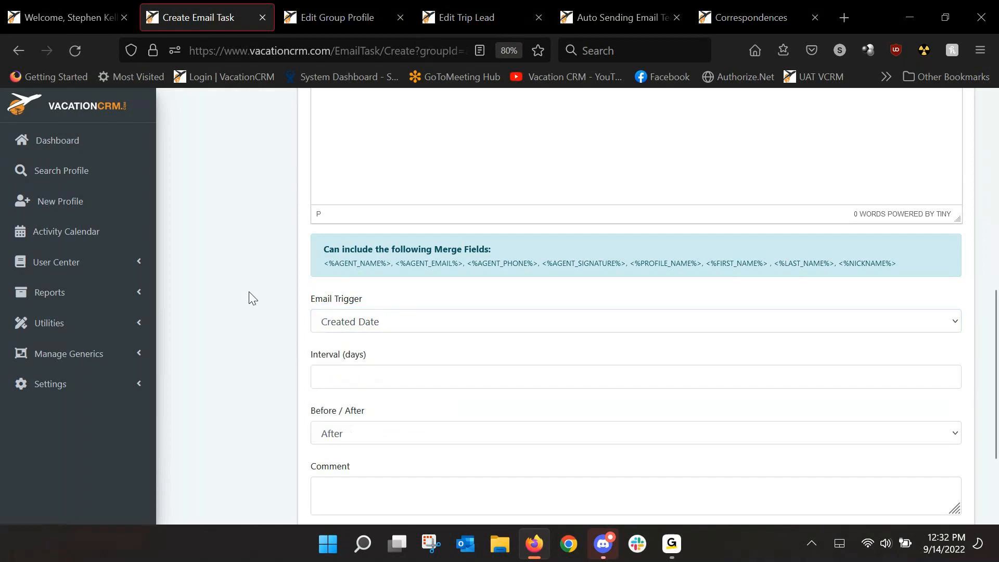
pyautogui.scroll(3, 249, 297)
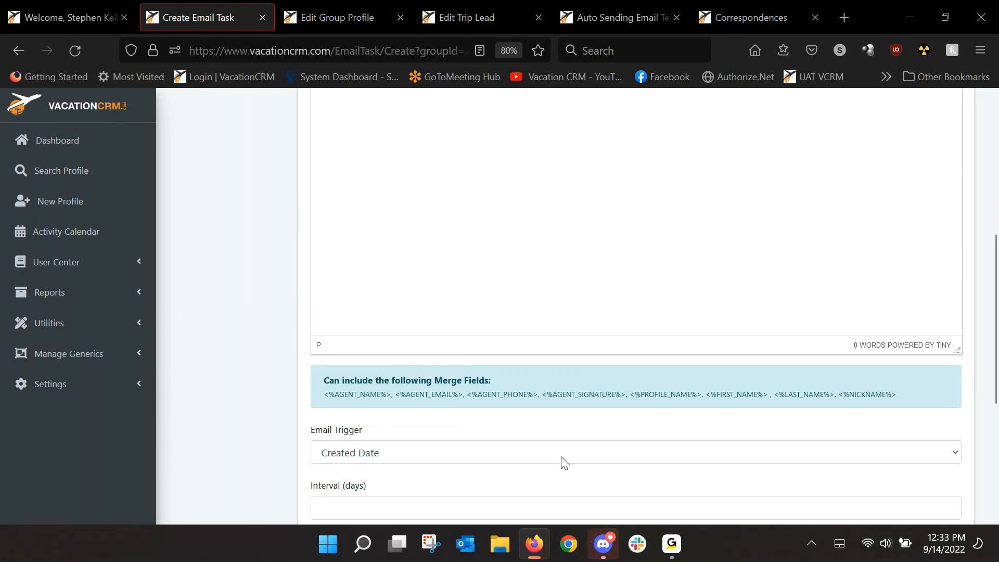
pyautogui.click(670, 552)
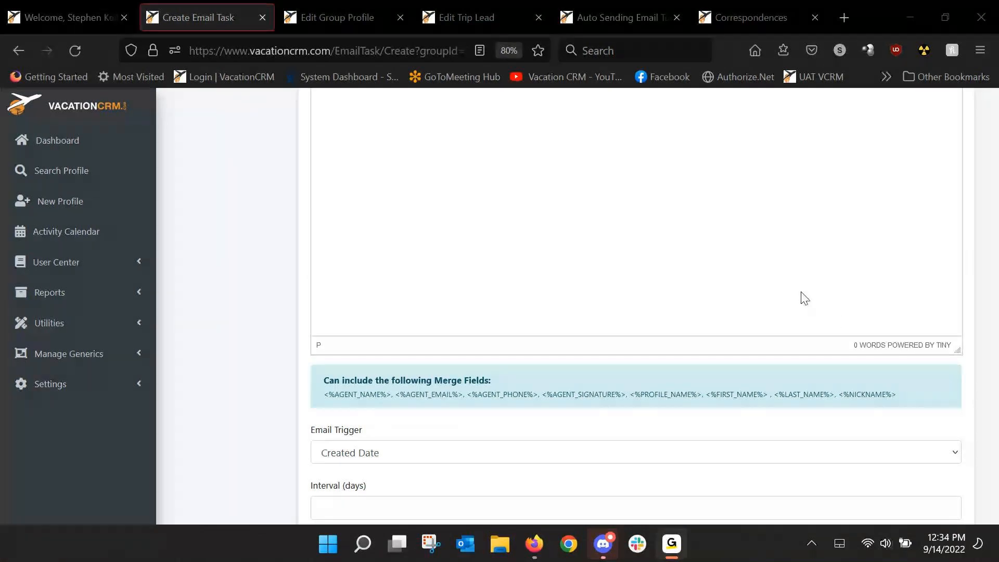
pyautogui.click(967, 208)
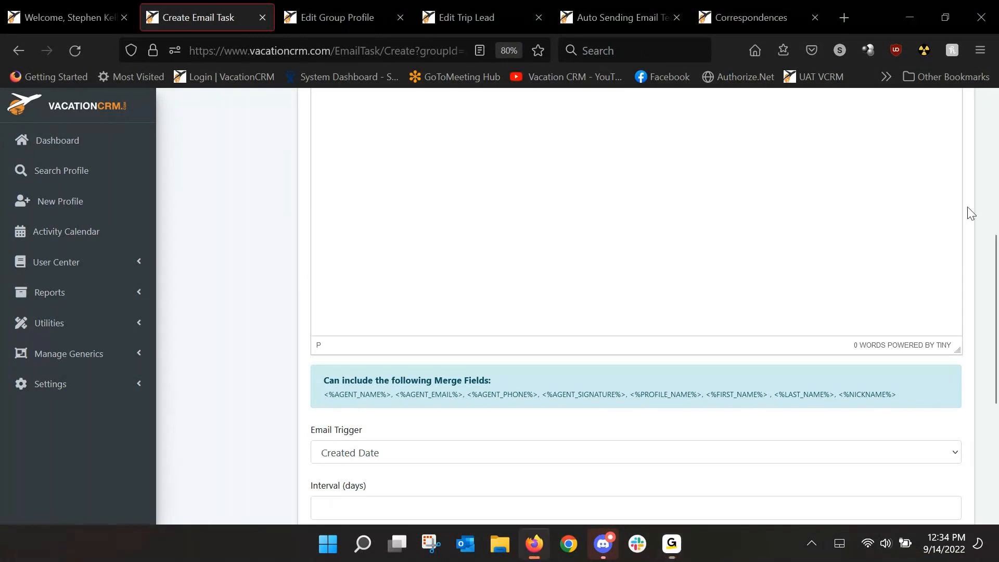
# Step: Switch to the open trip lead, view the email groups that can be applied to it, and dismiss the dialog without choosing one
pyautogui.click(473, 17)
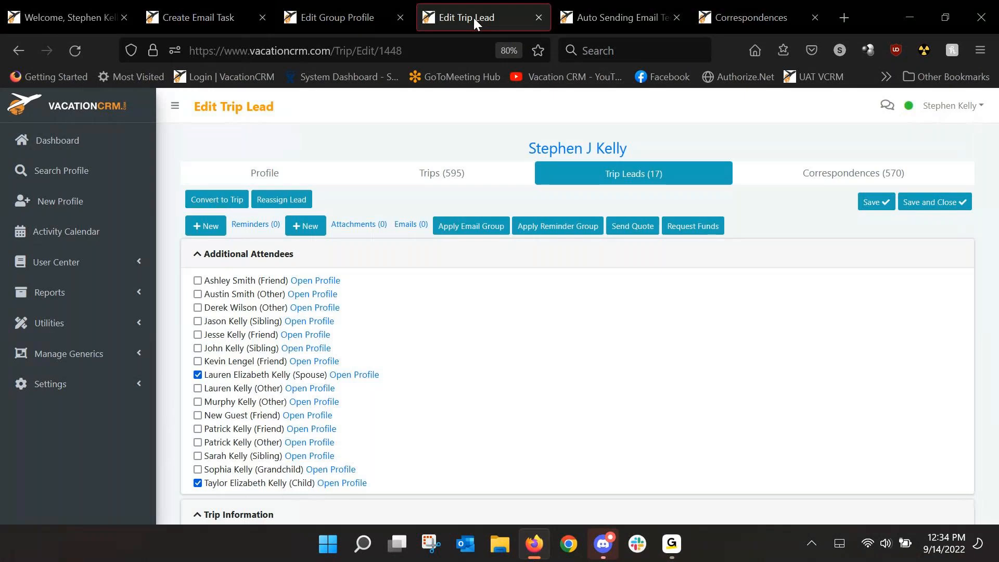
pyautogui.click(460, 227)
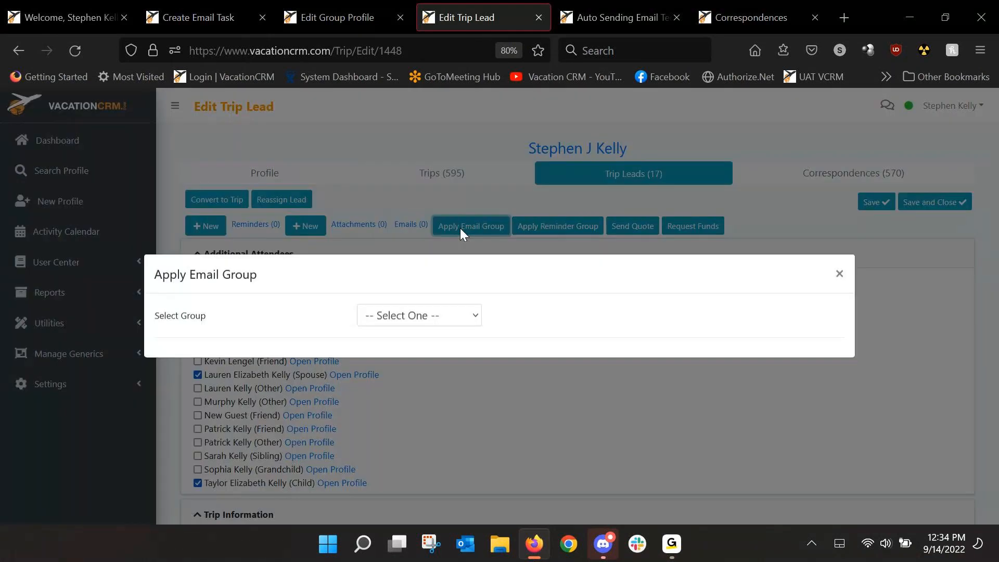
pyautogui.click(435, 317)
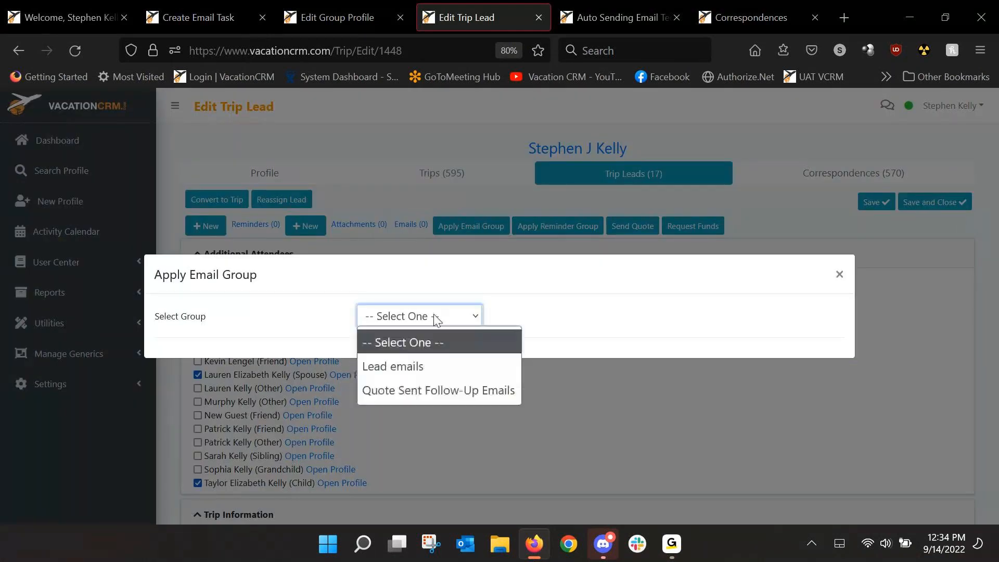
pyautogui.click(924, 256)
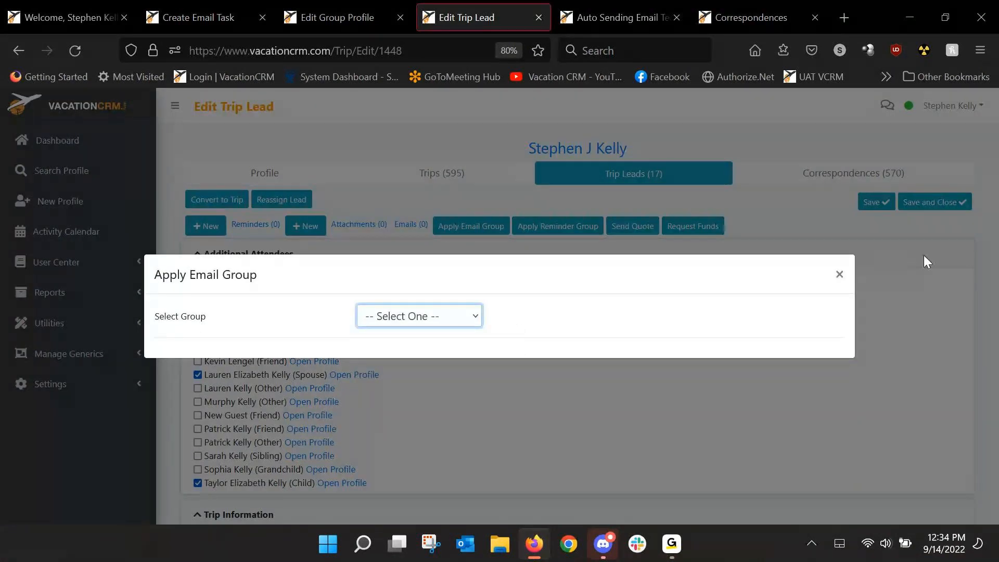
pyautogui.click(924, 258)
# Step: Open the client's trip list, open the Adult Vacation Mexico Jan 2023 trip and look over its trip information
pyautogui.click(442, 176)
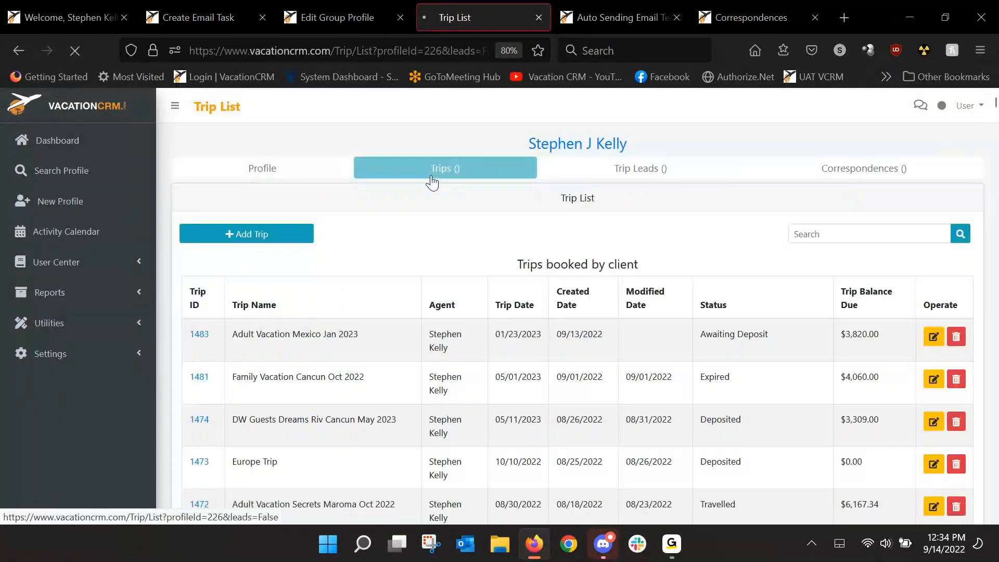
pyautogui.click(200, 341)
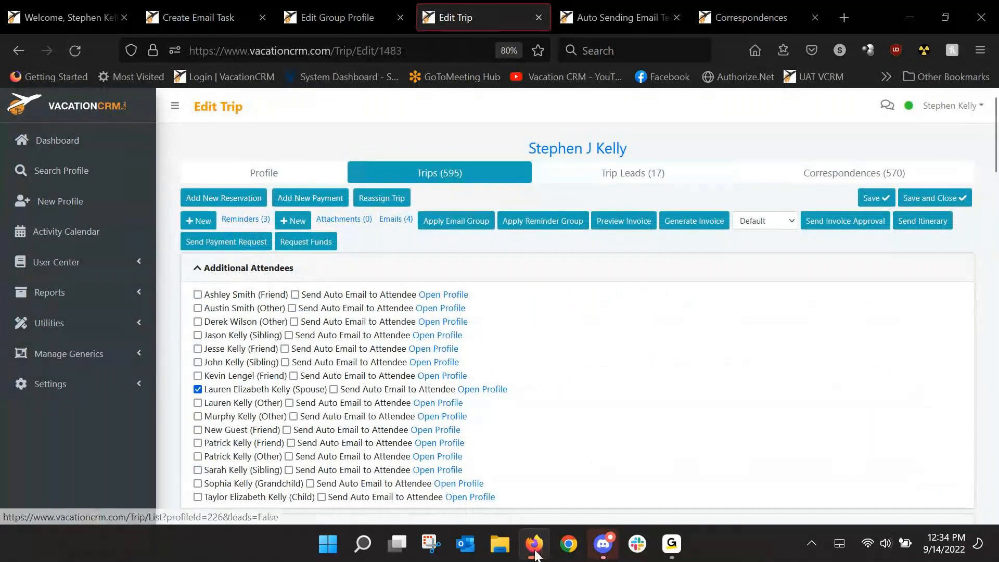
pyautogui.scroll(-7, 568, 346)
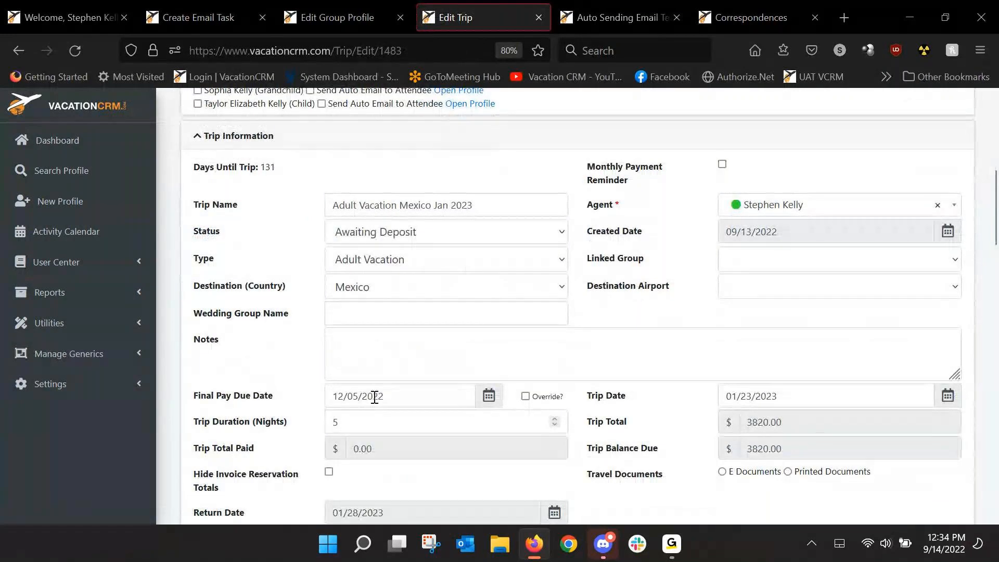
pyautogui.scroll(1, 379, 355)
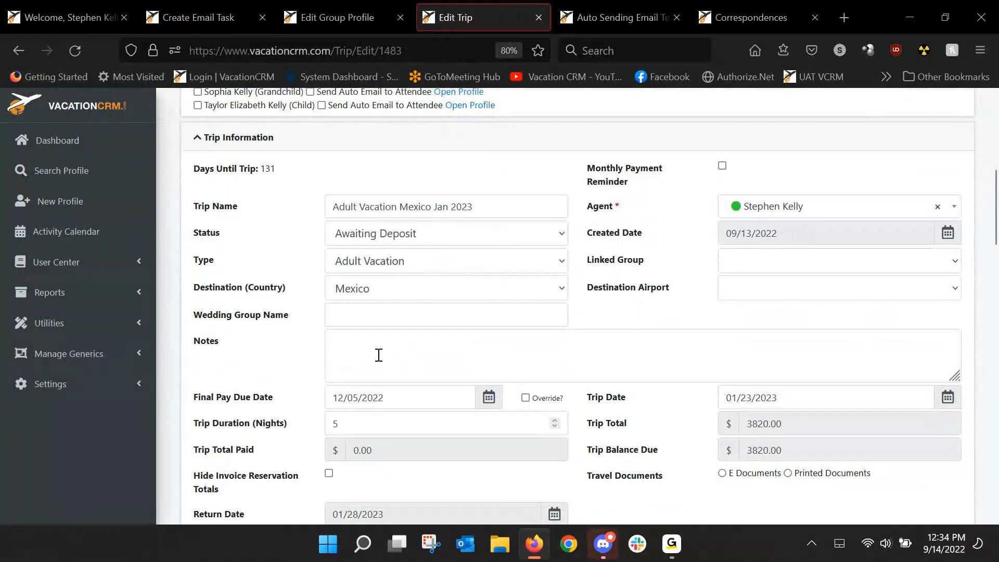
pyautogui.scroll(7, 379, 355)
# Step: Load the Jamaica Trip Emails tasks for the trip, try Club Mobay's option to copy additional attendees, and close without applying
pyautogui.click(445, 224)
pyautogui.click(453, 314)
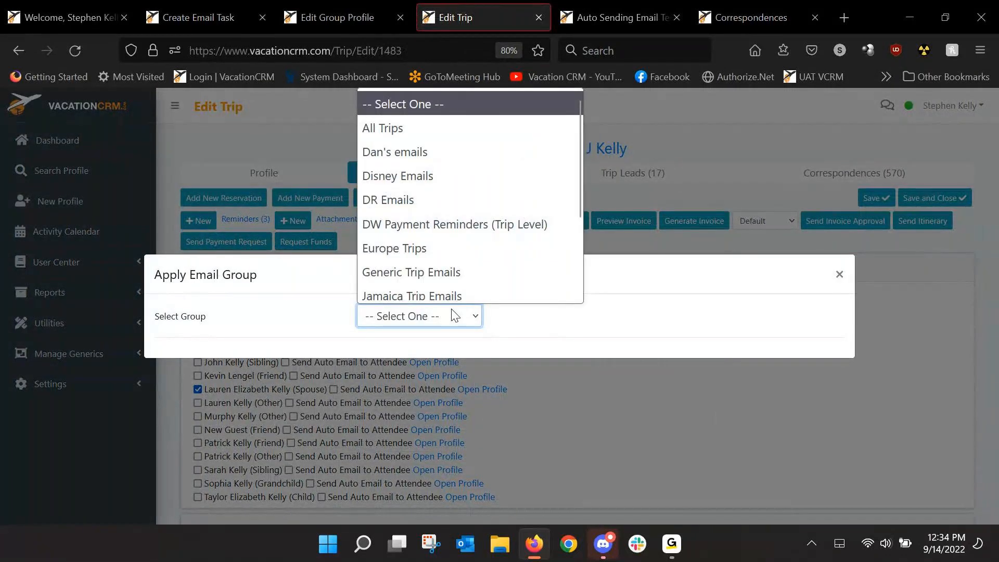
pyautogui.click(424, 289)
pyautogui.scroll(-2, 458, 149)
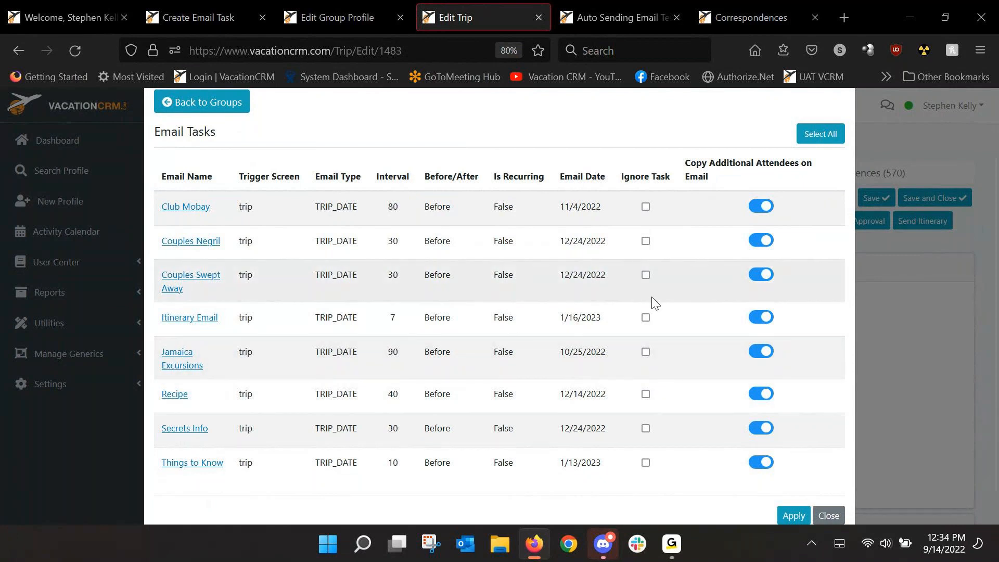
pyautogui.click(759, 207)
pyautogui.click(830, 515)
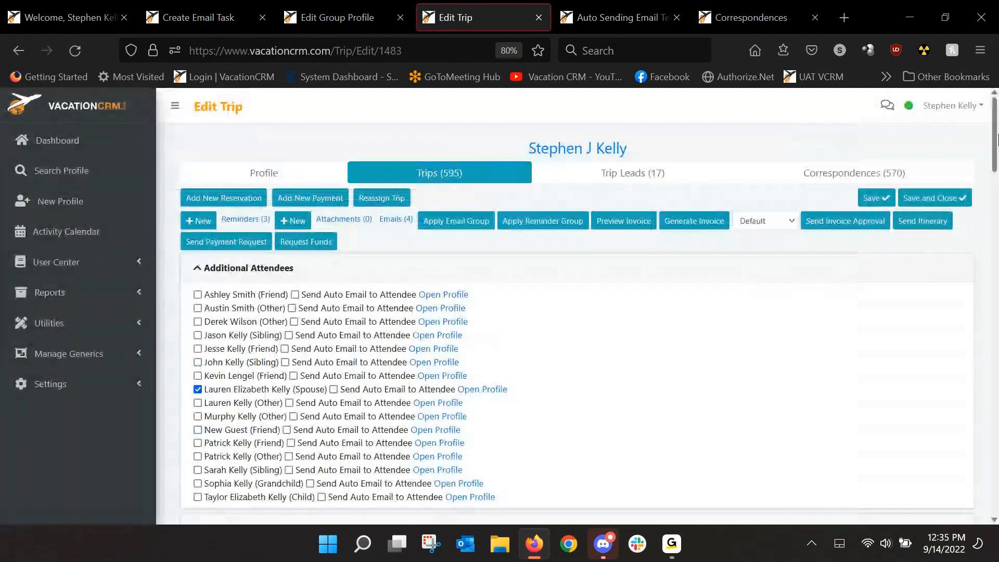
# Step: Delete the "Don't forget about Club Mobay!" email from the trip's pending custom emails and confirm the deletion
pyautogui.moveTo(994, 142); pyautogui.dragTo(997, 489)
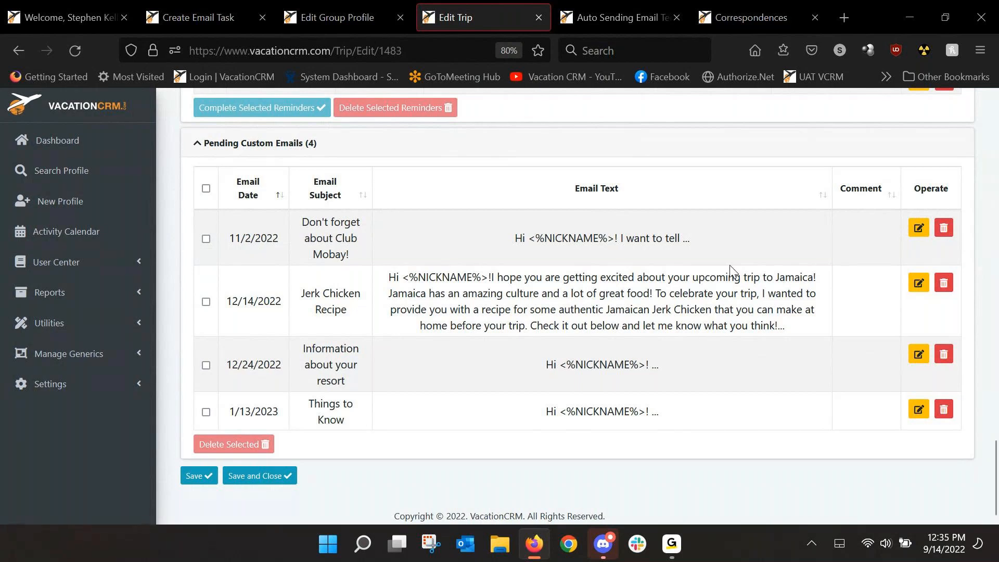
pyautogui.click(944, 231)
pyautogui.click(573, 341)
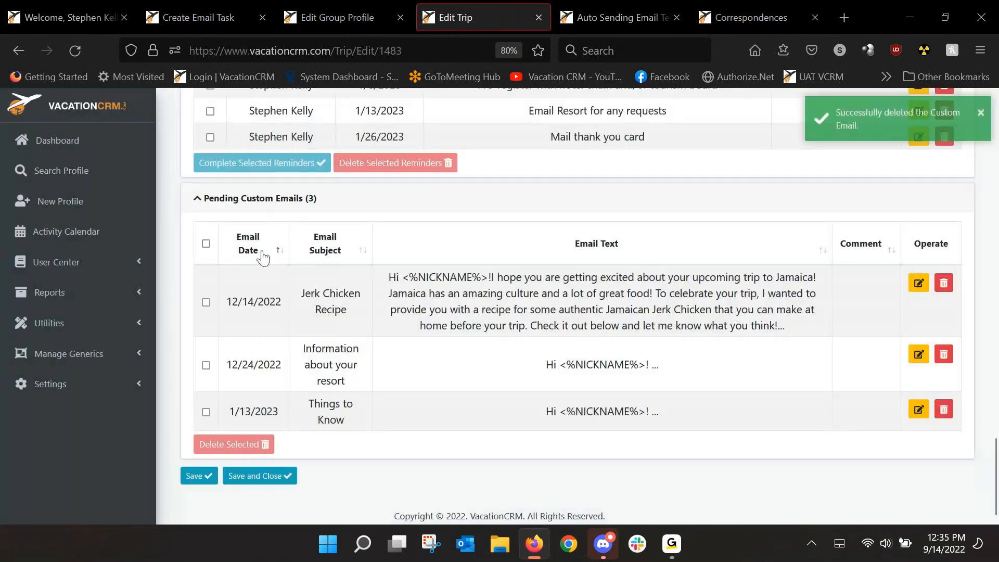
# Step: Look at the trip's Monthly Payment Reminder option, then switch to the wedding group's profile and go through its details
pyautogui.scroll(15, 886, 424)
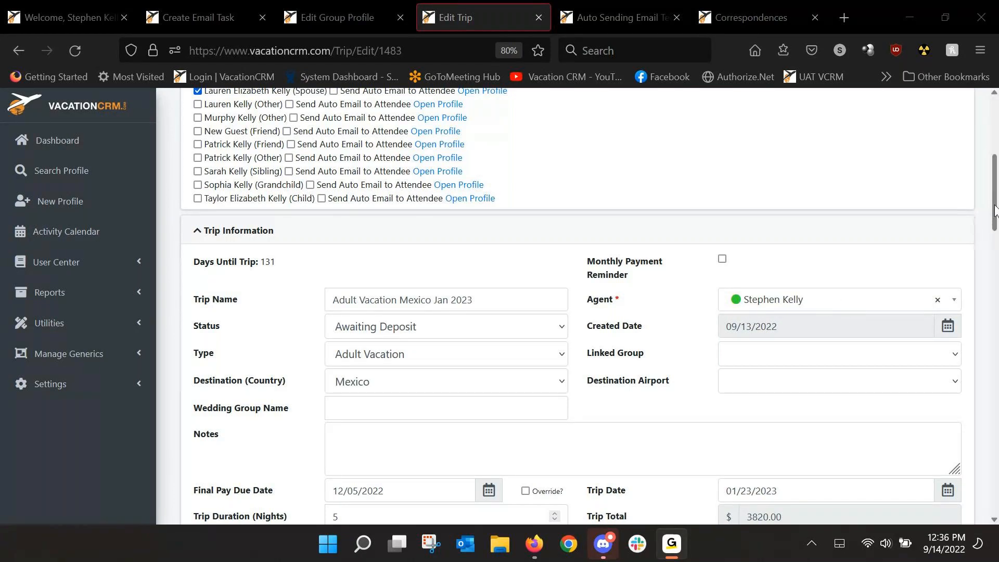
pyautogui.click(994, 211)
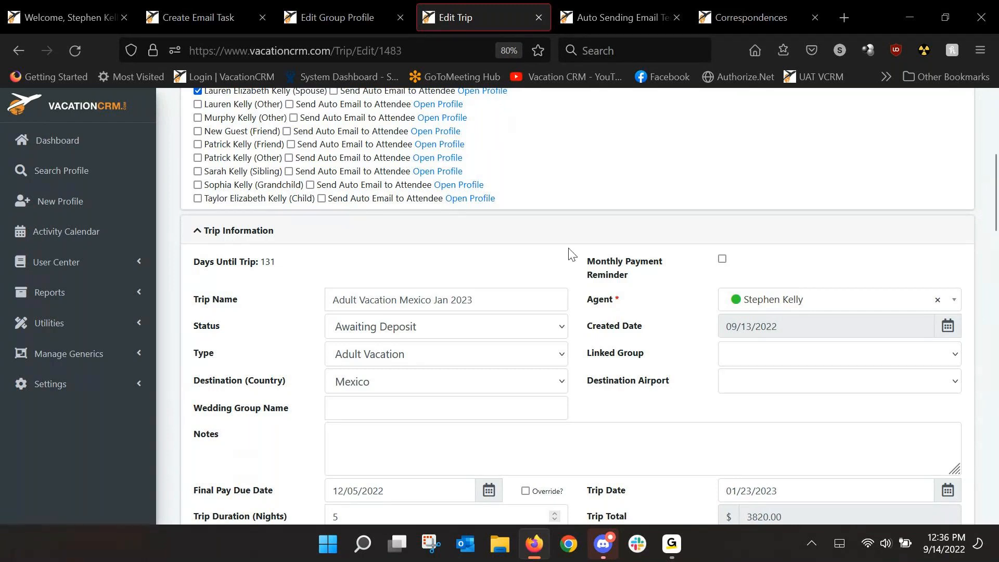
pyautogui.click(211, 20)
pyautogui.click(324, 17)
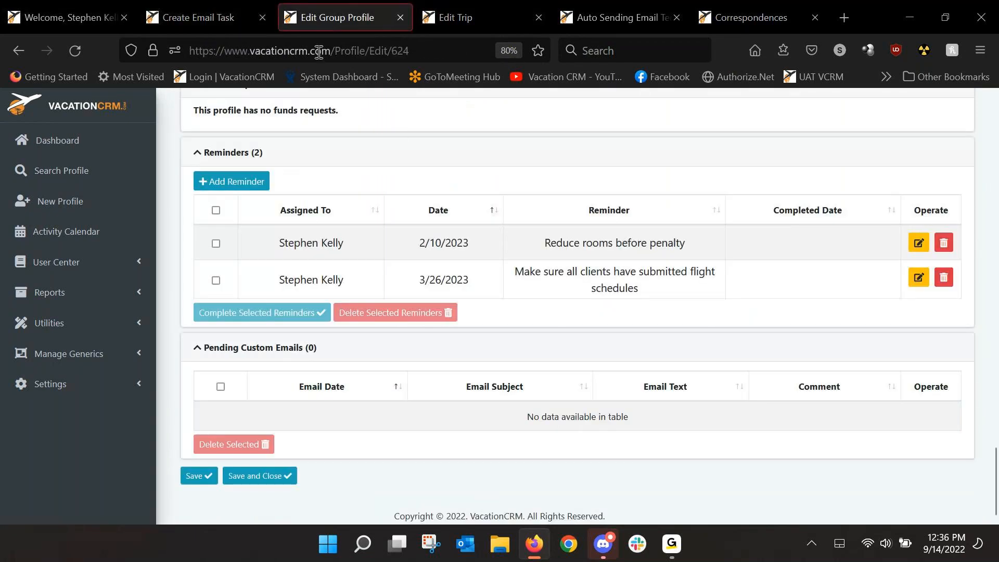
pyautogui.scroll(6, 996, 280)
pyautogui.scroll(-6, 996, 433)
pyautogui.scroll(20, 996, 408)
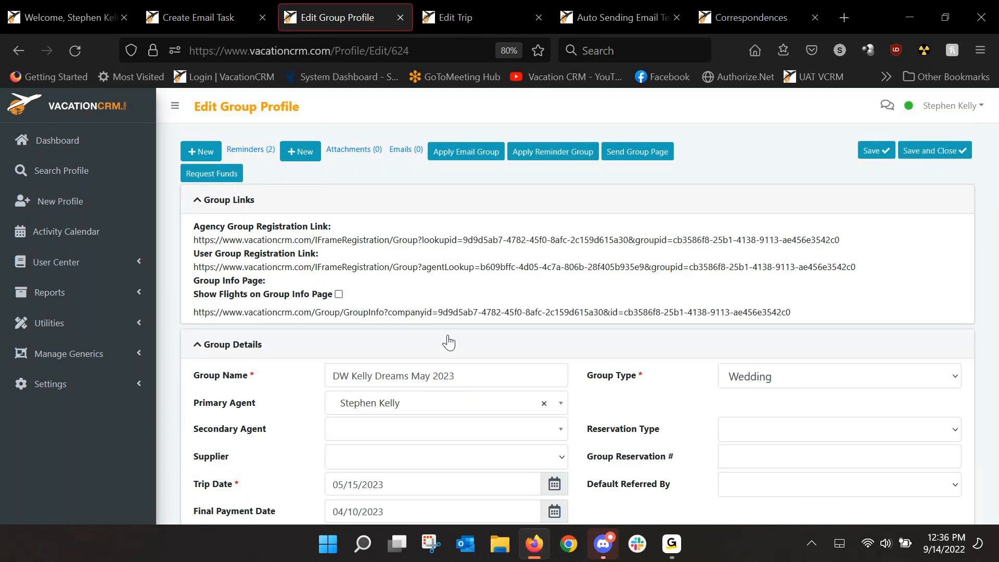
# Step: Load the DW Group Emails tasks for the wedding group profile, review their dates, and dismiss the dialog without applying them
pyautogui.click(455, 151)
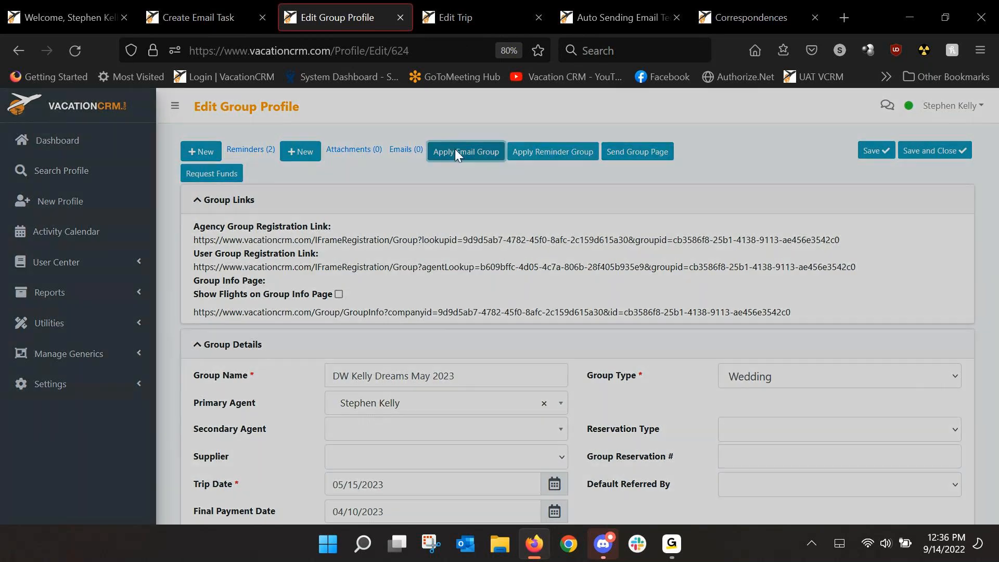
pyautogui.click(395, 318)
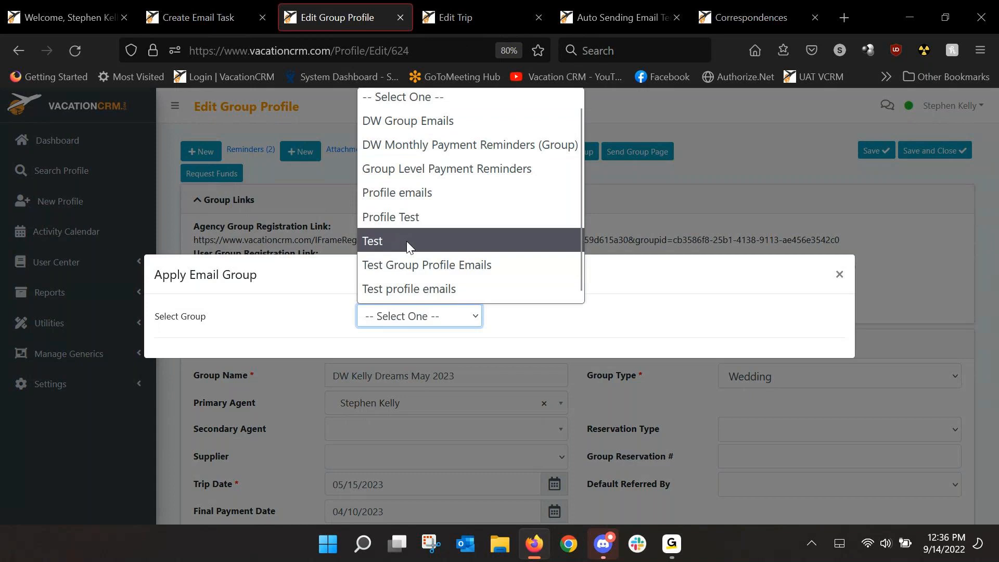
pyautogui.click(423, 128)
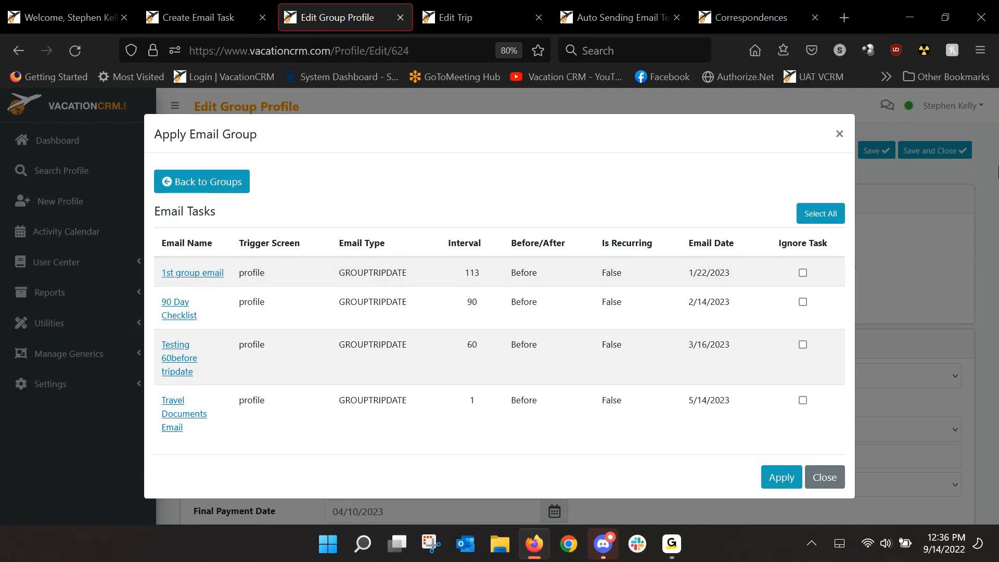
pyautogui.click(947, 232)
pyautogui.scroll(-10, 614, 303)
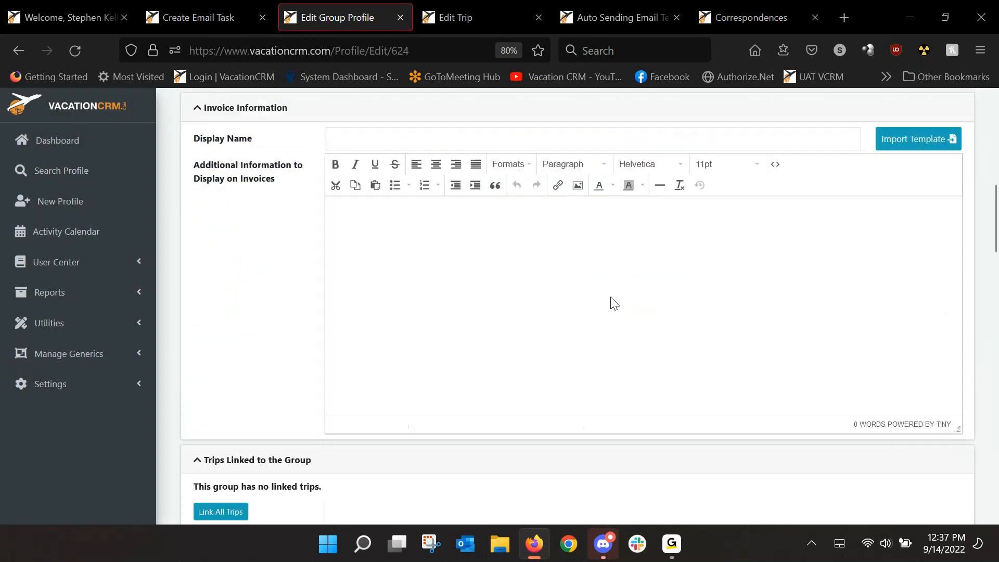
pyautogui.scroll(-7, 598, 307)
pyautogui.scroll(4, 564, 320)
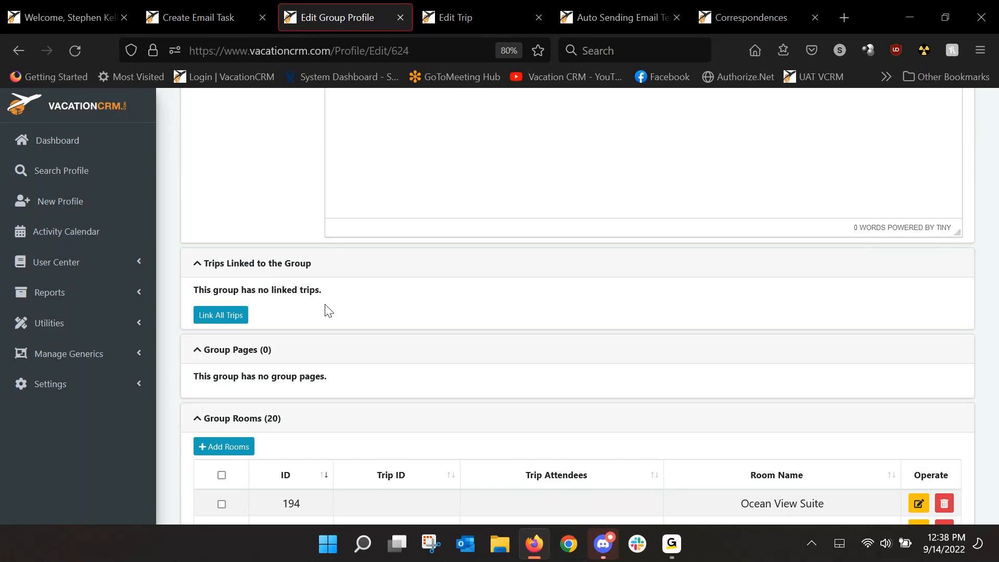
pyautogui.click(671, 544)
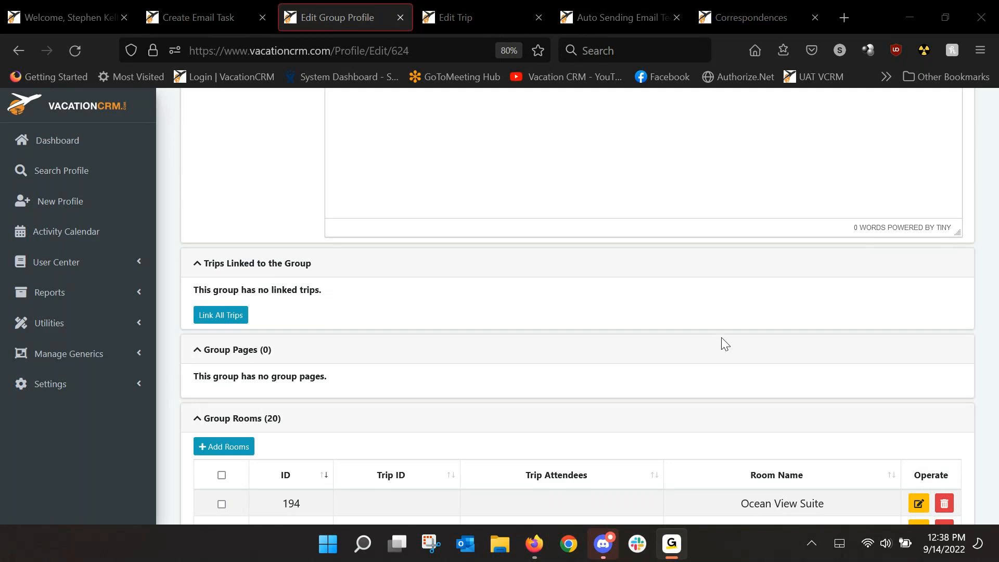
pyautogui.click(990, 163)
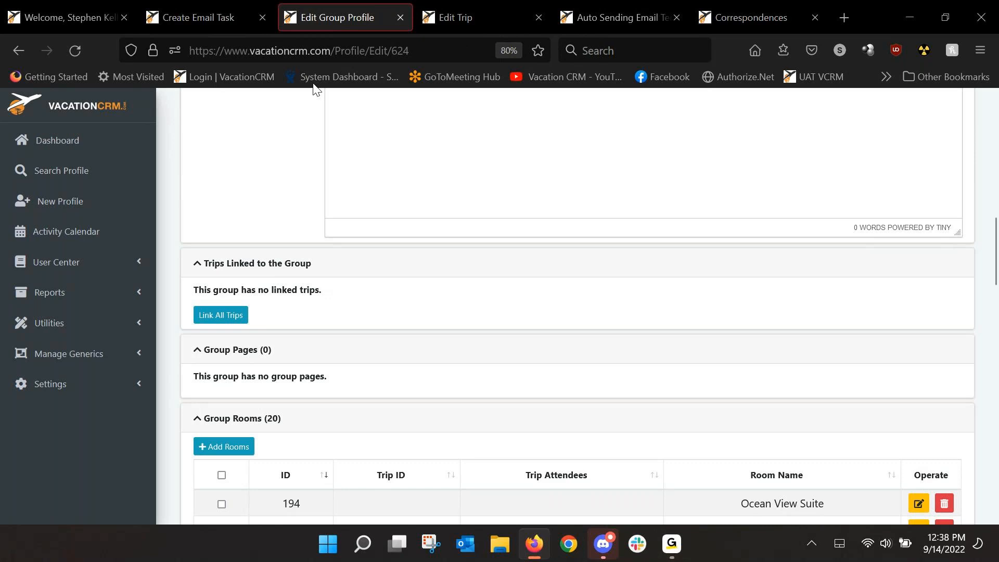
# Step: Leave the new email task, return to the email groups list, and open the tasks of the first Mexico Emails group
pyautogui.click(200, 18)
pyautogui.click(17, 58)
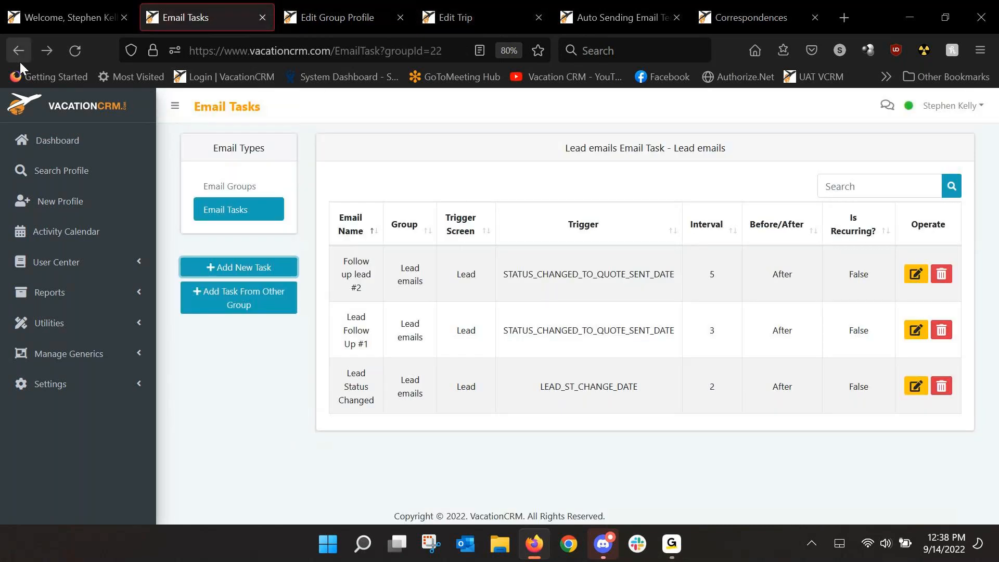
pyautogui.click(18, 52)
pyautogui.click(229, 194)
pyautogui.scroll(-2, 414, 282)
pyautogui.scroll(-3, 292, 309)
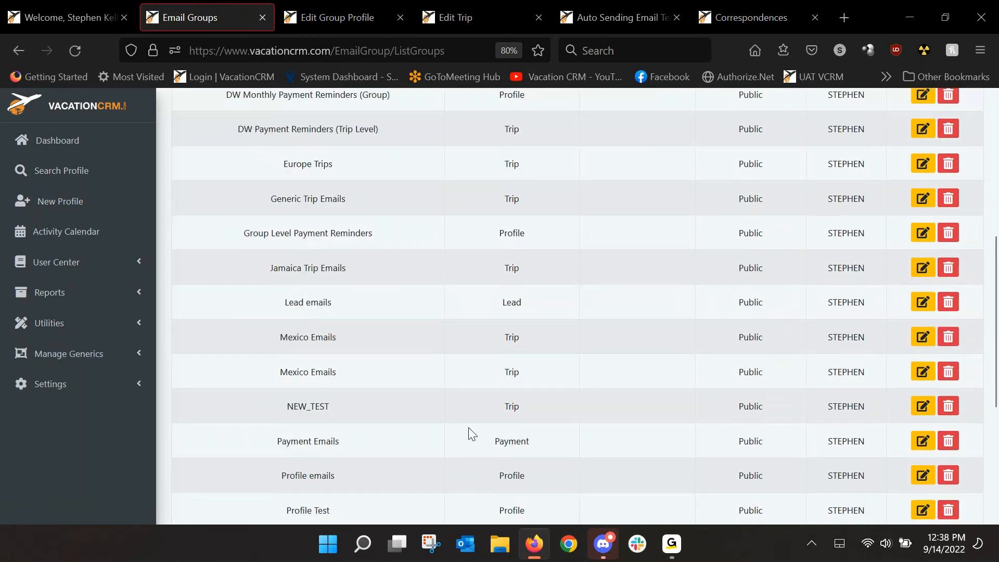
pyautogui.click(922, 337)
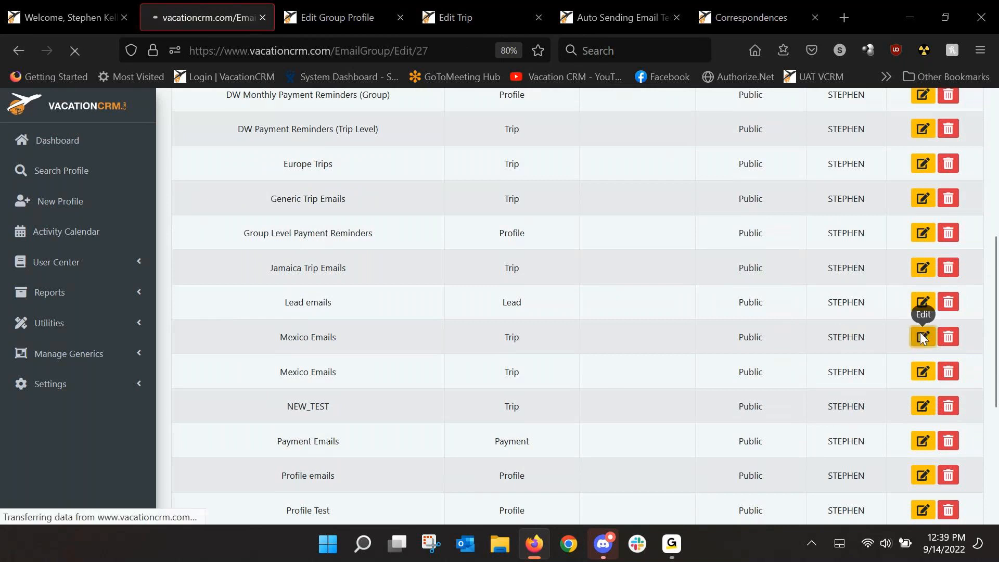
pyautogui.click(203, 213)
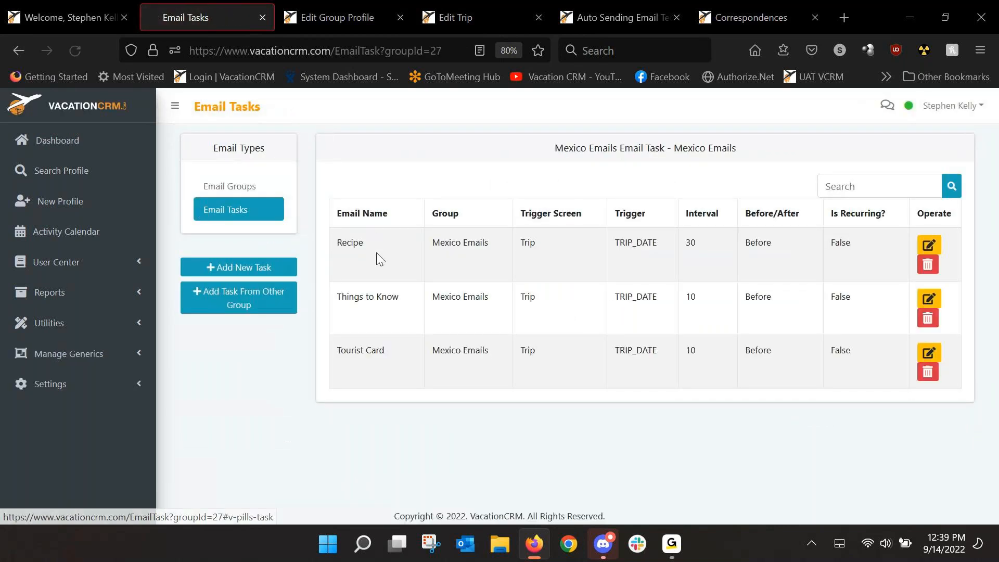
# Step: Open the Recipe email task, review its guacamole text and picture, and go back to the Mexico Emails group definition
pyautogui.click(913, 252)
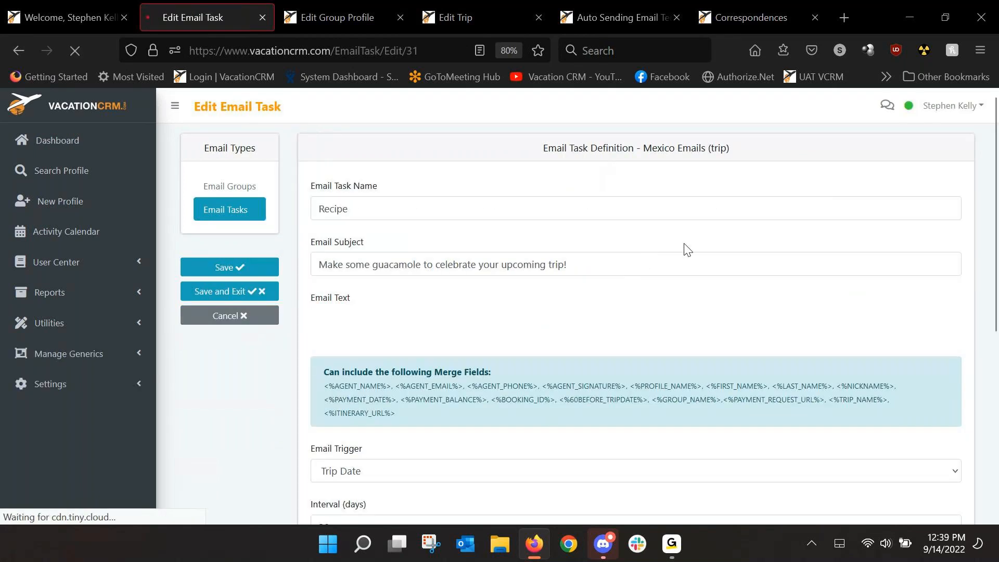
pyautogui.scroll(-2, 946, 267)
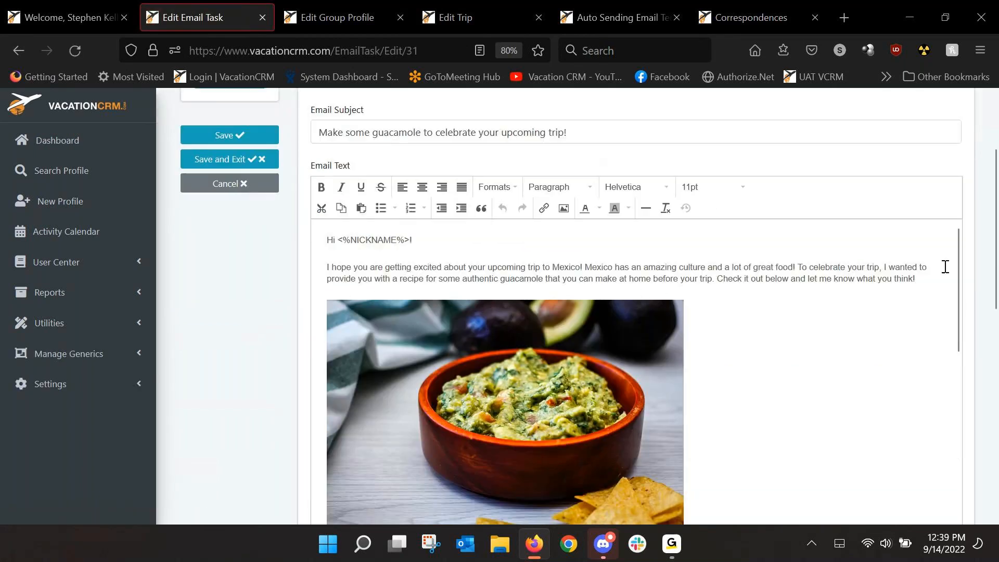
pyautogui.scroll(-1, 945, 267)
pyautogui.scroll(-3, 957, 250)
pyautogui.moveTo(972, 300); pyautogui.dragTo(949, 181)
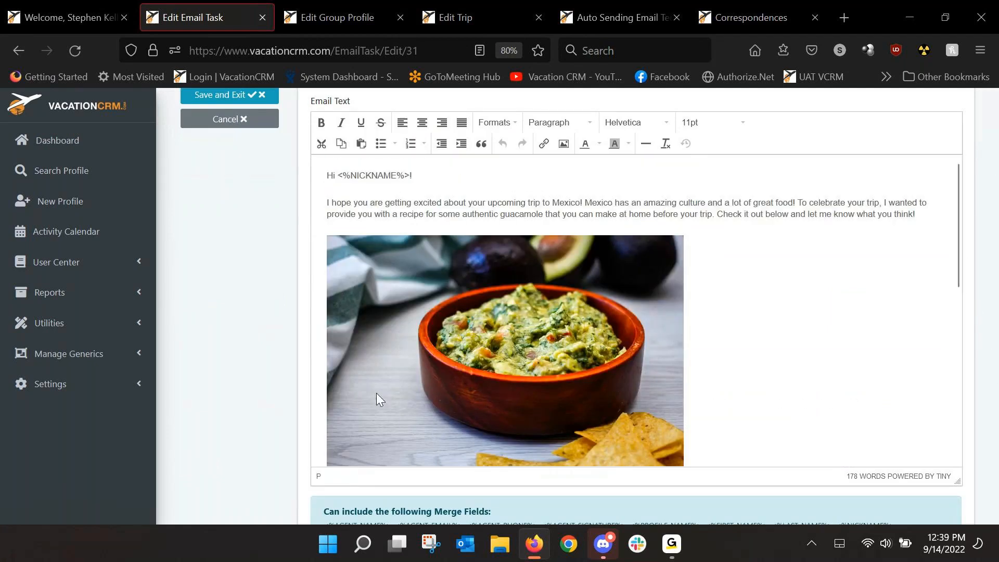
pyautogui.click(18, 50)
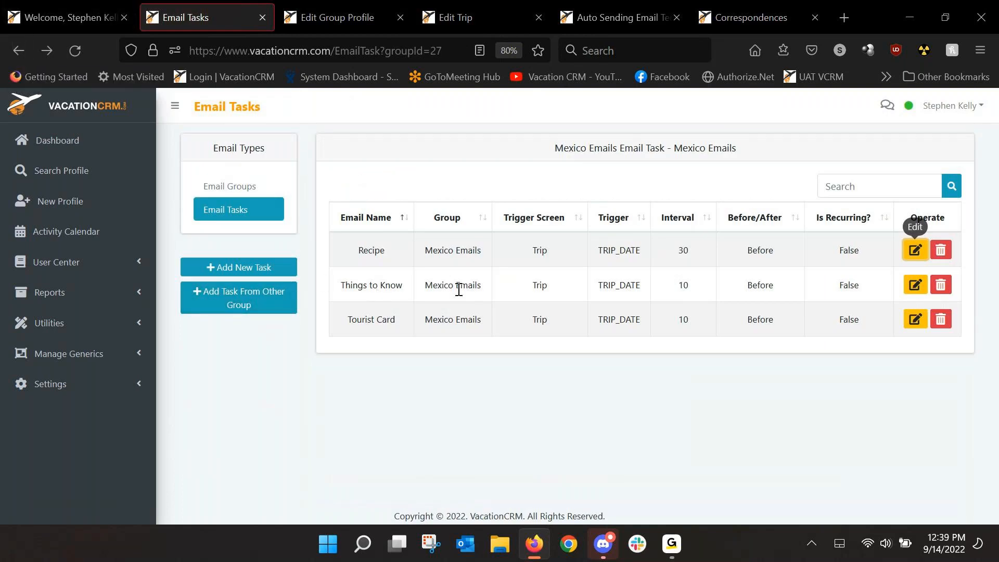
pyautogui.click(26, 51)
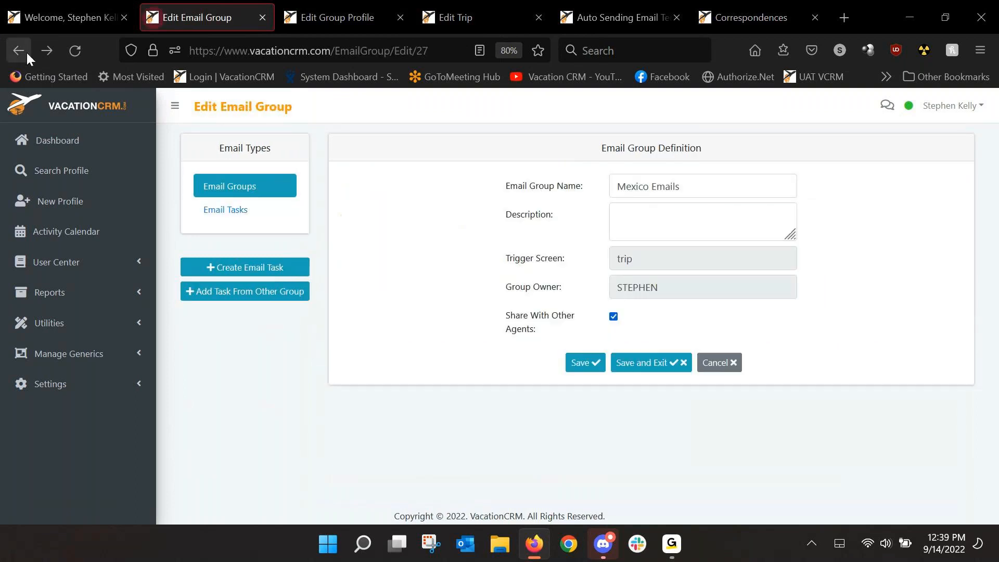
# Step: Load the Mexico Emails tasks for the trip, toggle copying additional attendees off and on for Recipe, and close without applying
pyautogui.click(447, 17)
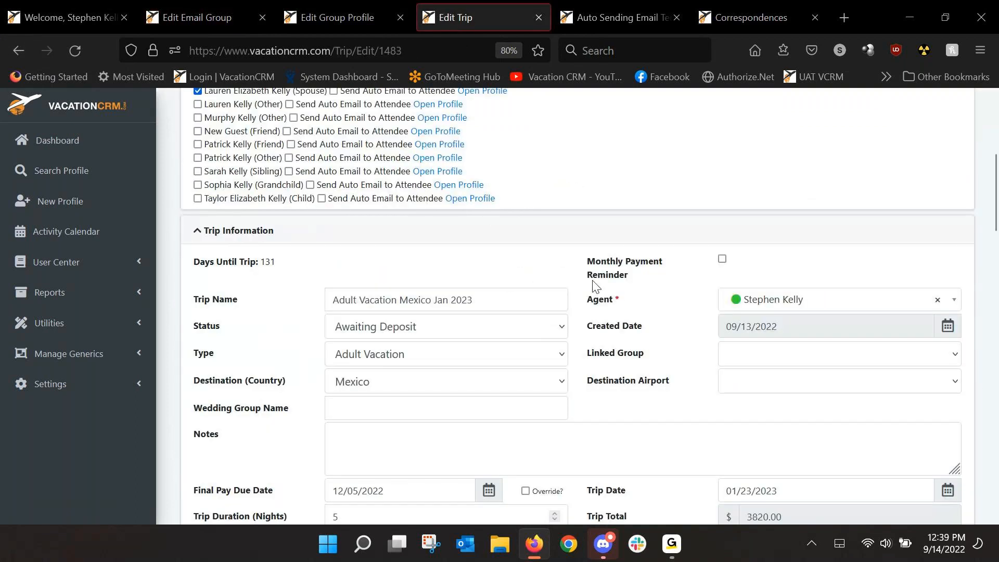
pyautogui.scroll(5, 595, 285)
pyautogui.click(467, 223)
pyautogui.click(431, 317)
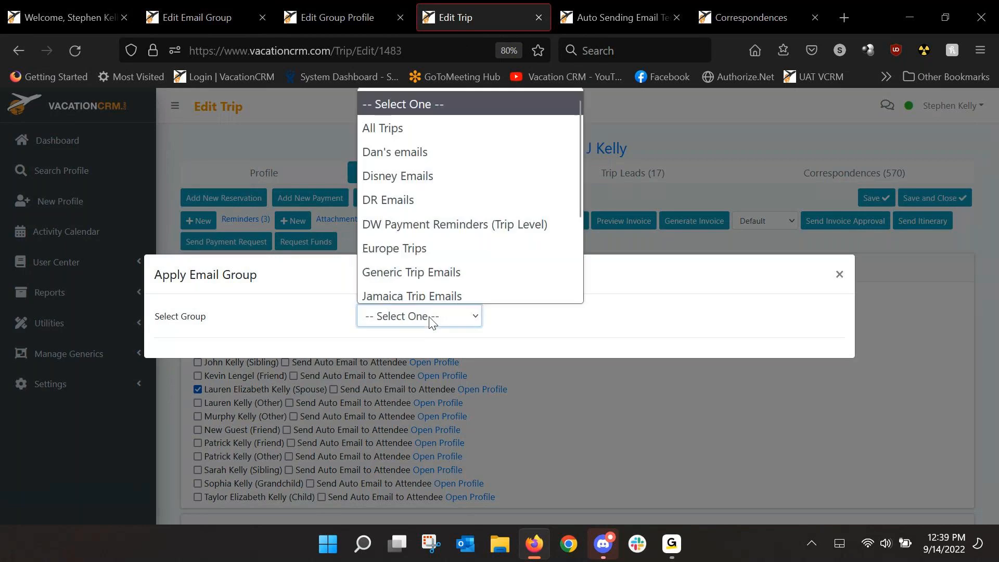
pyautogui.scroll(-3, 404, 235)
pyautogui.click(403, 220)
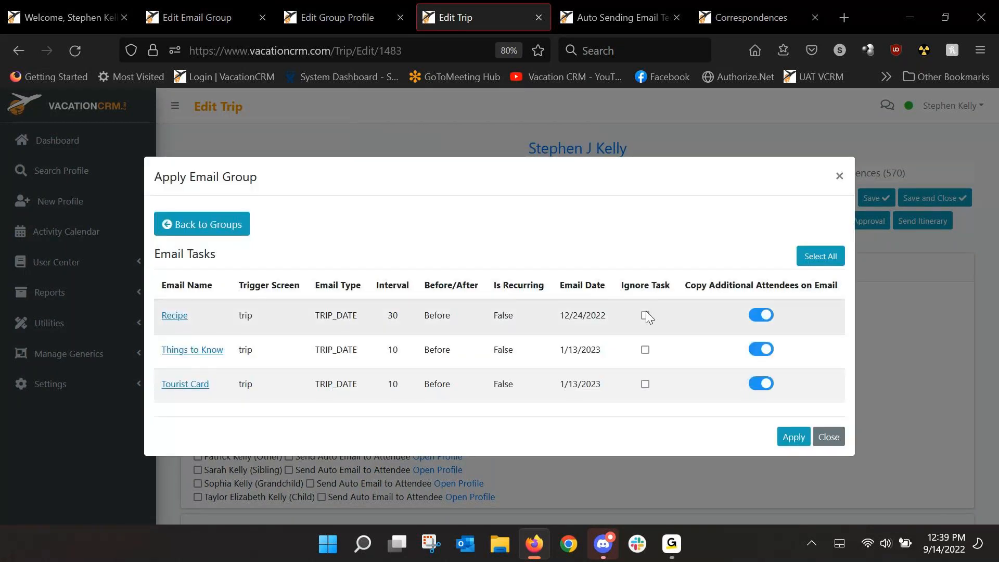
pyautogui.click(759, 315)
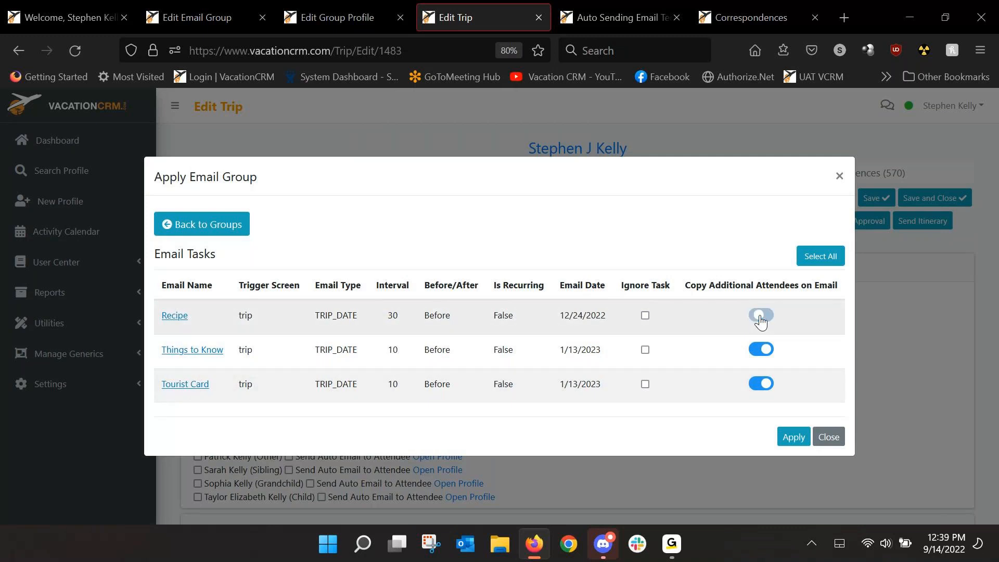
pyautogui.click(759, 316)
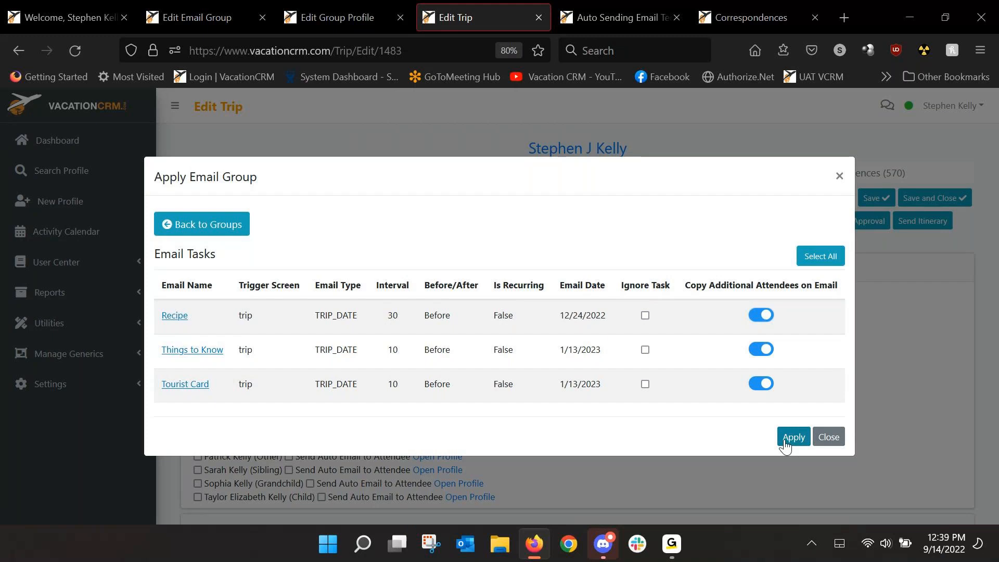
pyautogui.click(828, 437)
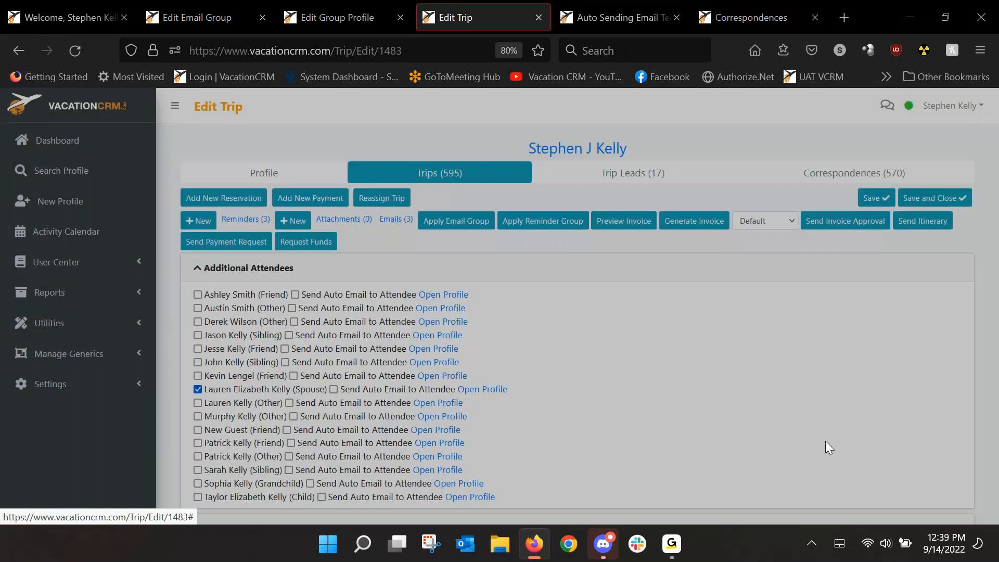